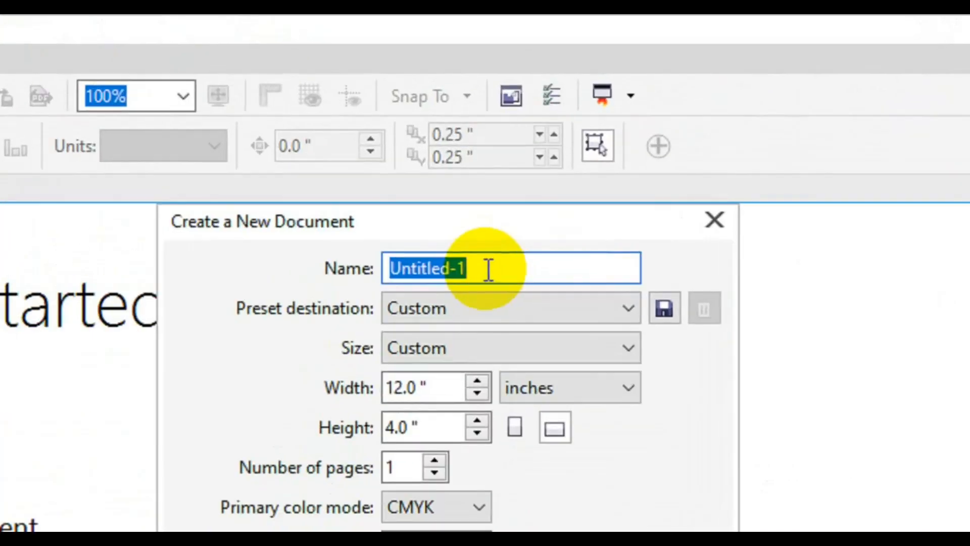
Step: Create a new document named "Punch packaging design" with a width of 18 inches and a height of 30 inches
type("Punc")
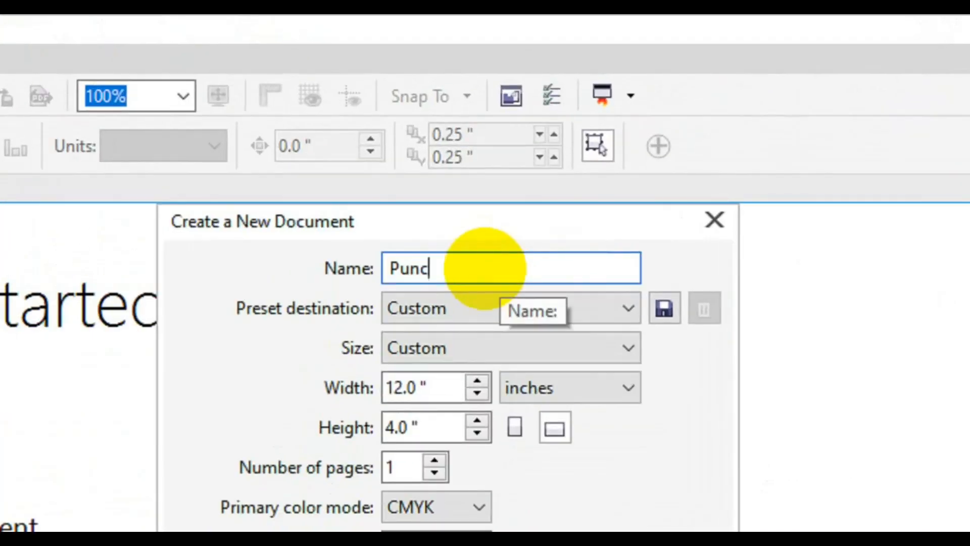
type("h packaging design")
key("Tab")
key("Tab")
key("Tab")
type("1")
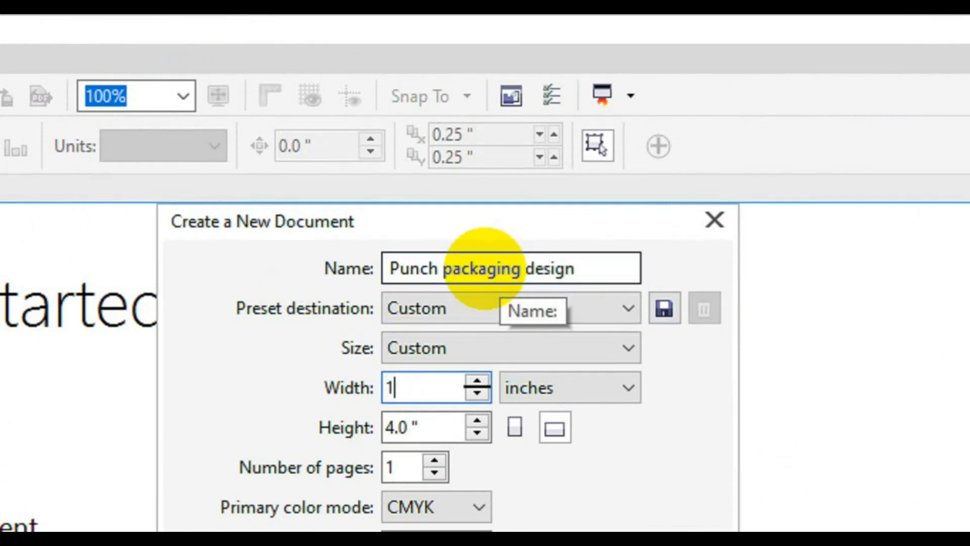
key("Tab")
type("30")
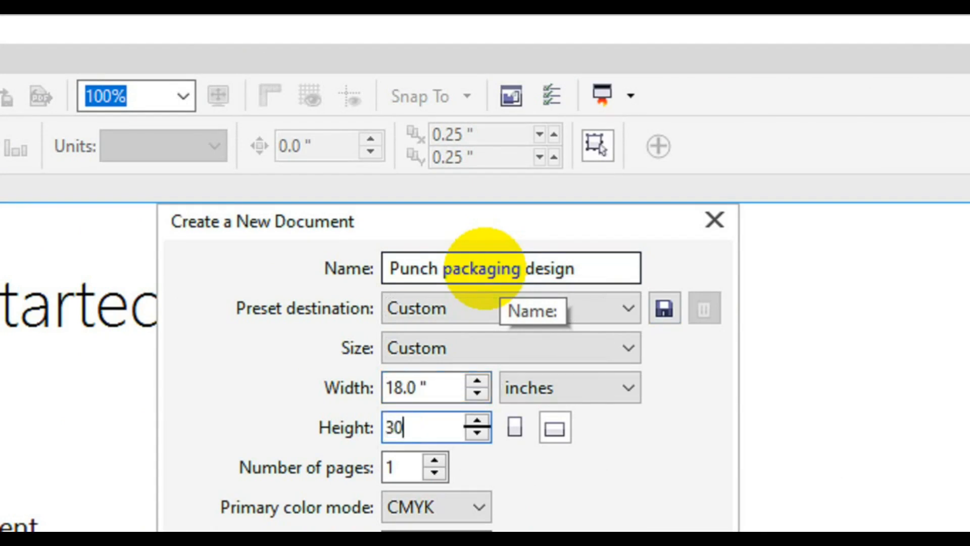
left_click(422, 429)
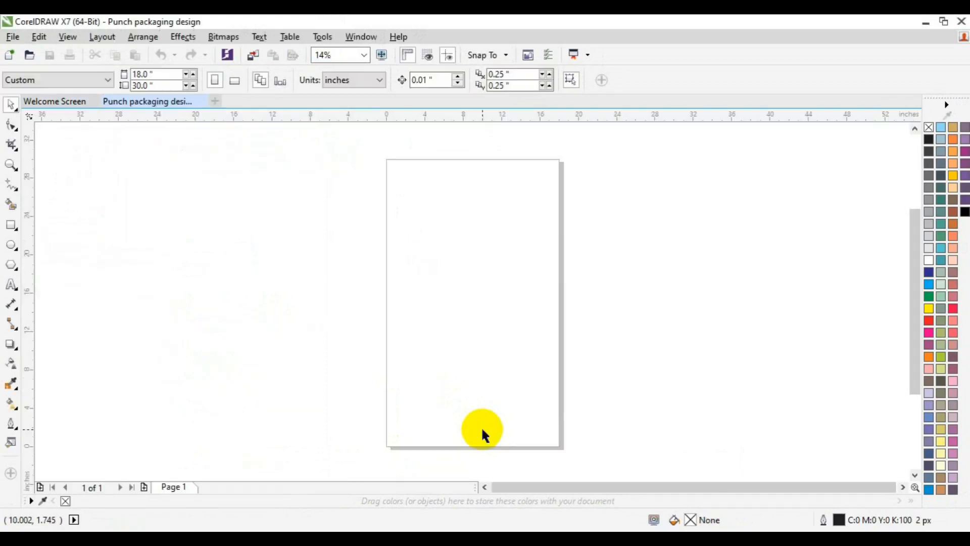
Step: Add a page-sized rectangle and draw a downward-bowed Pen curve from near its upper-left corner to the right edge
left_click(11, 225)
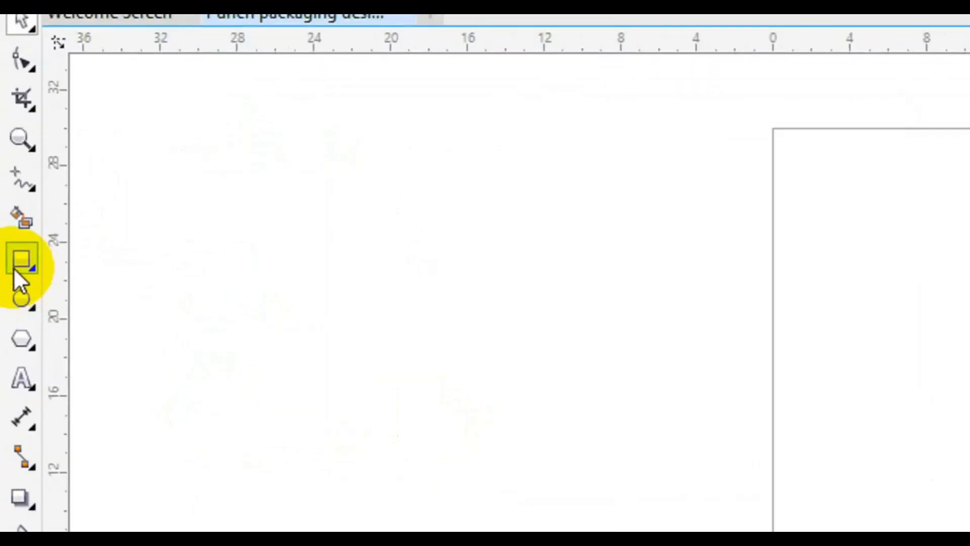
double_click(10, 227)
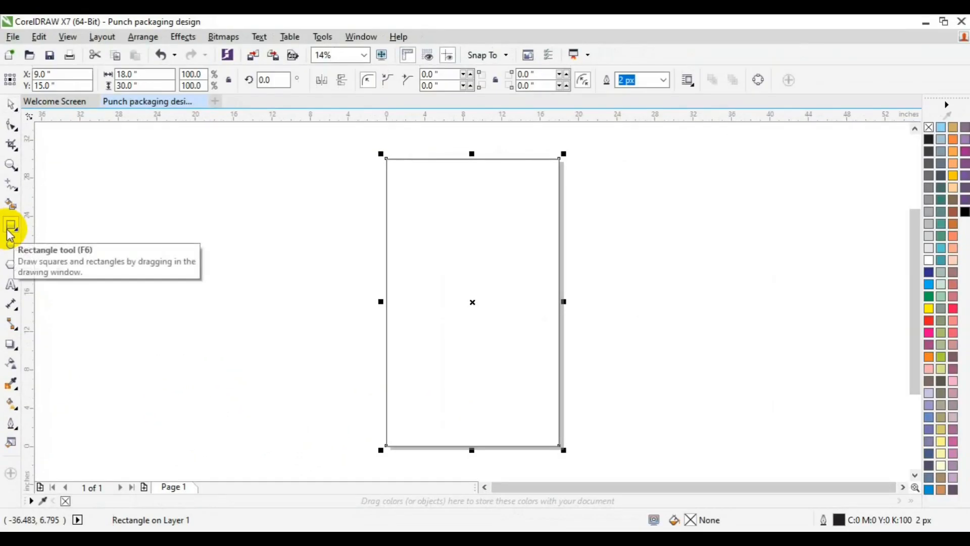
left_click(11, 185)
left_click(53, 247)
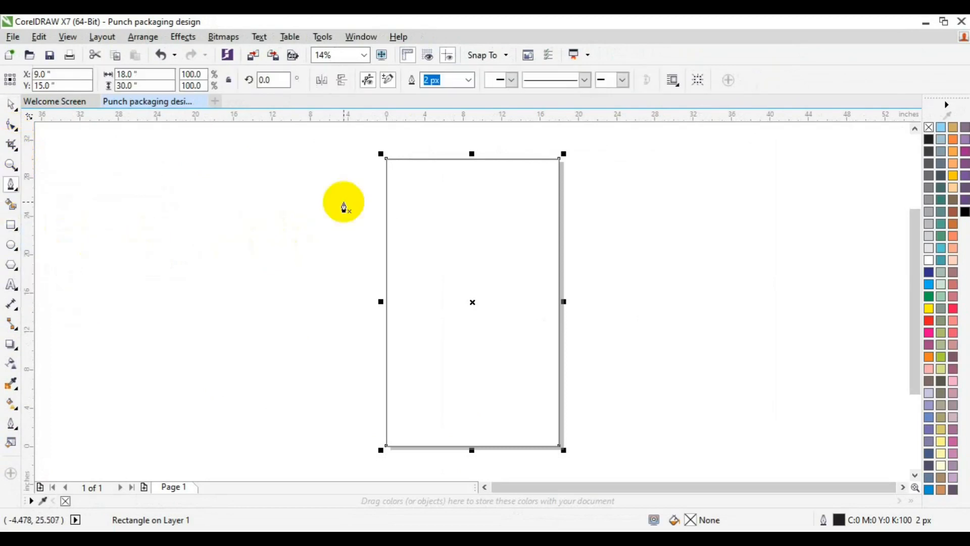
left_click(392, 160)
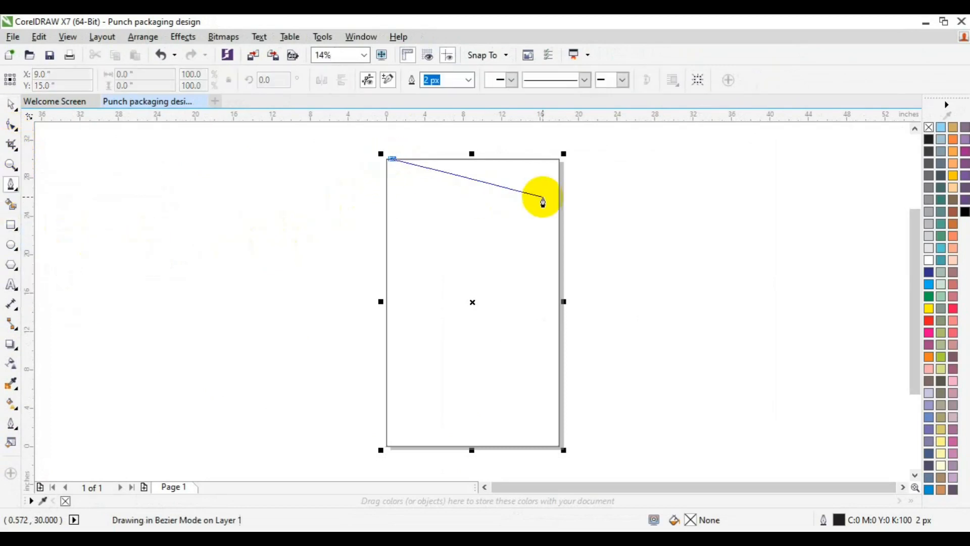
left_click_drag(559, 192, 678, 152)
key("Escape")
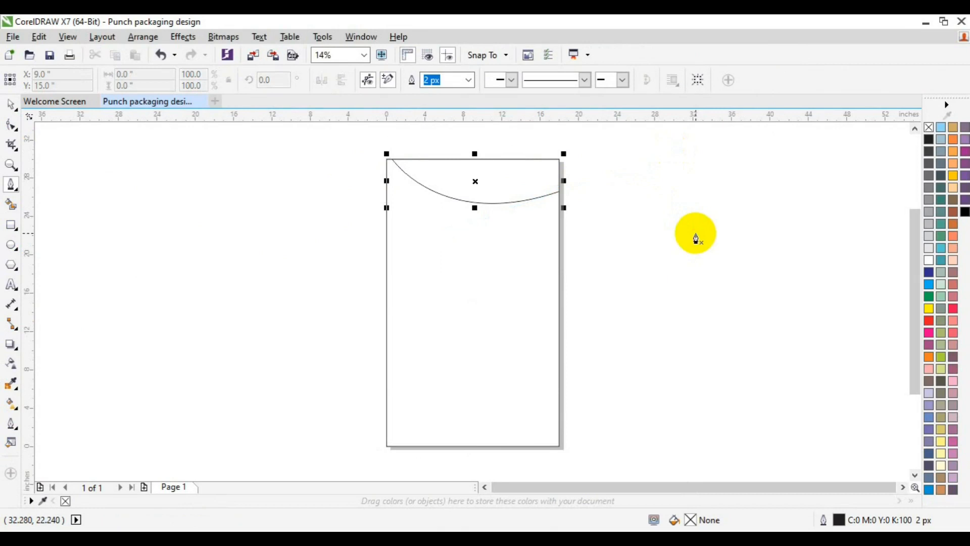
Step: Draw a second bowed curve, about 11.2 × 6.5 inches, from the page's top edge to the right edge below the first curve
left_click(452, 159)
left_click_drag(559, 222, 667, 216)
double_click(675, 314)
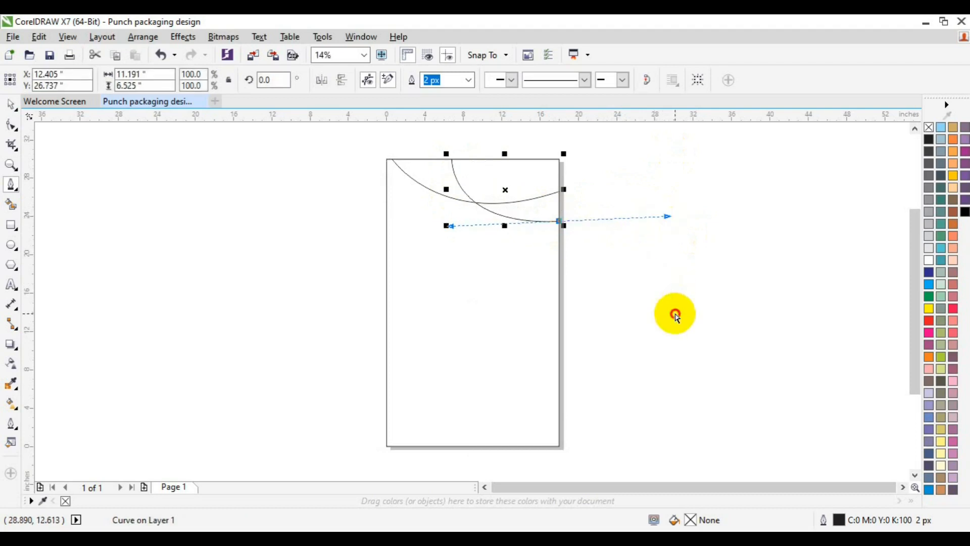
left_click(387, 192)
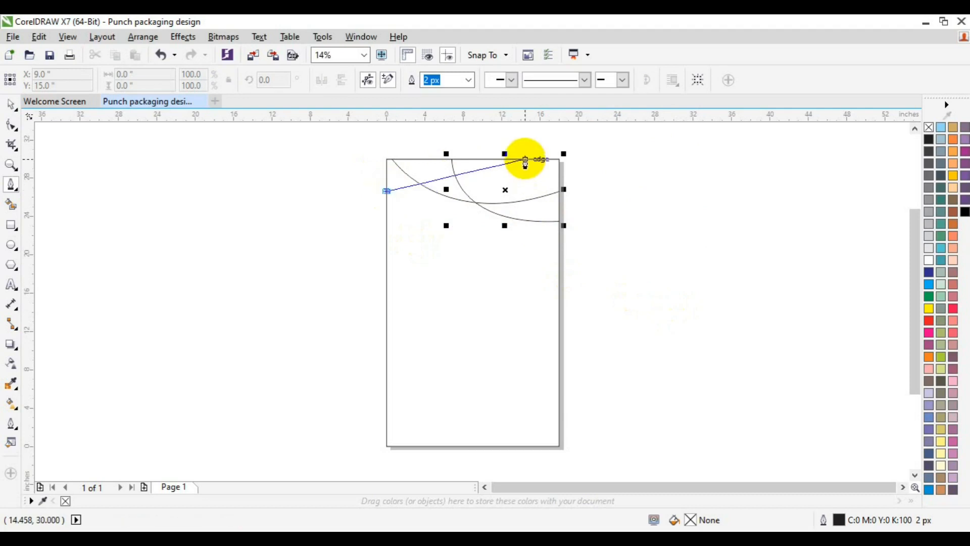
left_click_drag(504, 172, 533, 192)
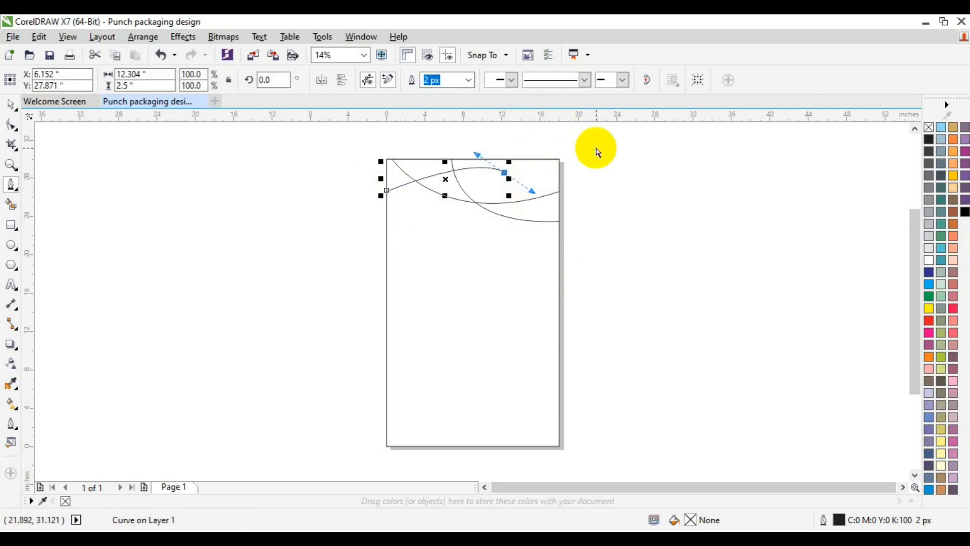
key("ctrl+z")
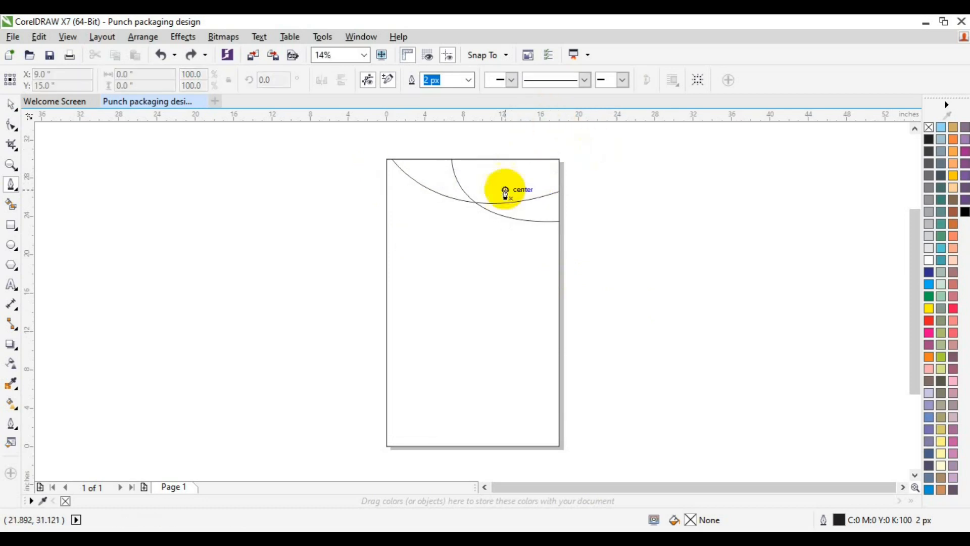
Step: Draw a third curve from the page's left edge, rising across the other two curves to the top edge near the right corner
left_click(387, 200)
left_click_drag(481, 186, 583, 157)
key("ctrl+z")
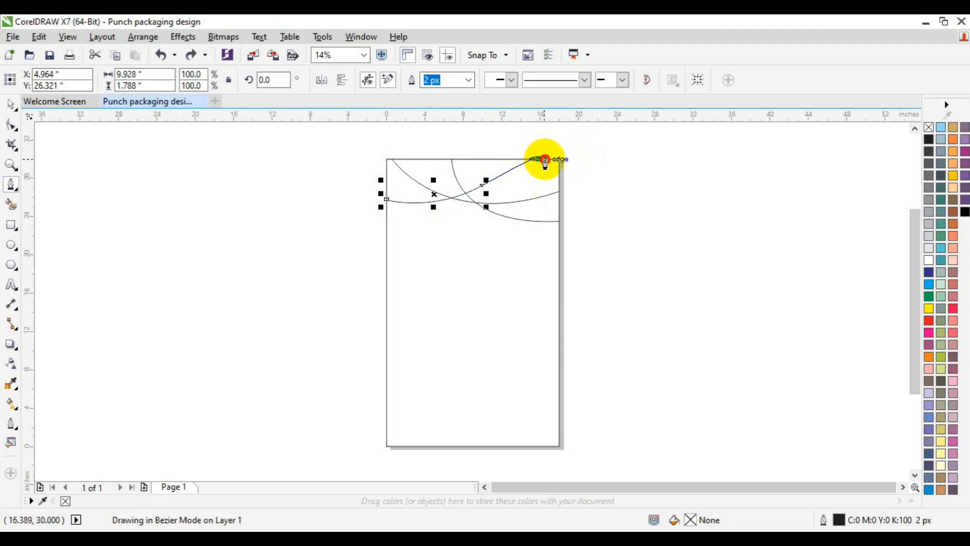
left_click(541, 159)
key("space")
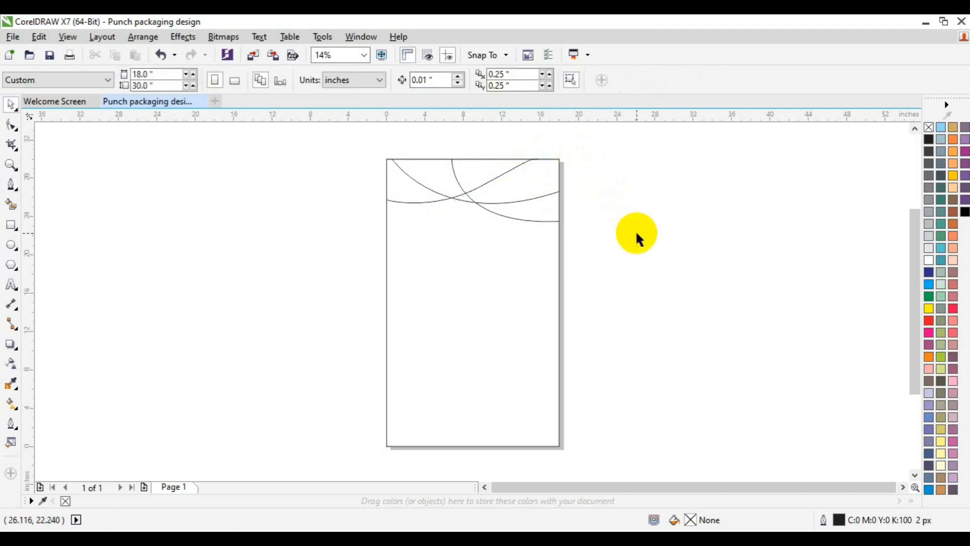
Step: Reshape the third curve by moving its middle node slightly up and left and pulling its lower handle down to deepen the dip
left_click(471, 186)
left_click(11, 125)
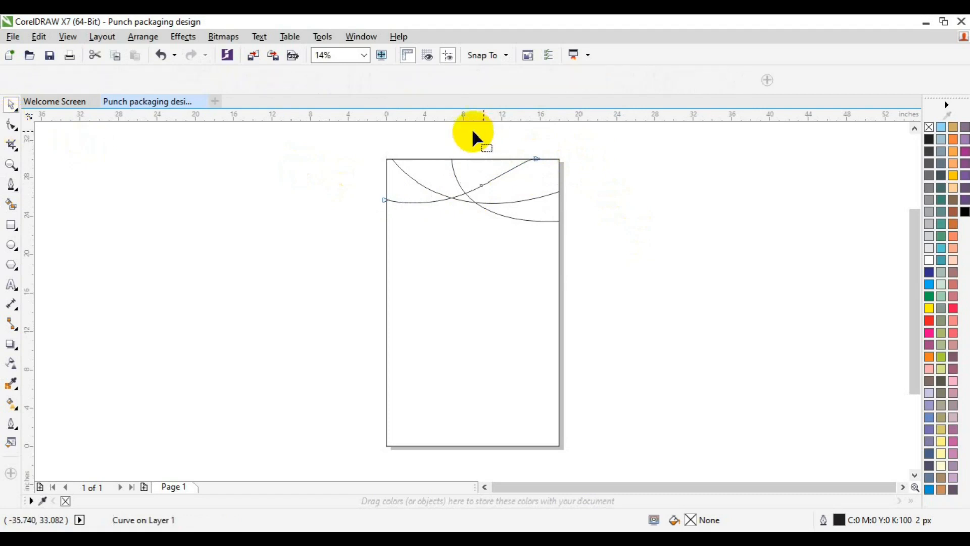
left_click(482, 185)
left_click_drag(481, 186, 475, 181)
left_click_drag(428, 207, 427, 218)
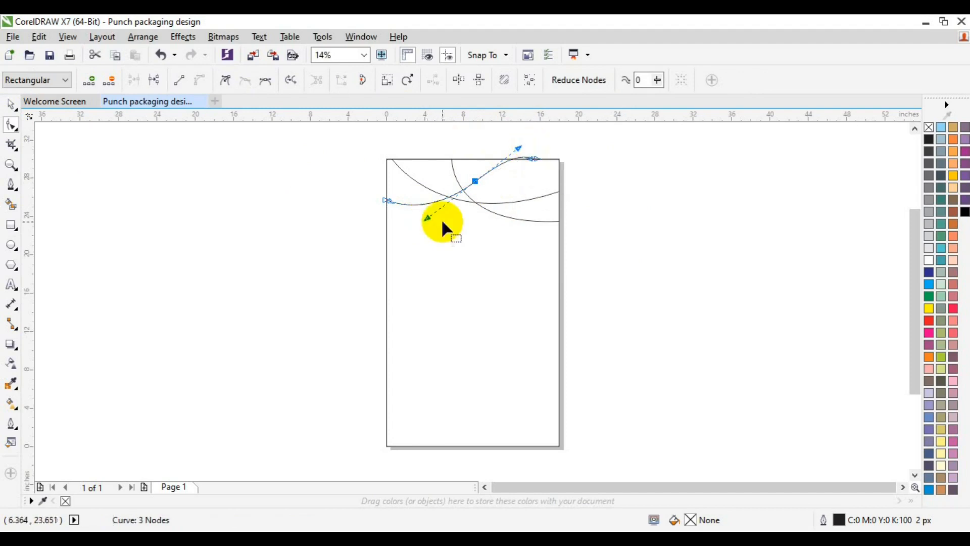
left_click_drag(428, 218, 424, 222)
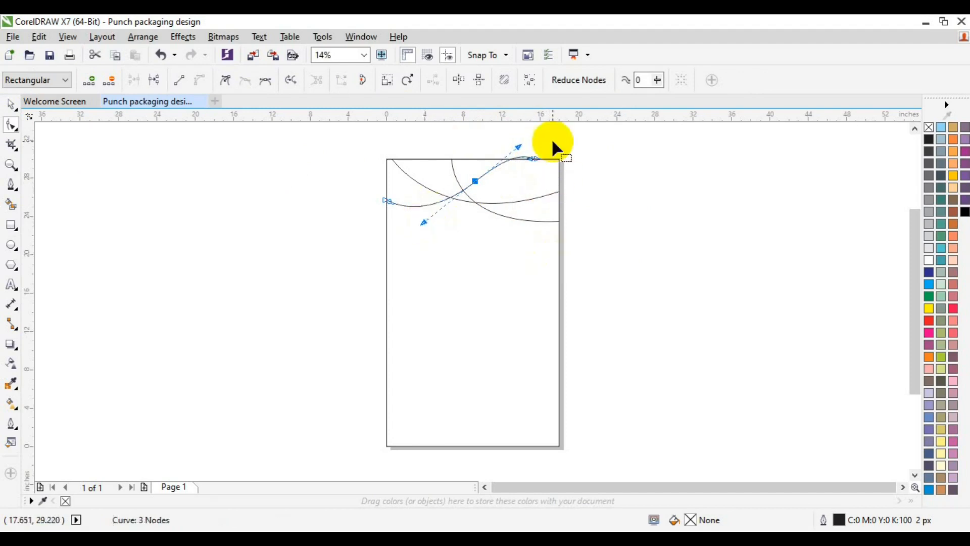
Step: Nudge the third curve's upper end node right and down inside the page, and lower the middle node's upper handle to flatten the rise
key("Right")
key("Right")
key("Right")
key("Right")
key("Right")
key("Right")
key("Right")
key("Right")
key("Right")
key("Right")
key("Right")
key("Right")
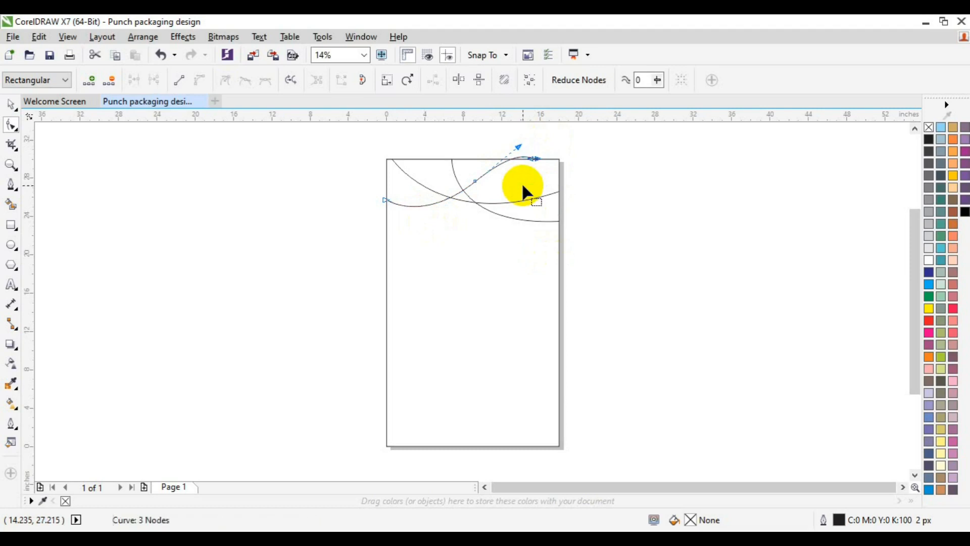
key("Down")
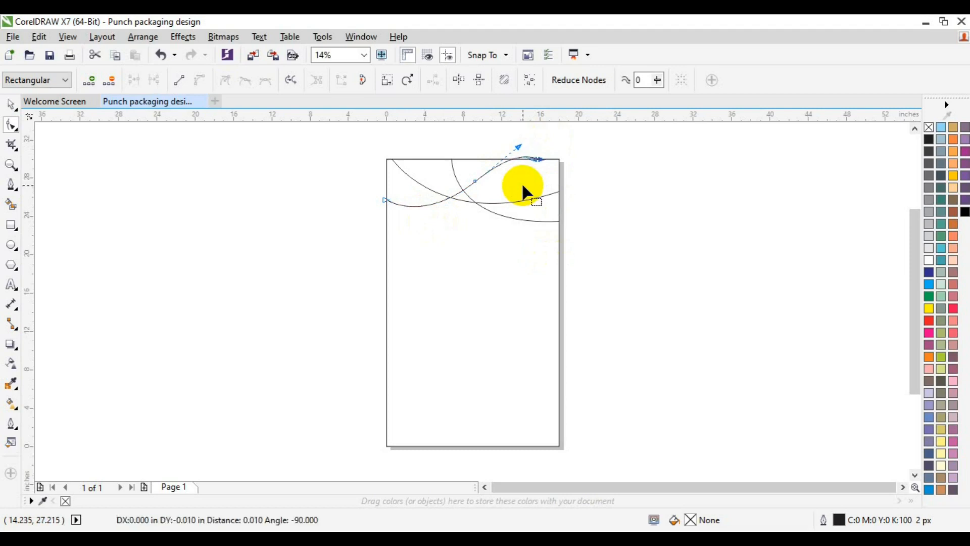
key("Down")
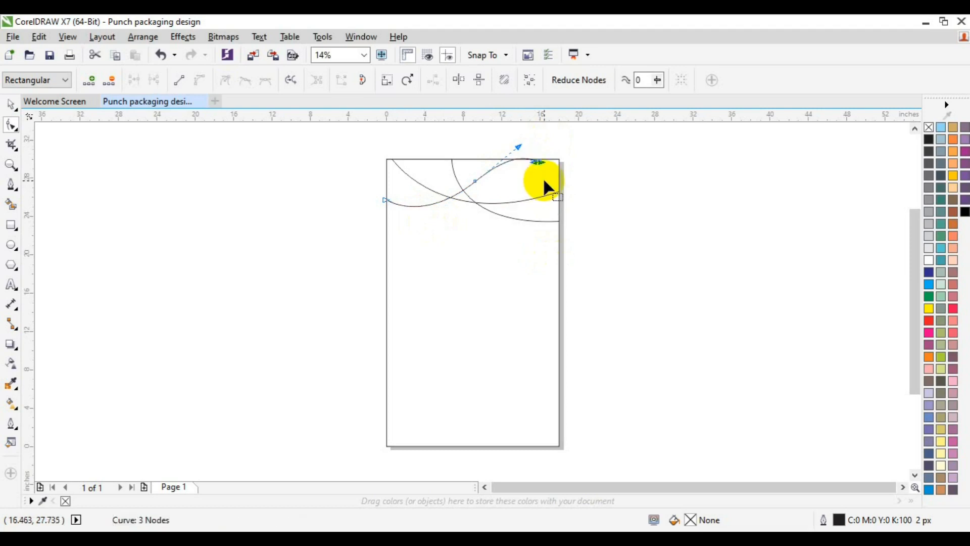
left_click_drag(518, 147, 510, 166)
key("space")
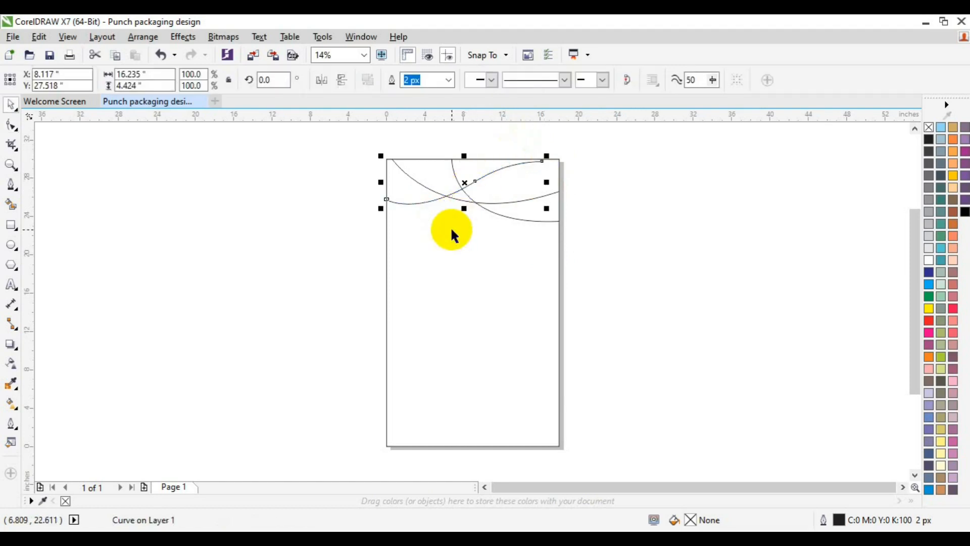
Step: Enlarge the third curve from its centre to about 17.7 × 4.8 inches and shift it slightly right
left_click_drag(549, 157, 556, 155)
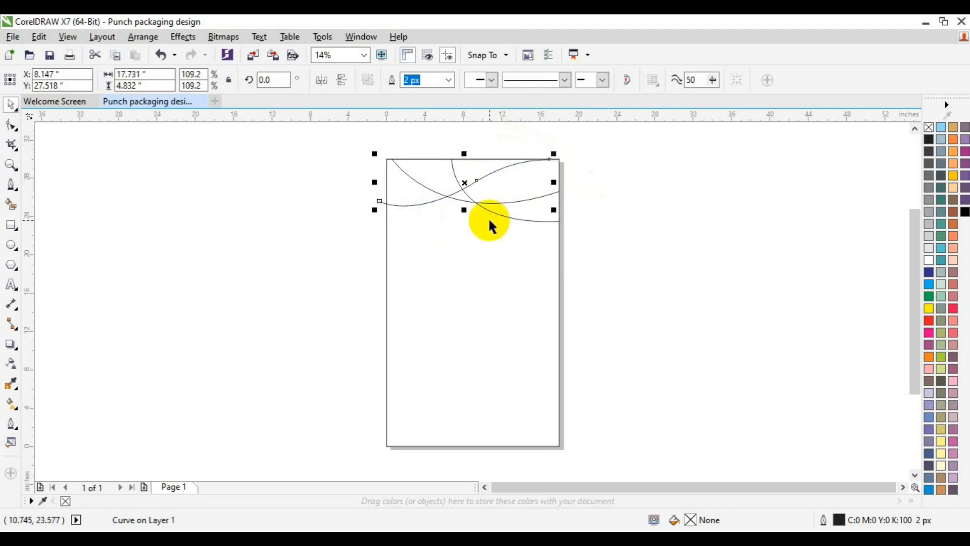
left_click_drag(467, 183, 468, 183)
left_click(468, 185)
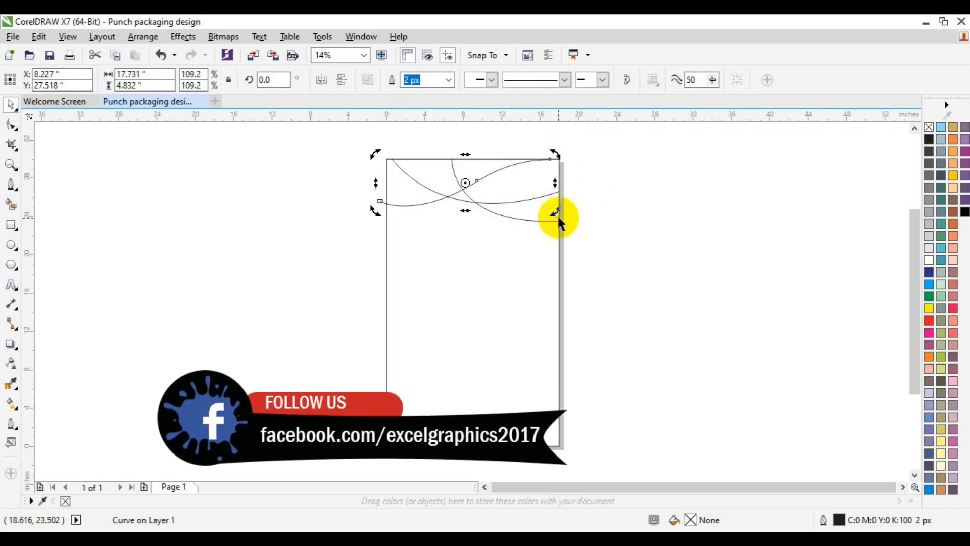
left_click_drag(556, 213, 557, 208)
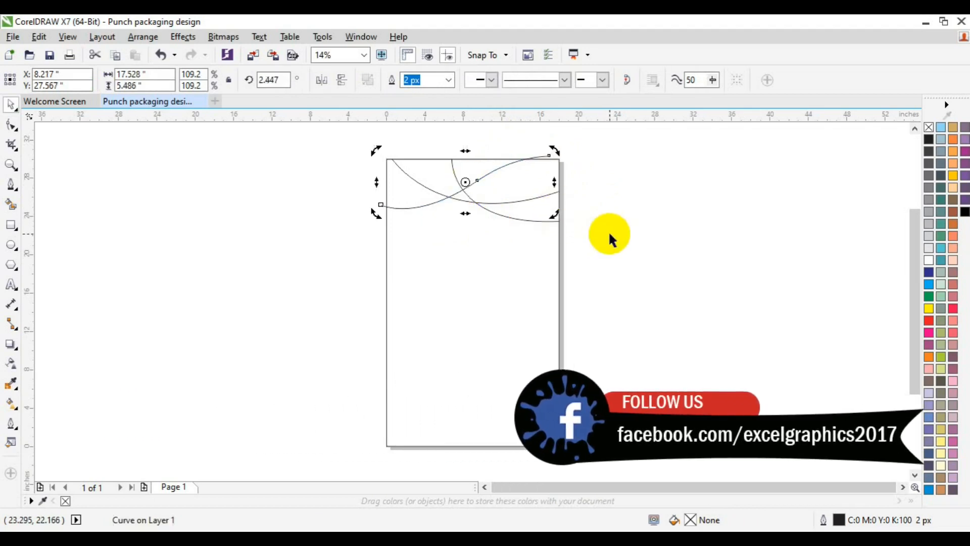
left_click(621, 259)
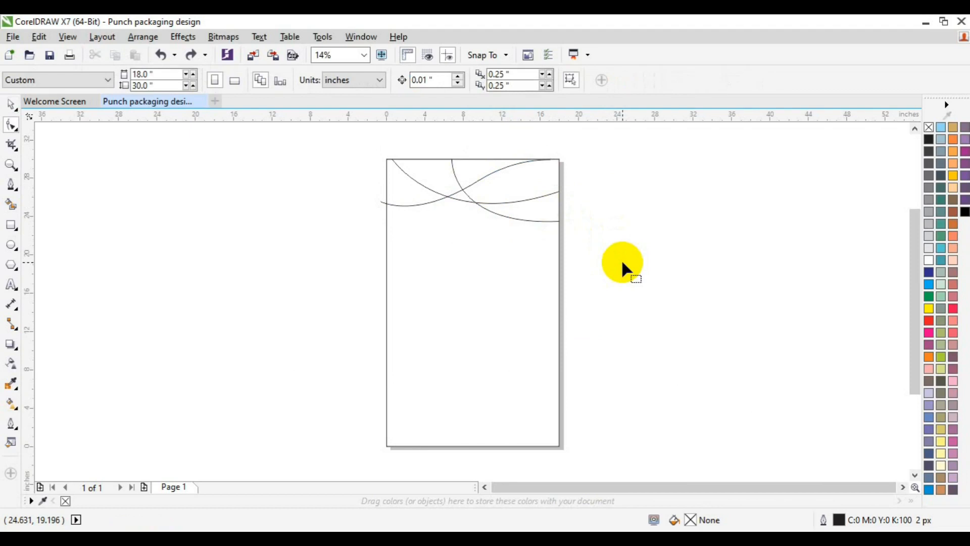
Step: Draw a curve about 9.4 × 1.6 inches from the right edge to the third curve's middle, and save the drawing as "Punch packaging design.cdr"
left_click(11, 185)
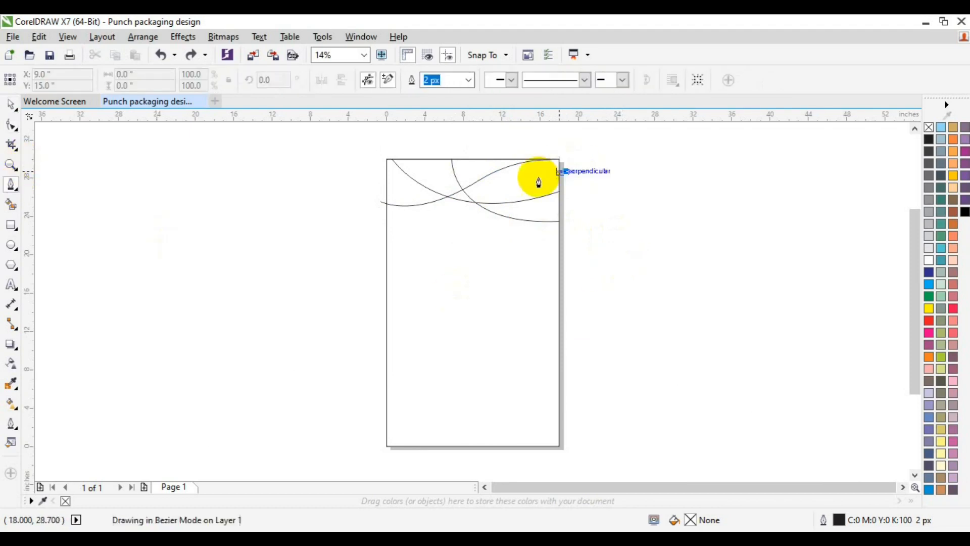
left_click(560, 171)
left_click_drag(475, 181, 418, 210)
key("space")
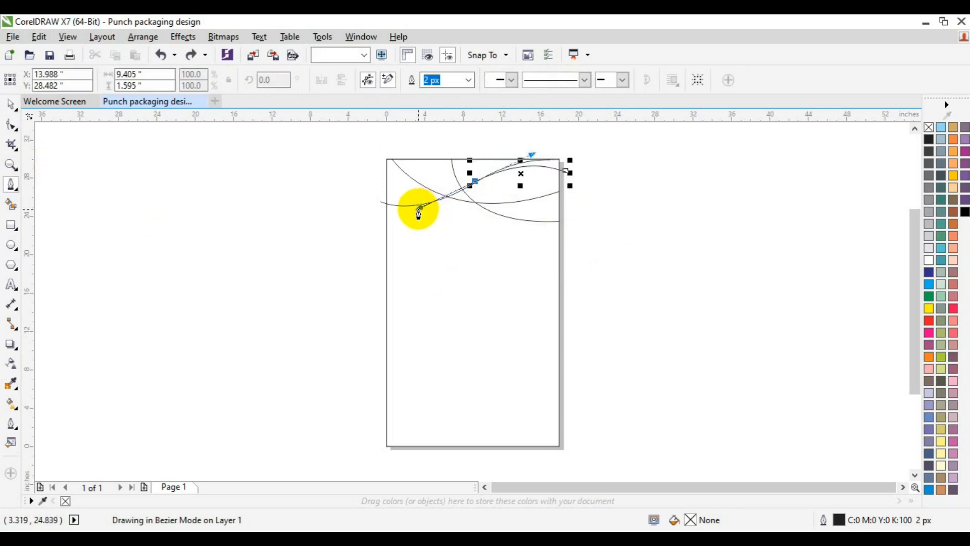
left_click(685, 221)
key("ctrl+s")
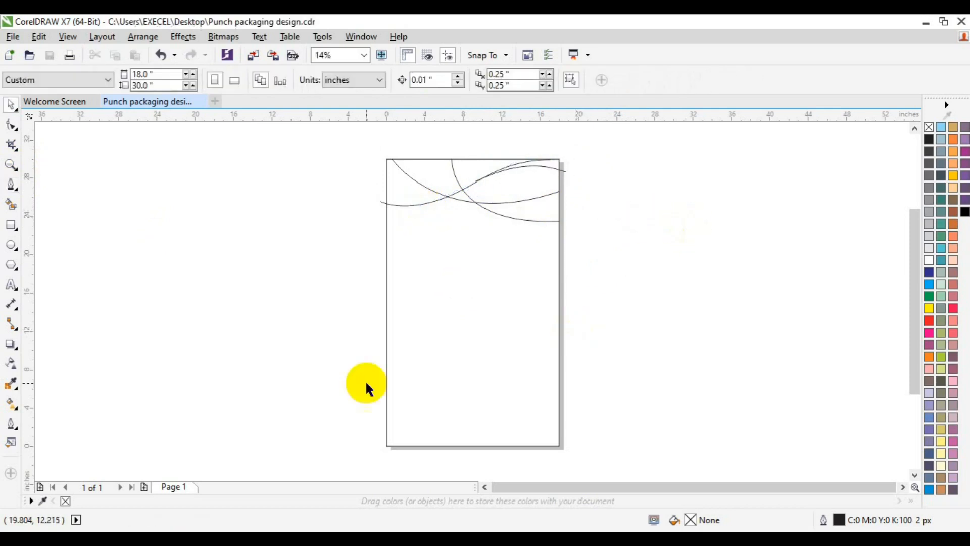
Step: Draw a circle, enlarge it to about 20.8 inches in diameter, and centre it horizontally over the lower part of the page
left_click(12, 246)
left_click_drag(171, 275, 318, 410)
key("p")
left_click_drag(472, 303, 466, 395)
left_click_drag(545, 473, 574, 490)
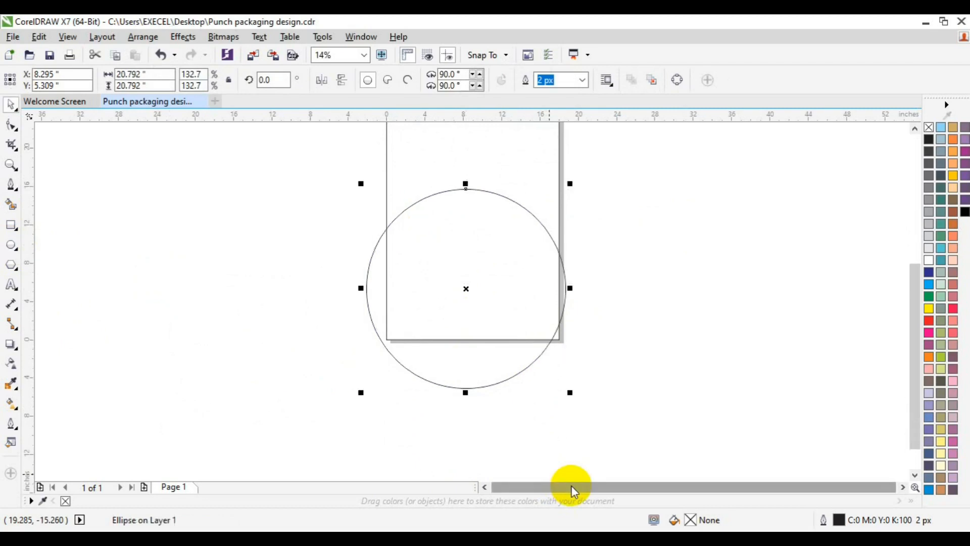
left_click_drag(464, 283, 474, 326)
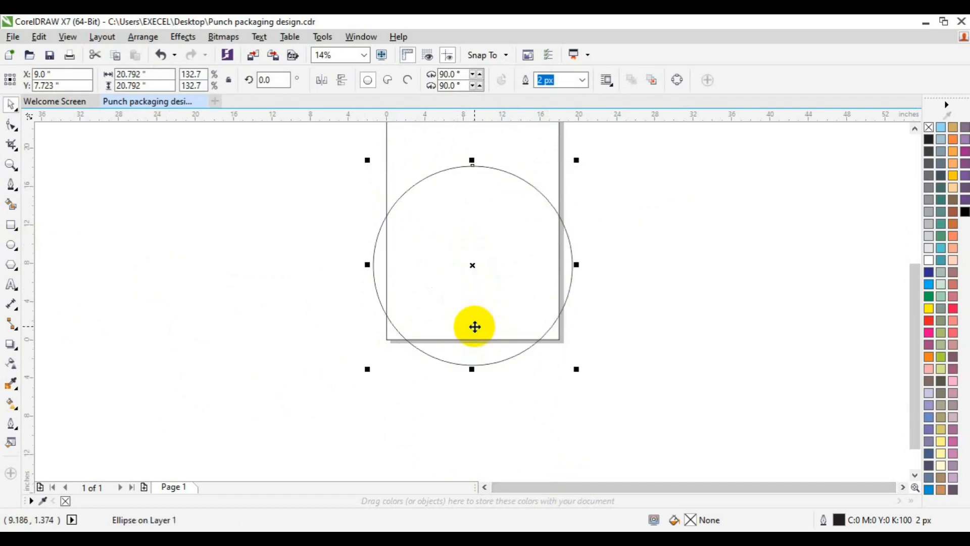
Step: Create three smaller concentric copies of the circle, about 16.4, 13.0 and 10.2 inches in diameter
left_click_drag(576, 369, 556, 348)
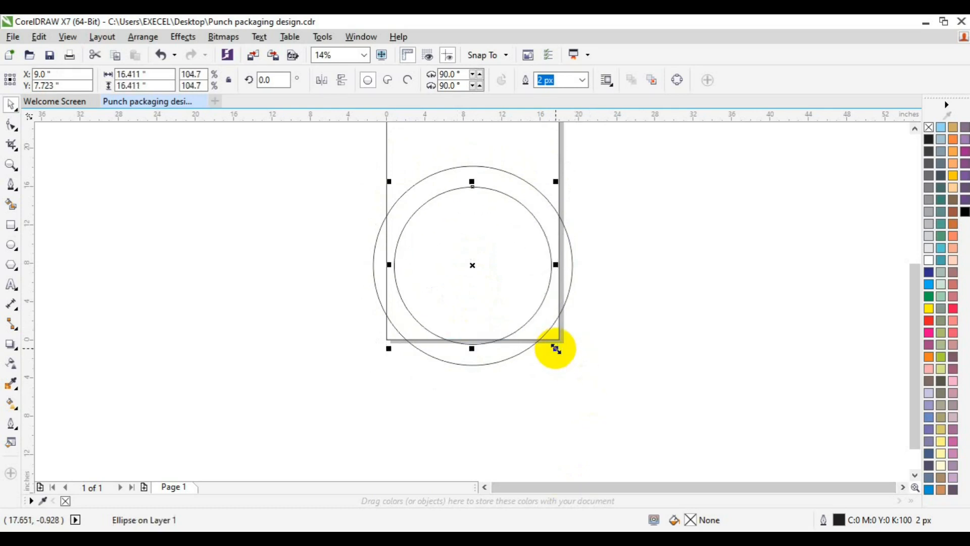
key("ctrl+r")
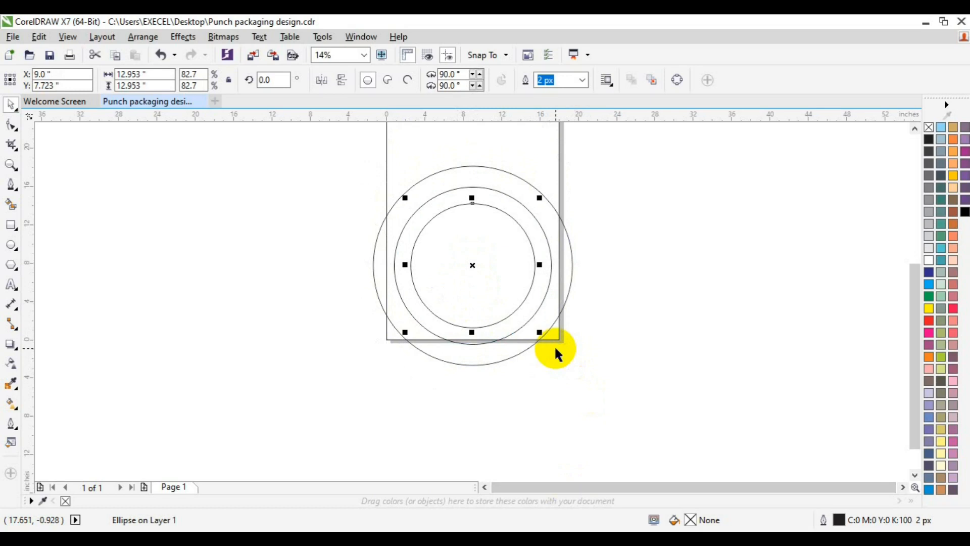
key("ctrl+r")
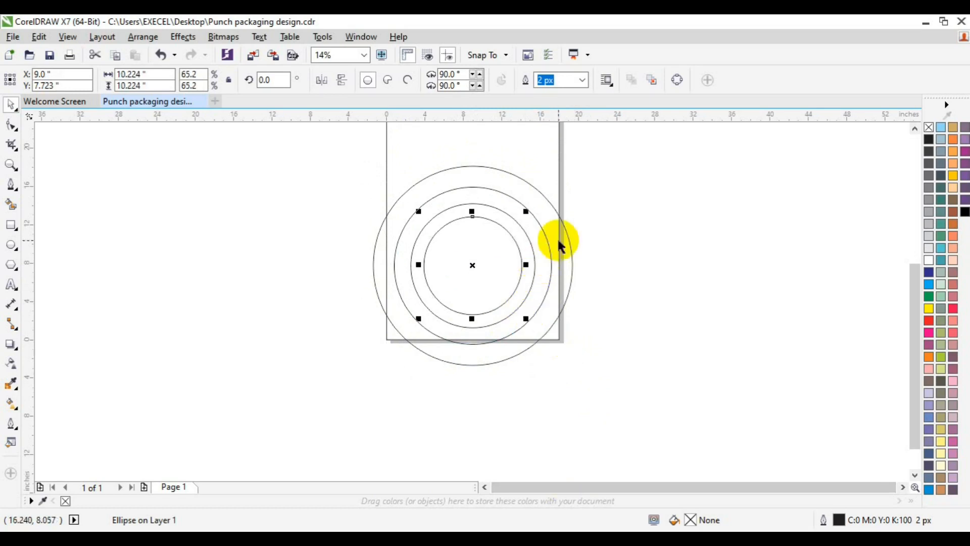
Step: Shrink the 16.4-inch circle to 15 inches in diameter, keeping its lower-left corner fixed
left_click(529, 244)
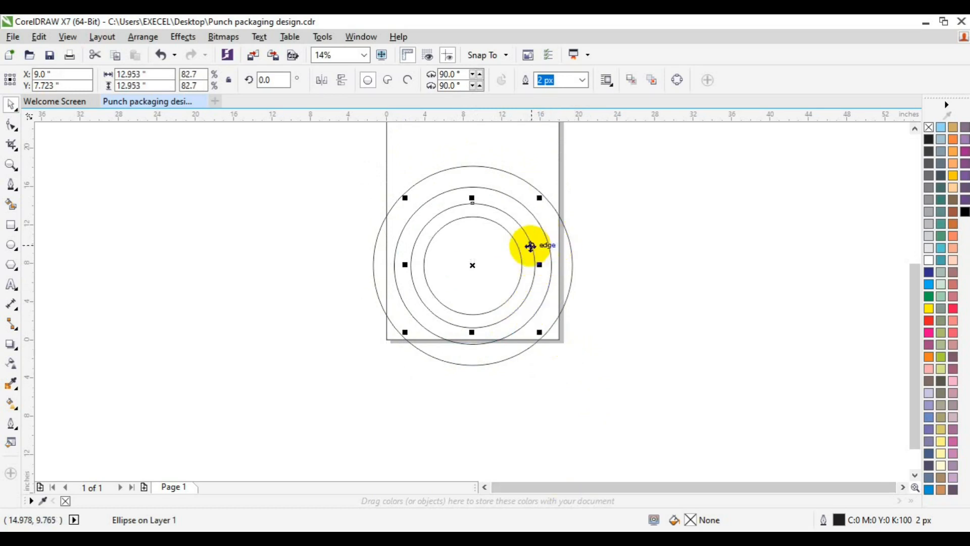
left_click(531, 212)
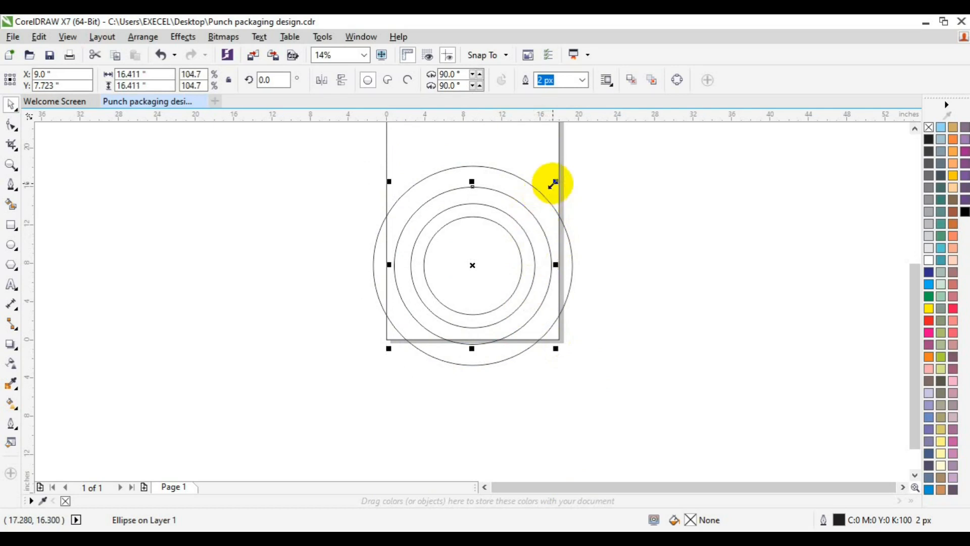
left_click_drag(556, 184, 545, 197)
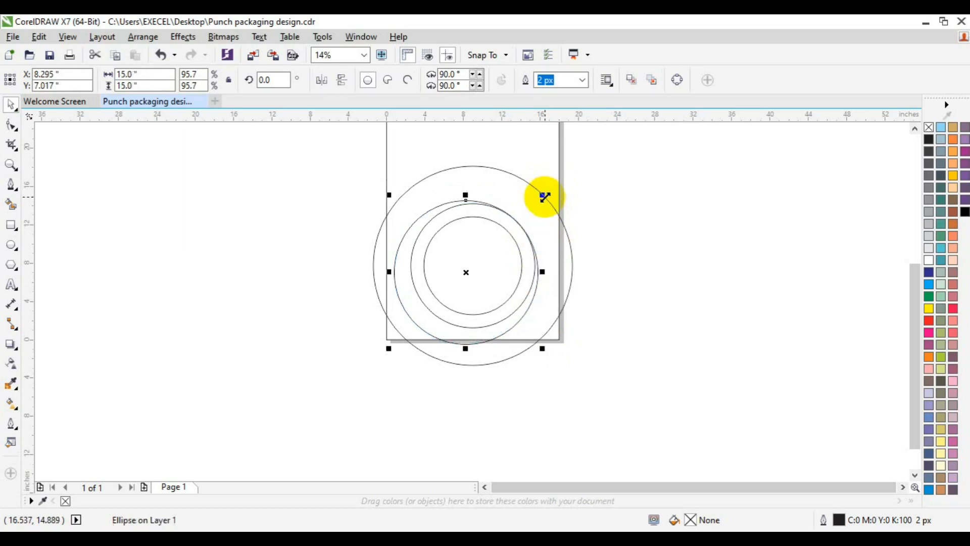
Step: Create a copy of the 20.8-inch circle reduced to about 18.6 inches in diameter, anchored at its upper-left corner
left_click(559, 222)
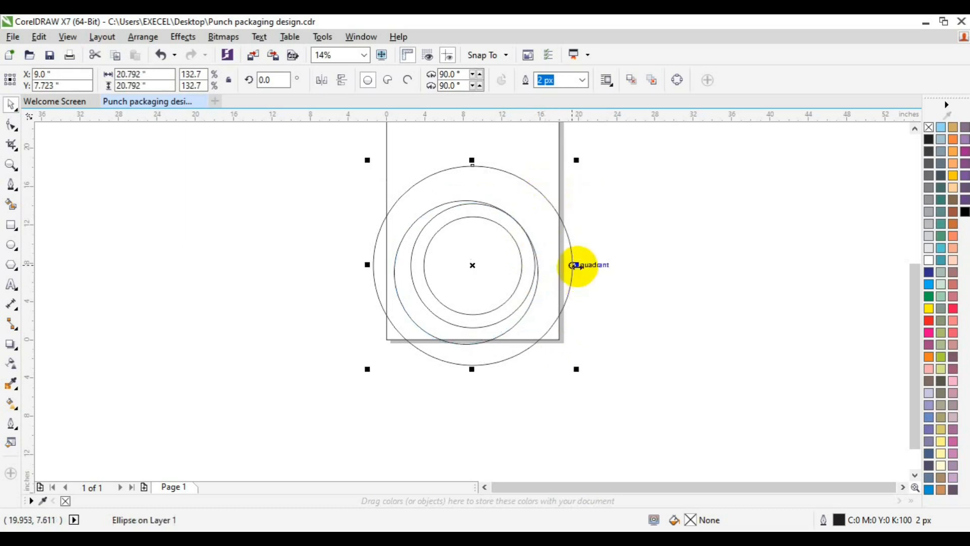
left_click_drag(577, 368, 559, 357)
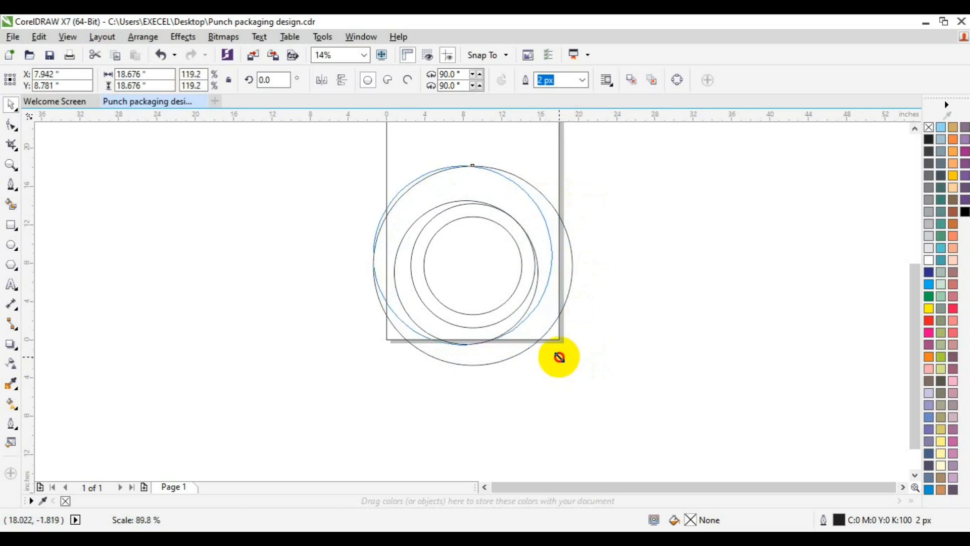
left_click_drag(559, 357, 557, 354)
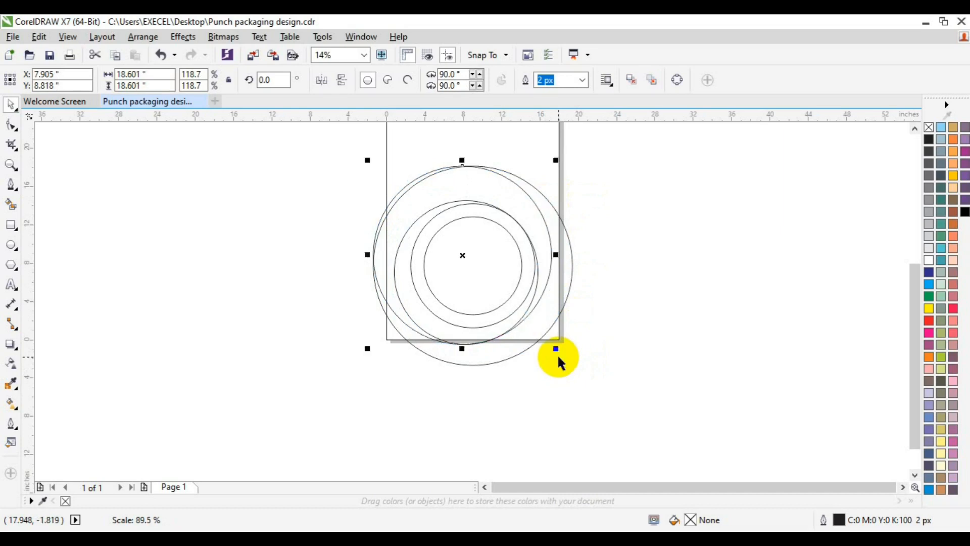
left_click(623, 292)
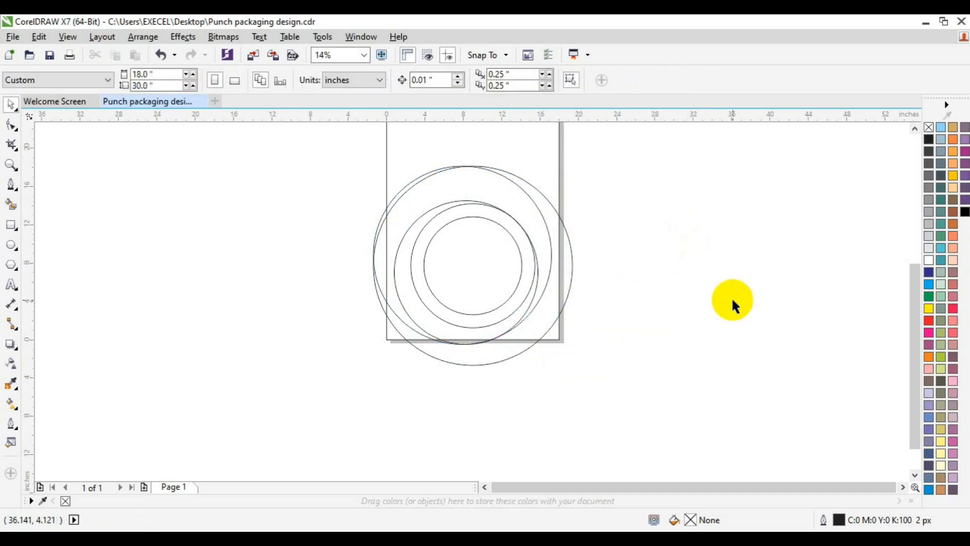
Step: Create an enlarged copy of the 15-inch circle and reduce it towards its upper-right corner to about 15.5 inches
left_click(401, 305)
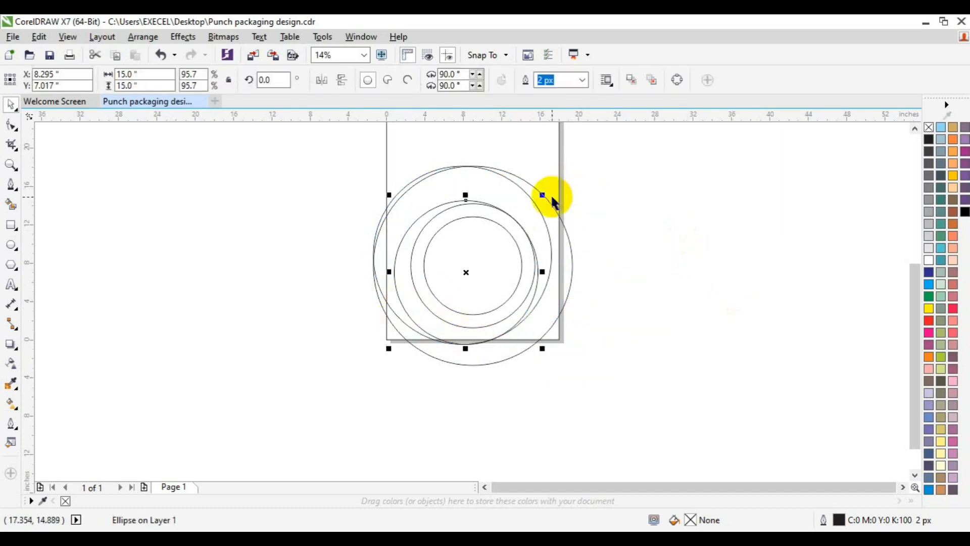
left_click_drag(544, 194, 546, 191)
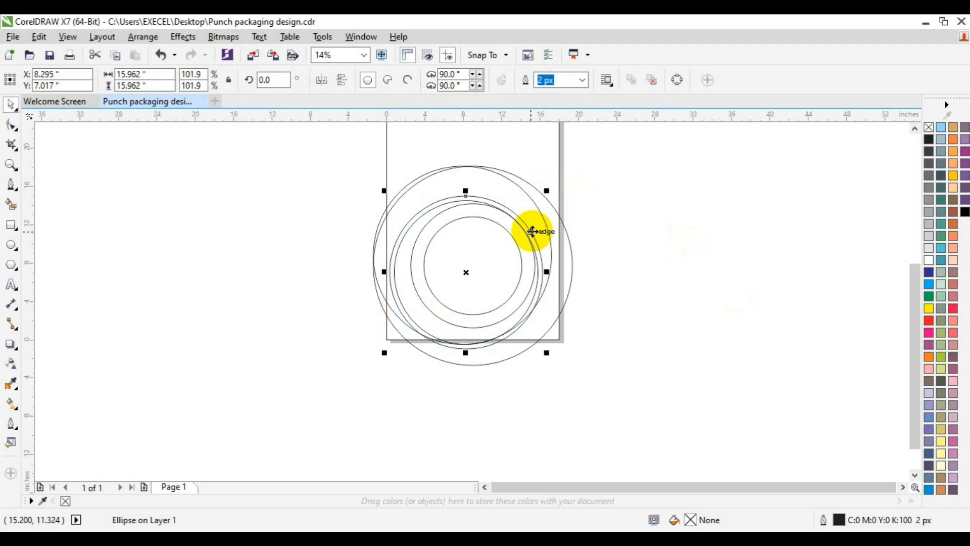
left_click_drag(383, 352, 384, 350)
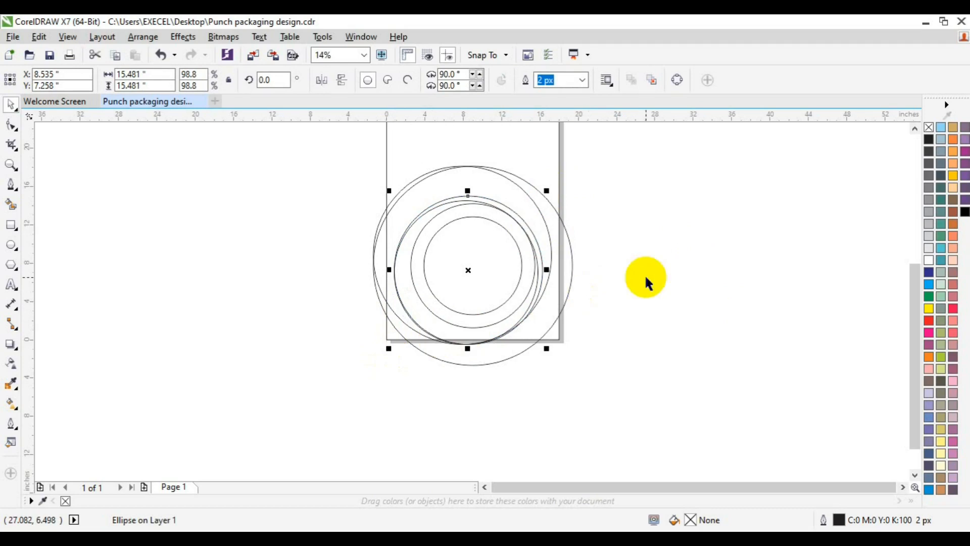
Step: Enlarge the innermost circle from its centre to about 11.8 inches in diameter
left_click(626, 271)
left_click(496, 276)
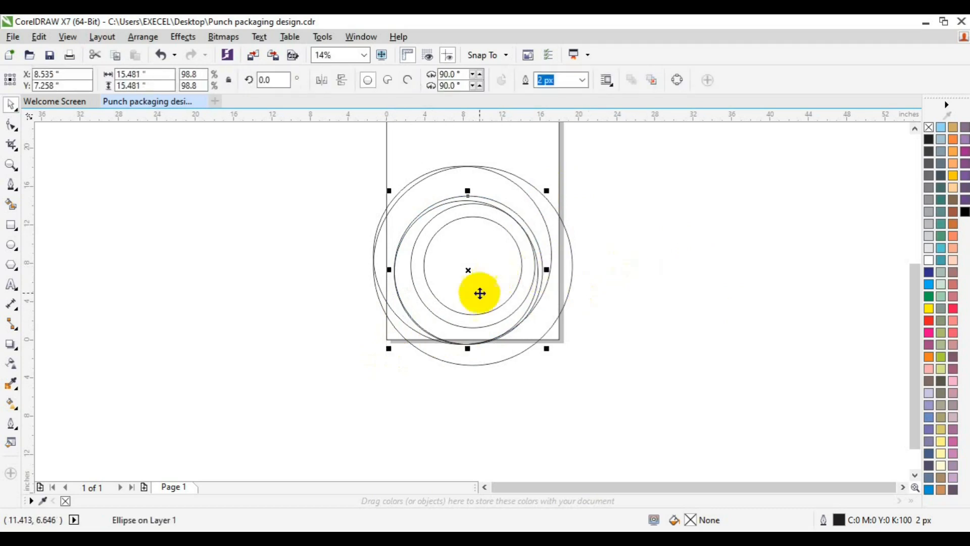
left_click(633, 285)
left_click(489, 310)
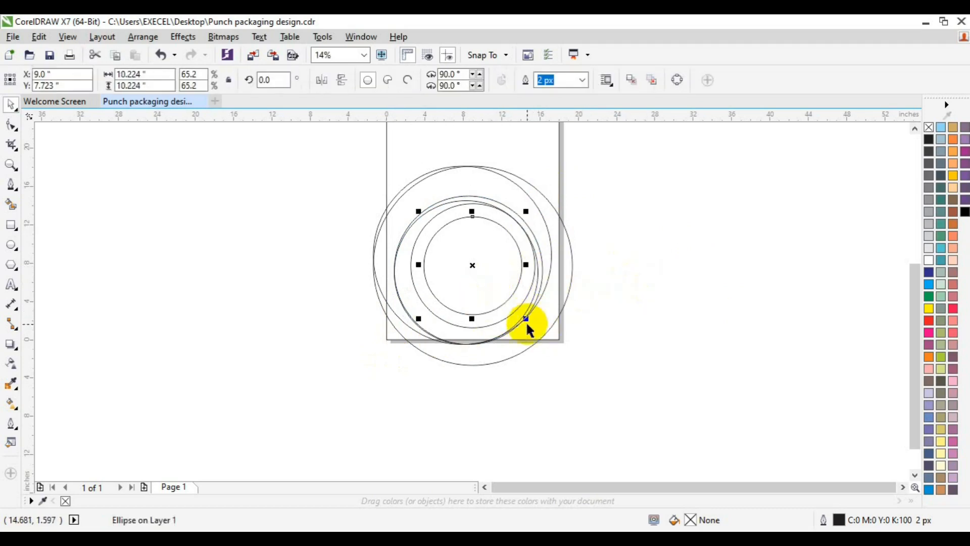
left_click_drag(527, 320, 535, 333)
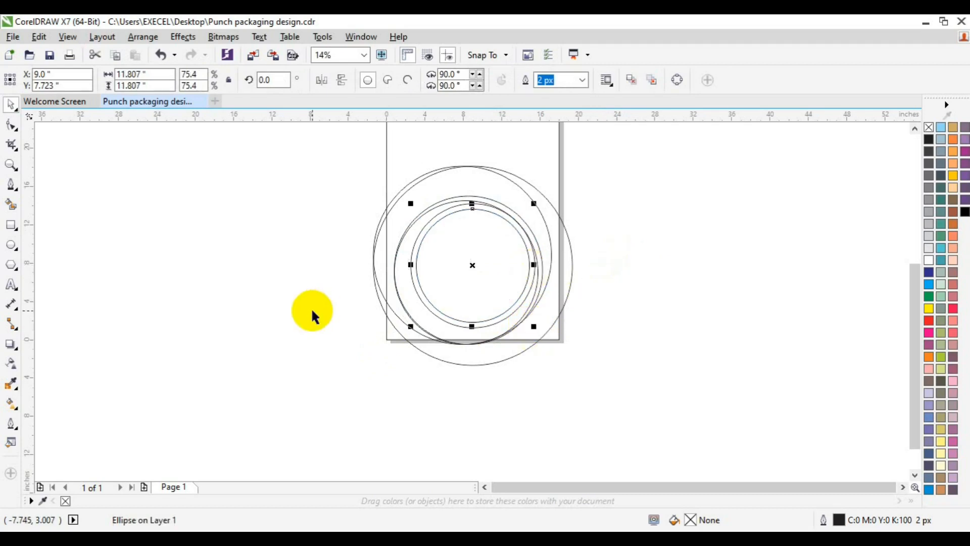
Step: Smart-fill the crescent areas between the circles and the central disc with black and no outline
left_click(10, 205)
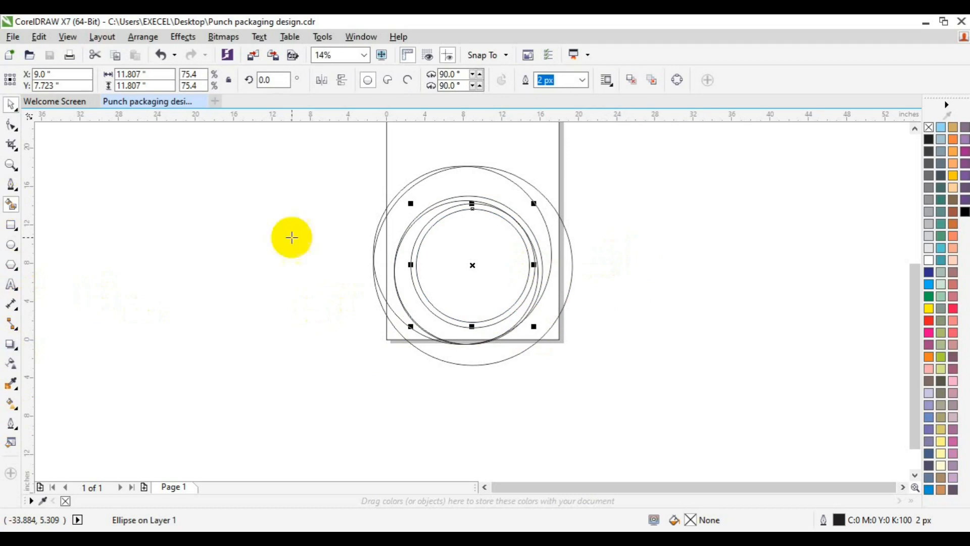
left_click(403, 279)
left_click(496, 192)
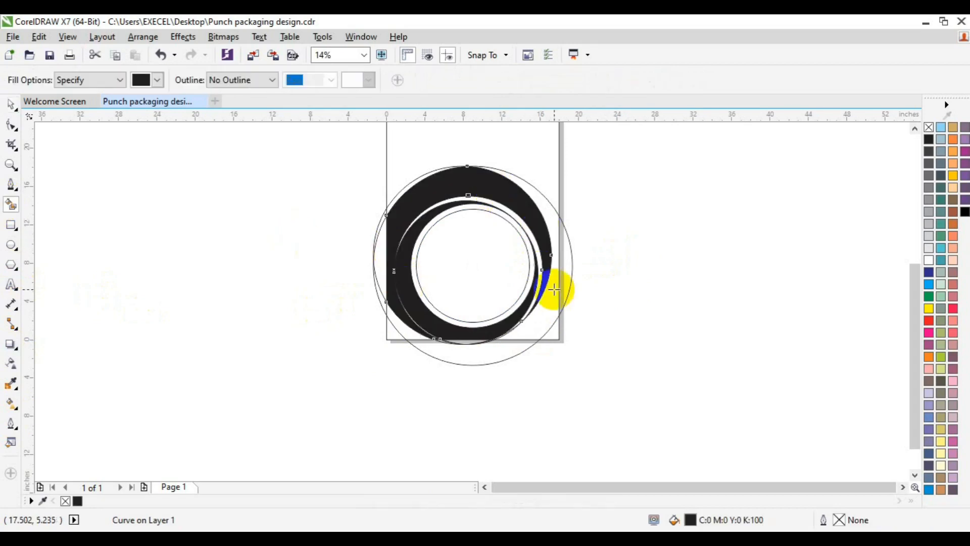
left_click(498, 278)
key("space")
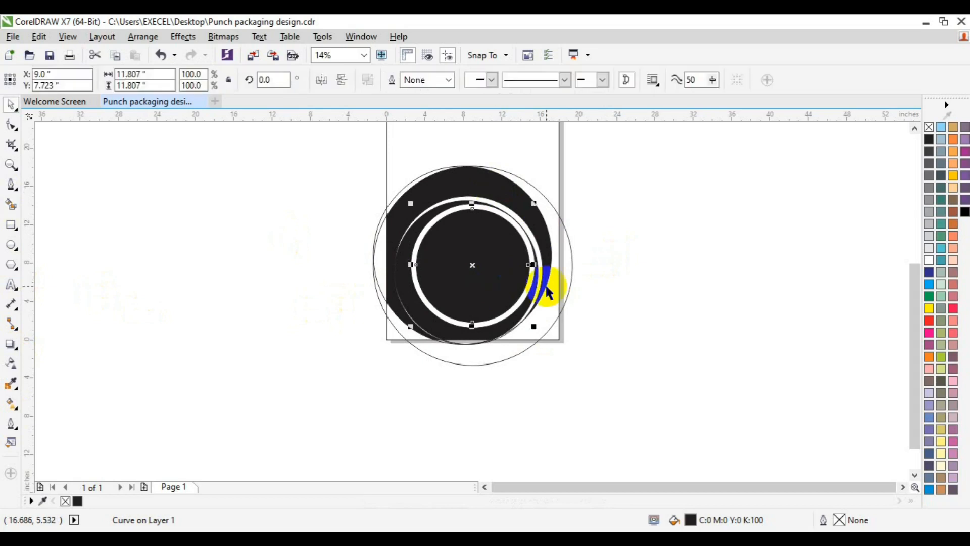
left_click(562, 305)
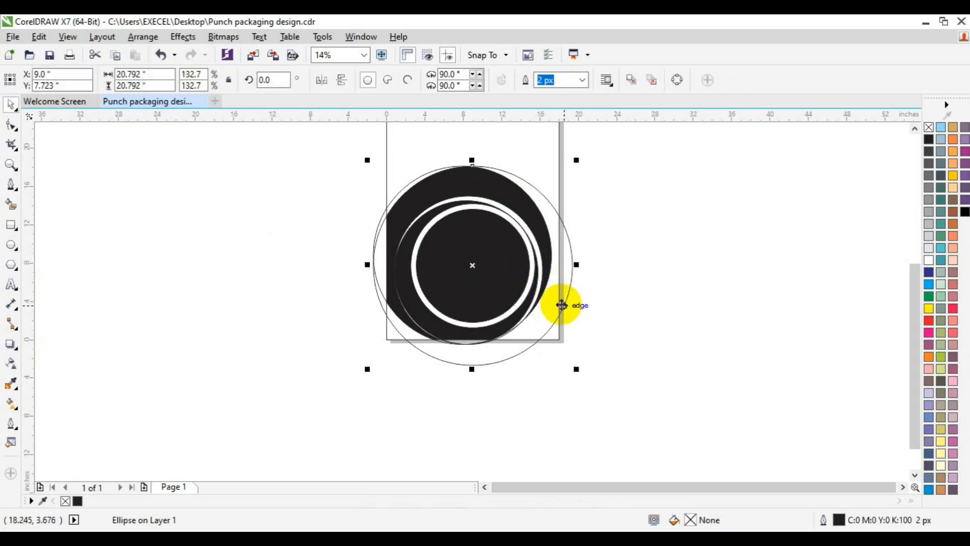
key("Delete")
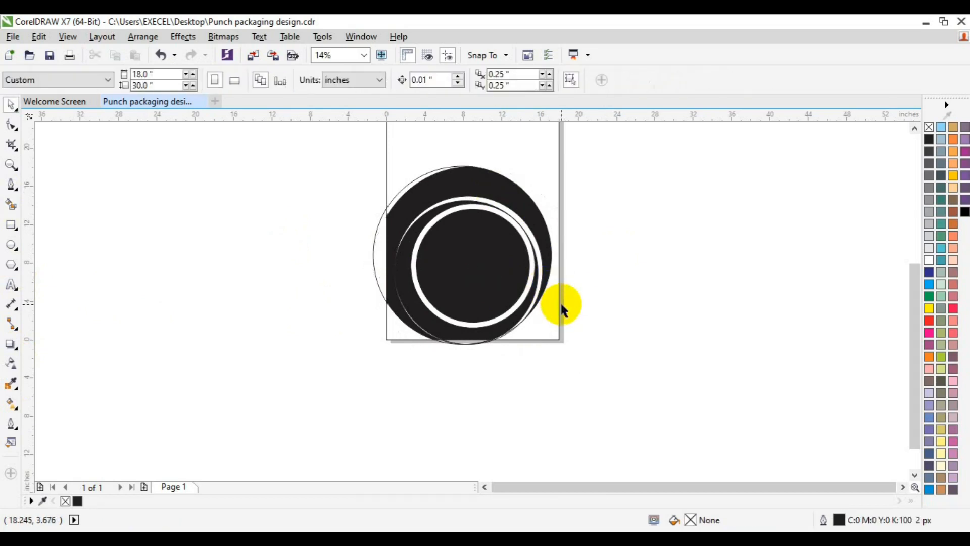
key("ctrl+z")
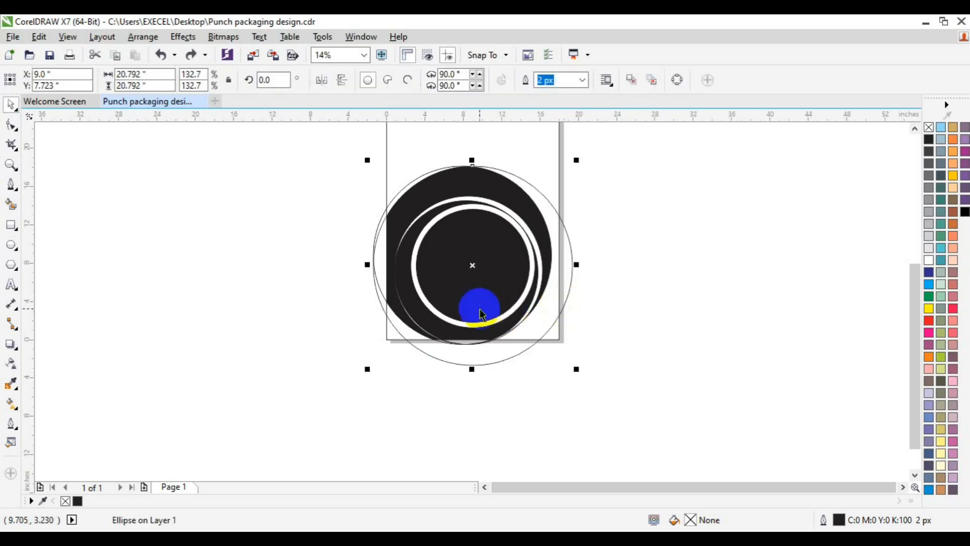
Step: Delete the 18.6-inch circle and smart-fill the remaining crescent along the page's right side with black
left_click_drag(373, 257, 382, 254)
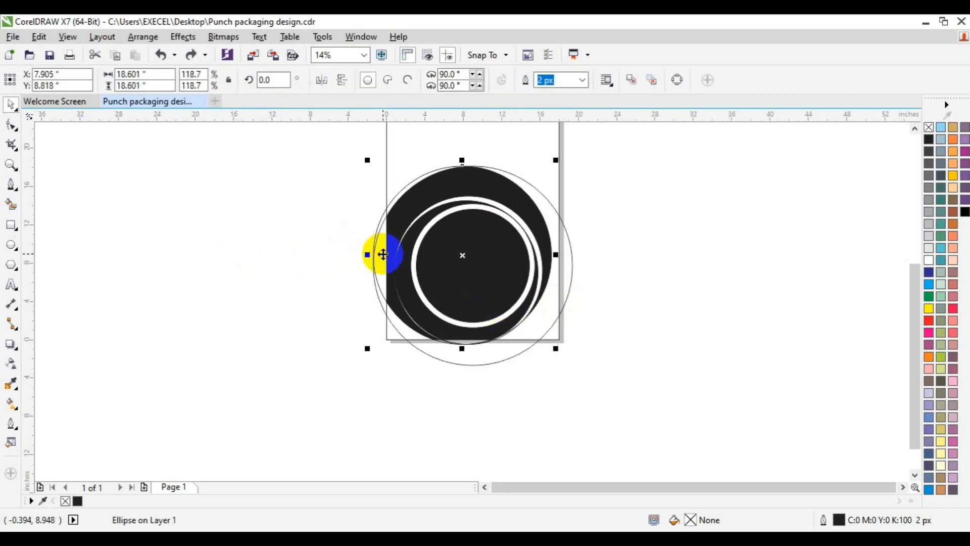
left_click(383, 254)
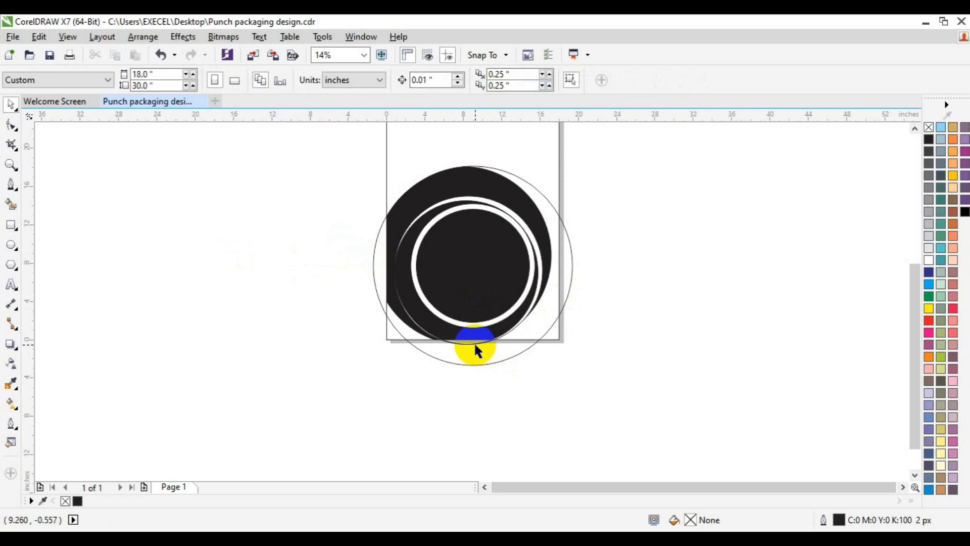
left_click(11, 205)
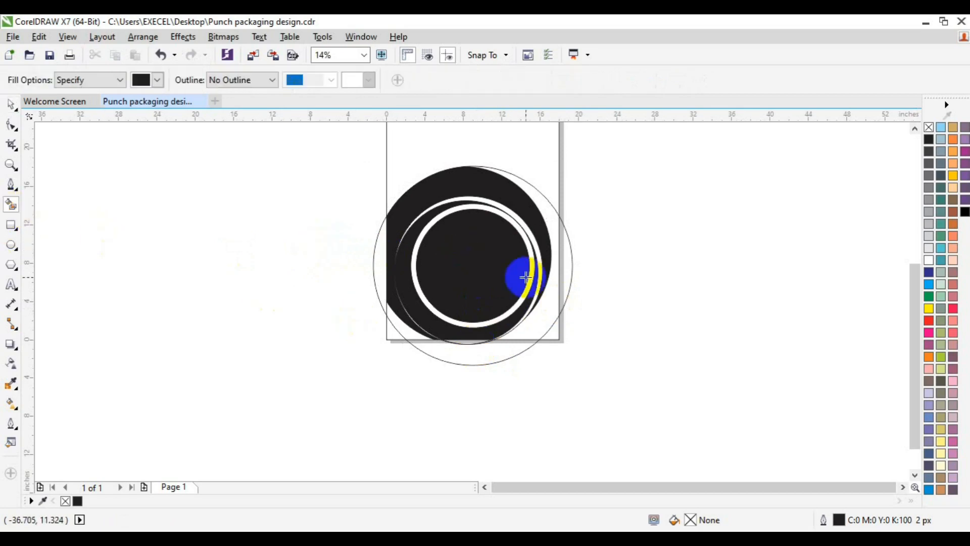
left_click(542, 314)
key("space")
Step: Delete the 20.8-inch circle and remove the outlines from all the remaining circle shapes
left_click(568, 298)
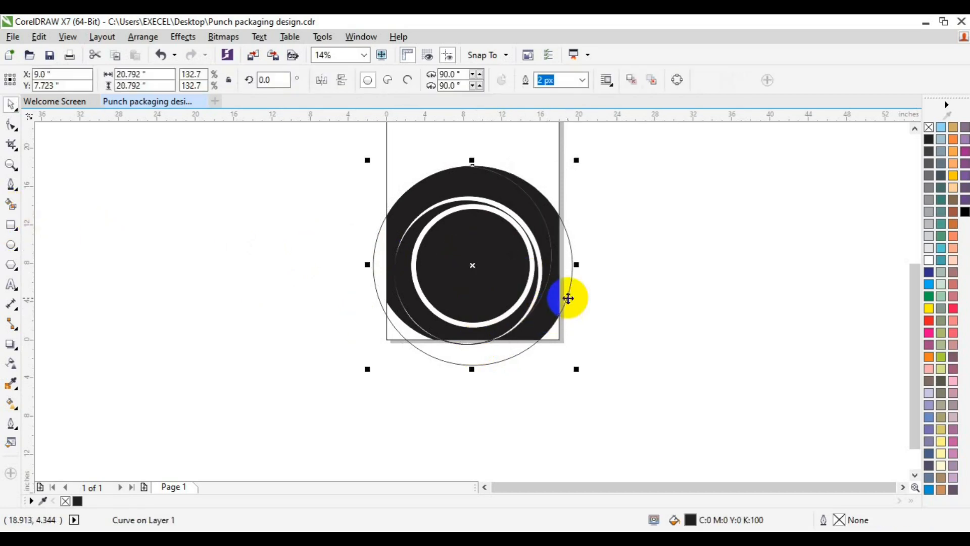
key("Delete")
left_click(474, 345)
key("Escape")
left_click_drag(639, 141, 288, 393)
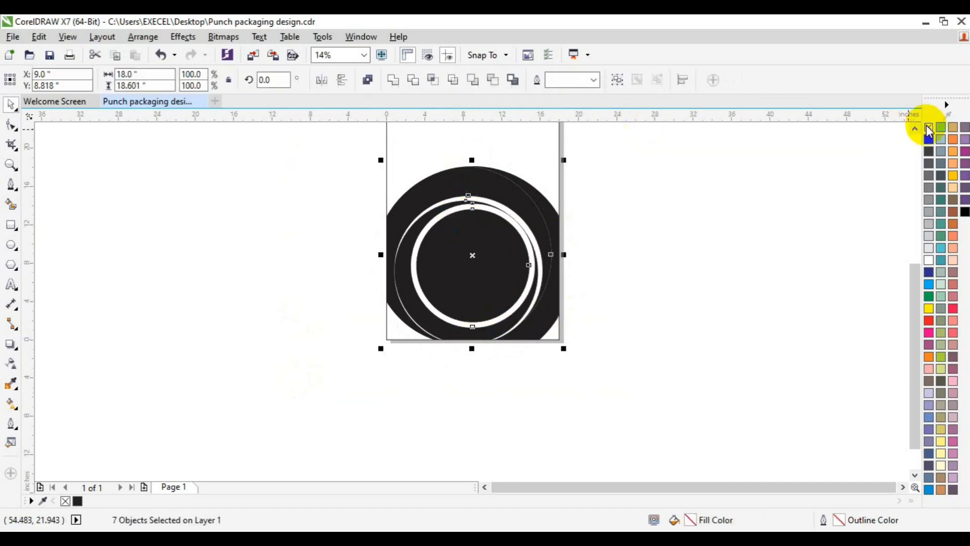
left_click(798, 227)
Step: Fill the central disc with 20% black
left_click(503, 262)
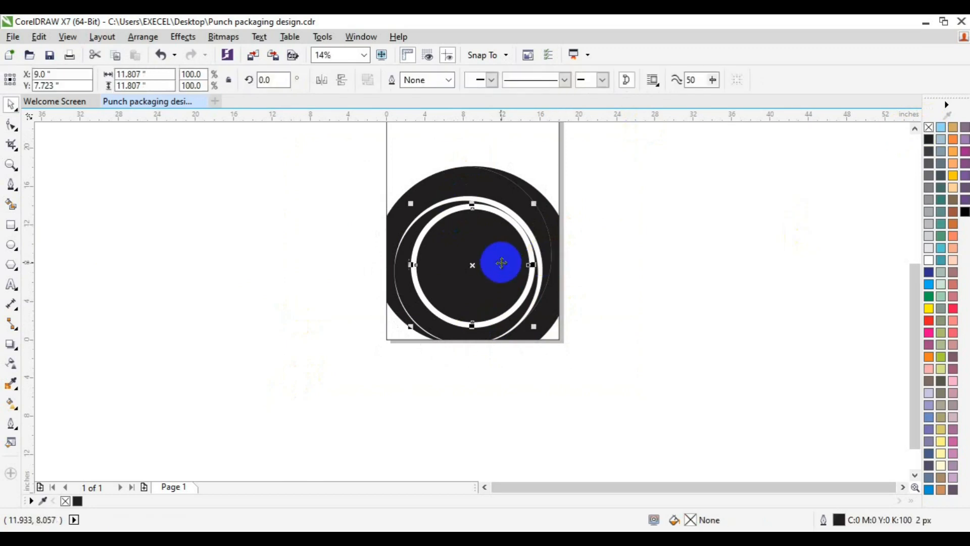
left_click(929, 250)
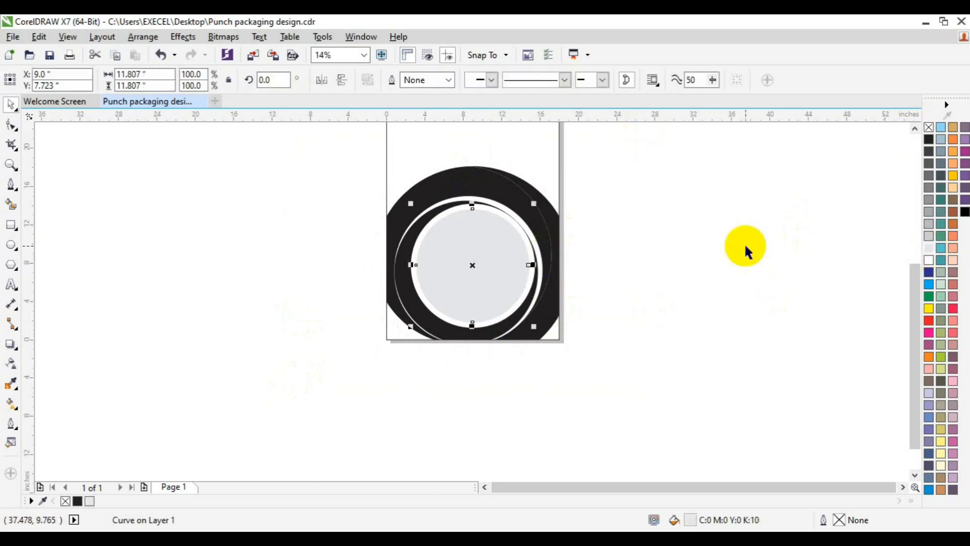
left_click(930, 236)
left_click(750, 305)
Step: Smart-fill the curved bands and corner areas at the top of the page with black and no outline
scroll(914, 135, "up", 5)
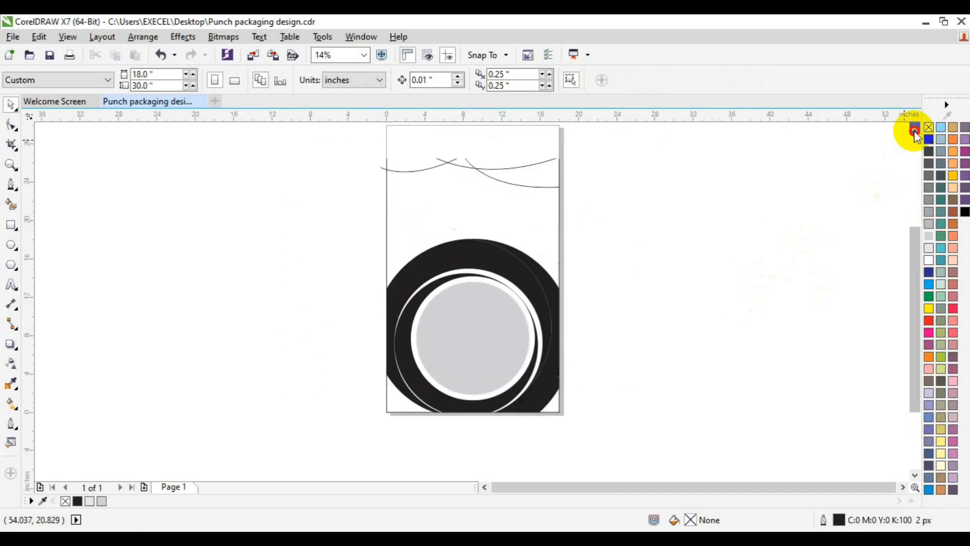
left_click(16, 204)
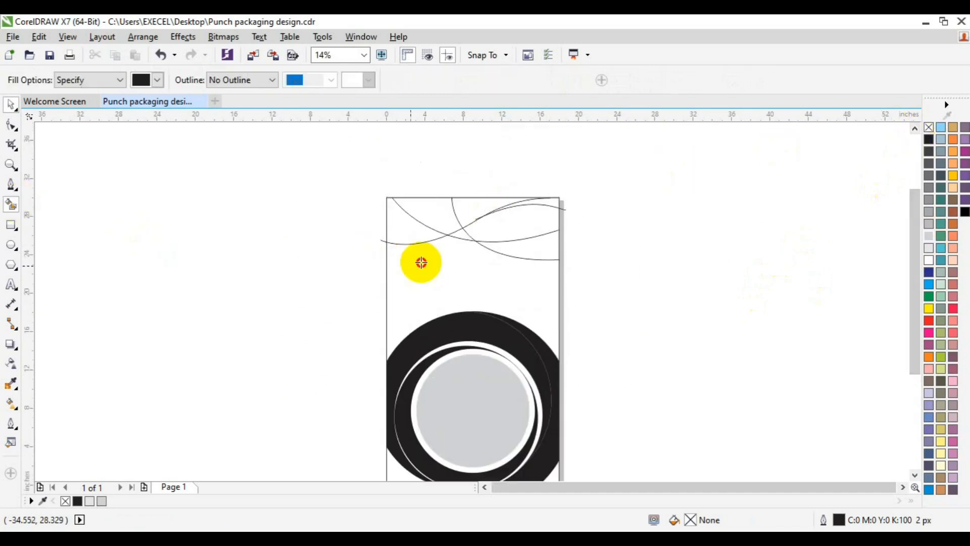
left_click(442, 211)
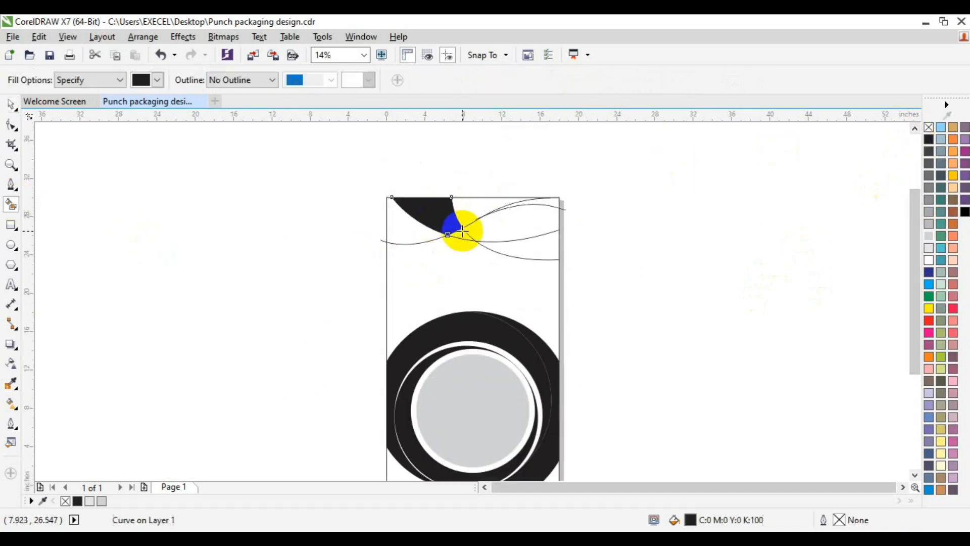
left_click(535, 201)
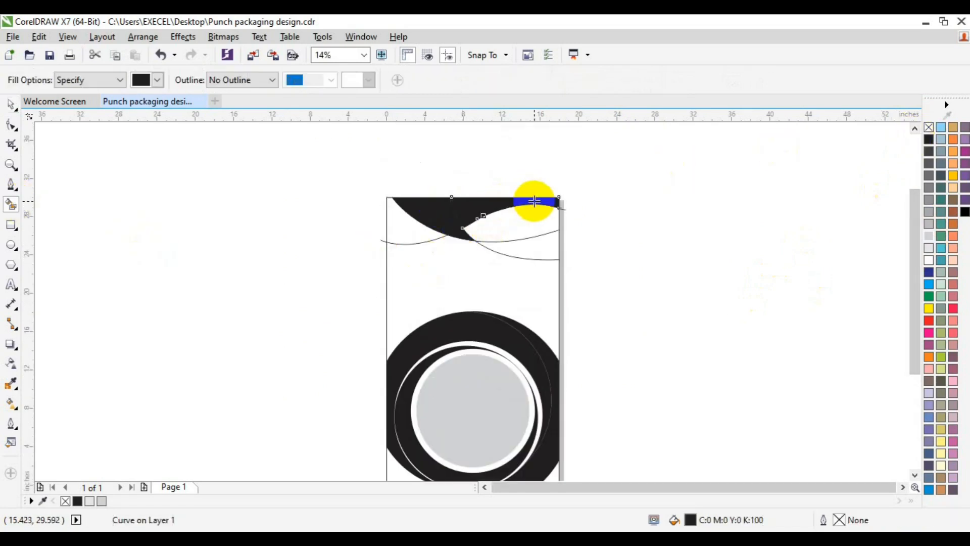
left_click(403, 231)
left_click(512, 245)
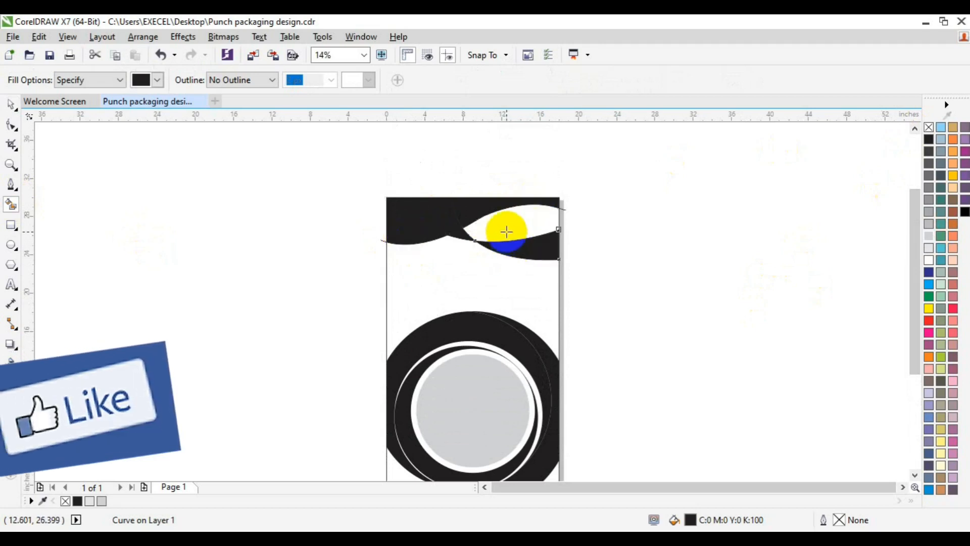
Step: Weld the pieces of the diagonal band in the page's upper left and fill the band with 10% black
key("space")
left_click(480, 237)
left_click(460, 232)
left_click(429, 205, "shift")
left_click(393, 82)
left_click(928, 247)
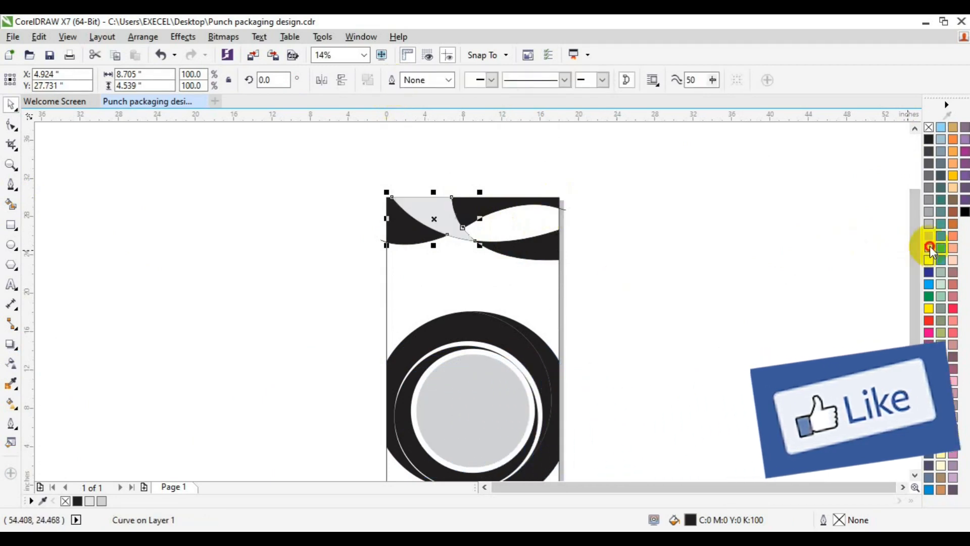
left_click(520, 245)
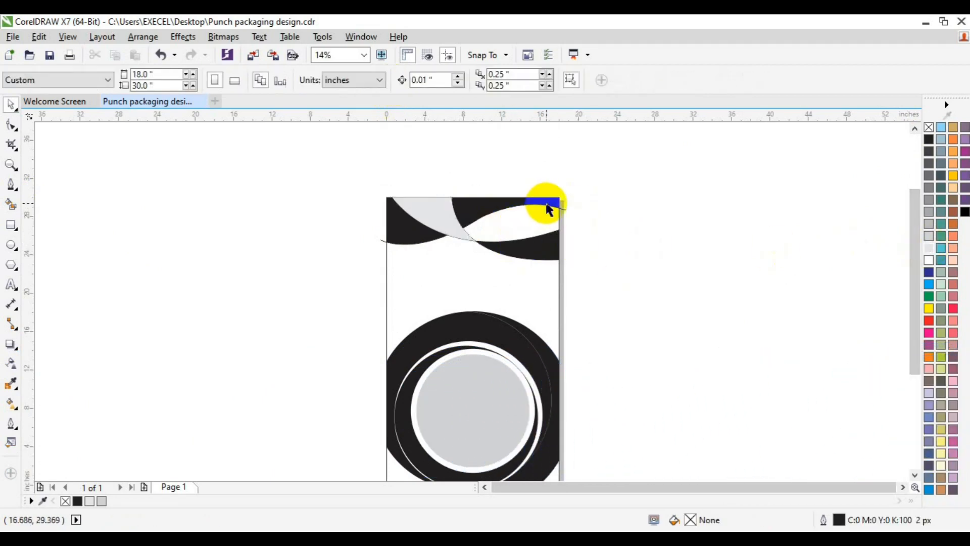
Step: Try to weld the shapes at the page's upper right, undo the weld, and fill them with 20% black
left_click(555, 202)
left_click(644, 169)
left_click_drag(644, 168, 424, 244)
left_click(392, 81)
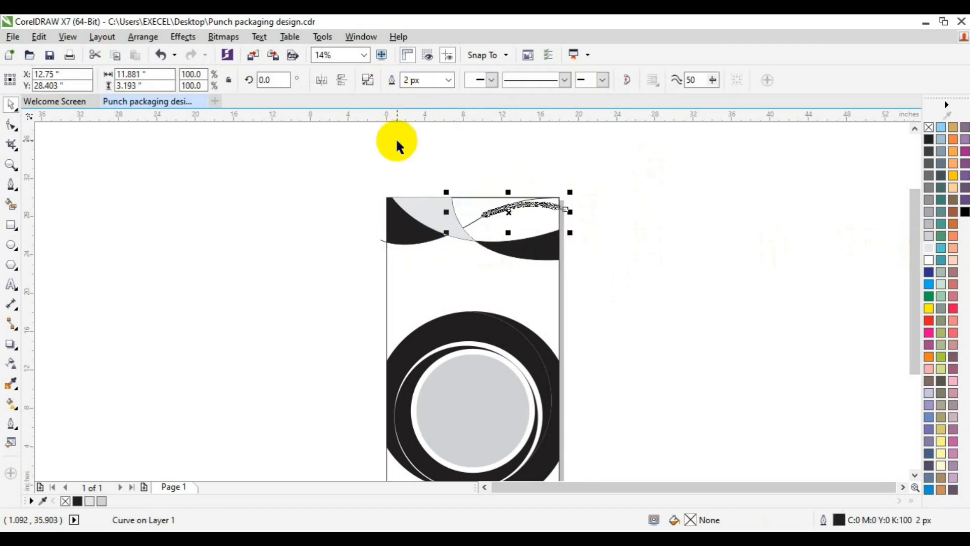
key("ctrl+z")
left_click(929, 236)
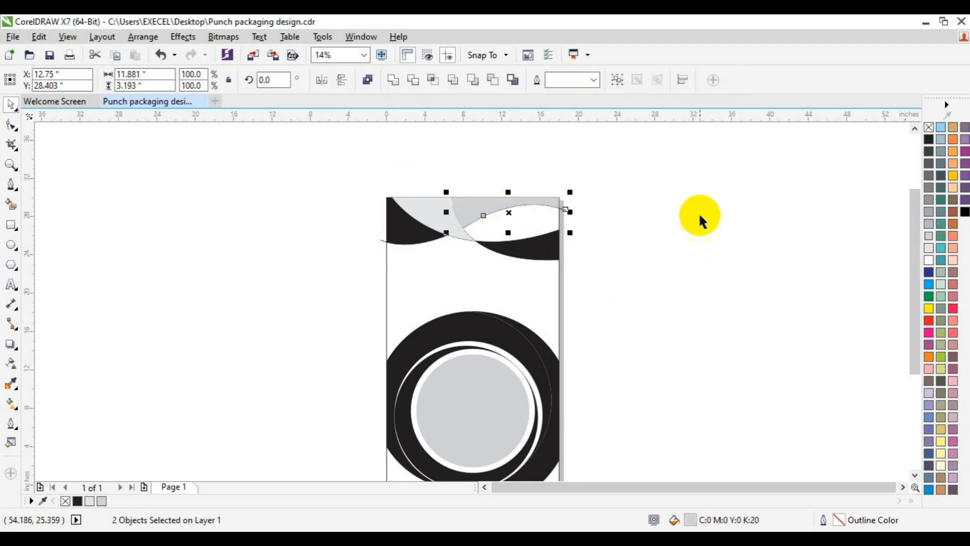
Step: Remove the outlines from the curved shapes at the top of the page
left_click(445, 157)
left_click_drag(342, 158, 561, 240)
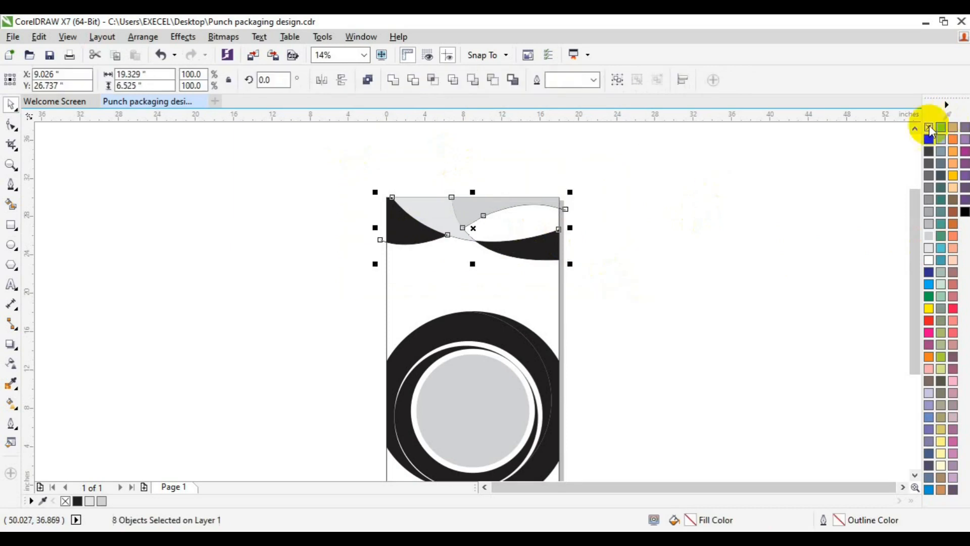
left_click(740, 230)
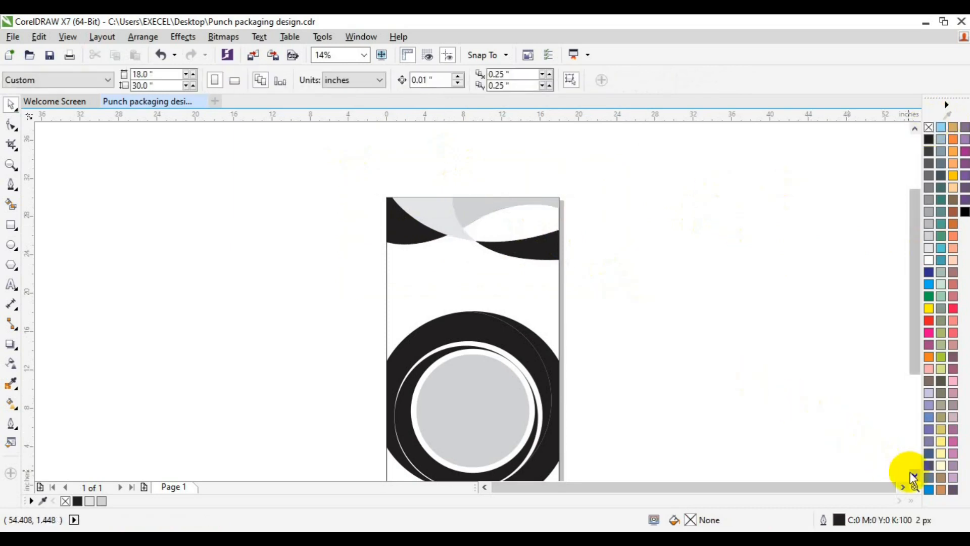
scroll(910, 465, "down", 2)
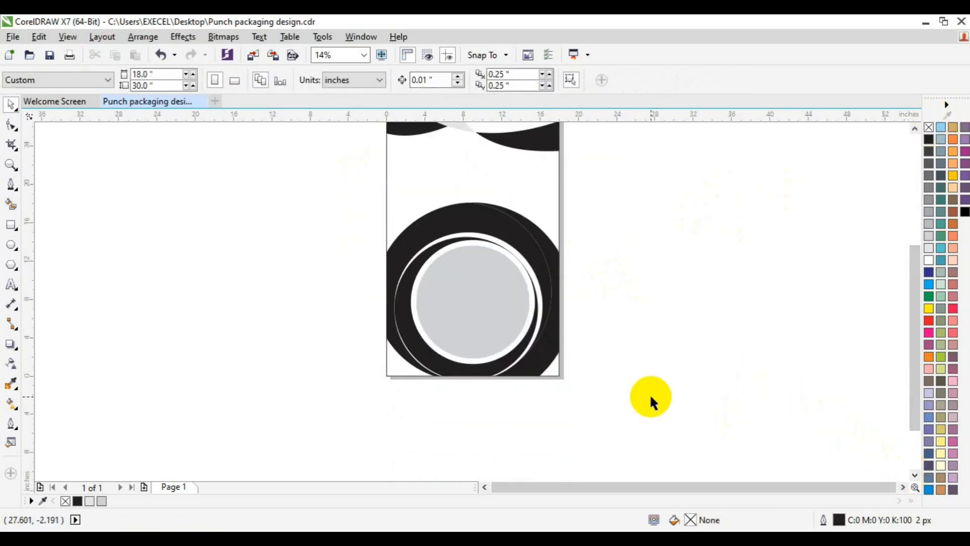
scroll(921, 129, "up", 2)
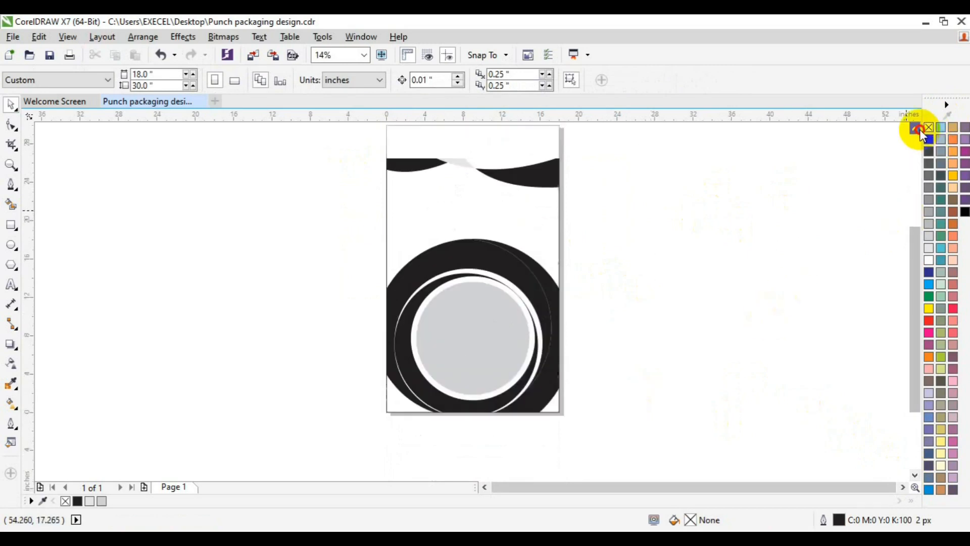
Step: Import the image 81ENpx3UiRL._SL1500_ at about 22.1 × 14.7 inches and shift it toward the page's left side
left_click(253, 55)
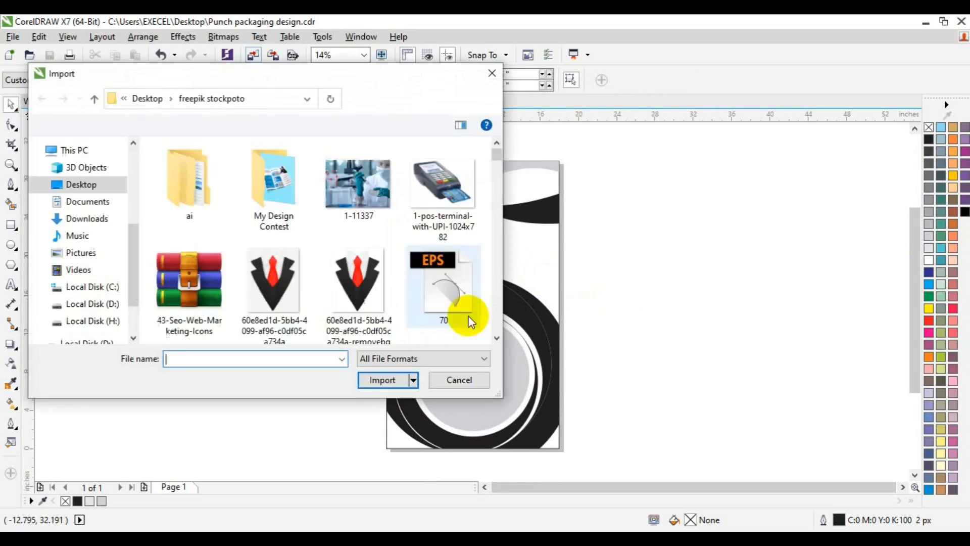
left_click(497, 336)
double_click(378, 186)
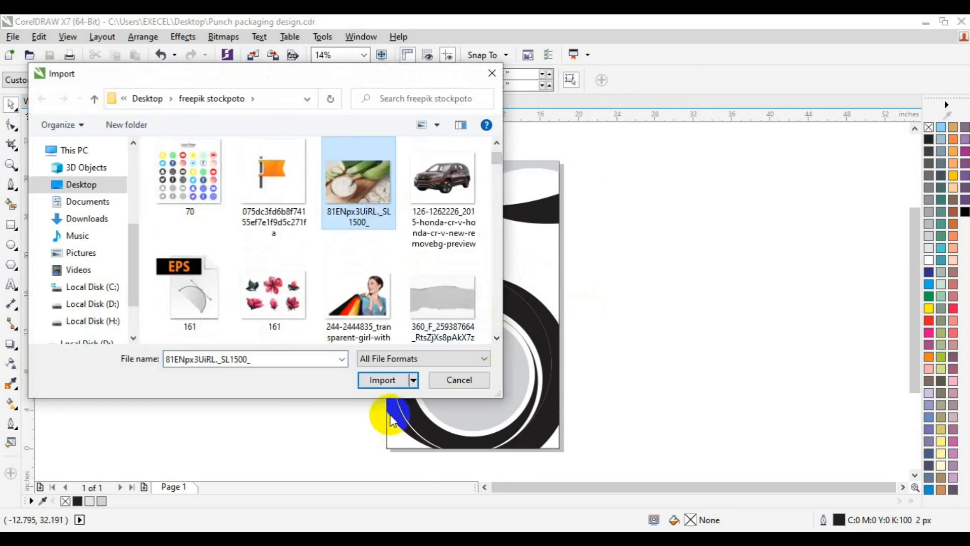
left_click_drag(337, 307, 551, 448)
left_click_drag(460, 388, 367, 367)
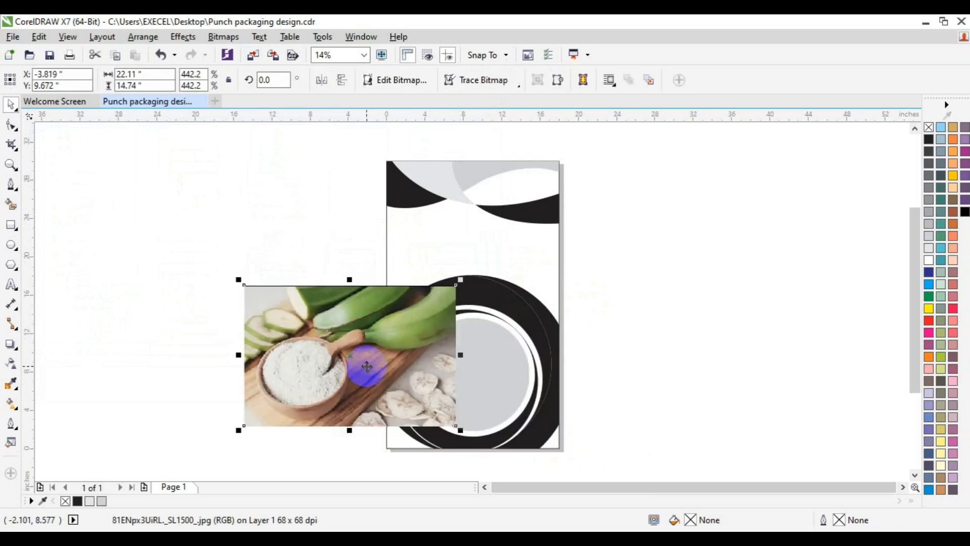
Step: PowerClip the imported banana flour photo inside the grey central disc
left_click(187, 43)
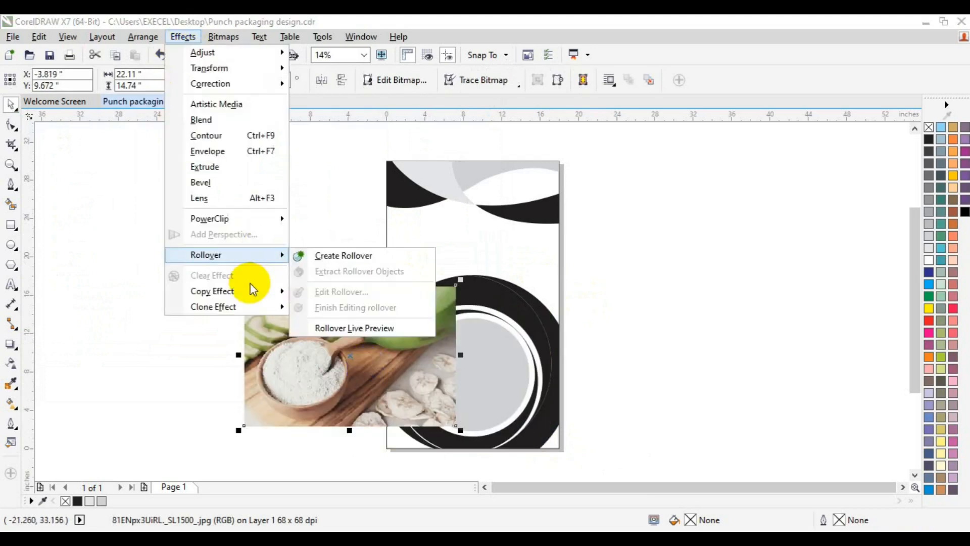
mouse_move(248, 222)
left_click(336, 226)
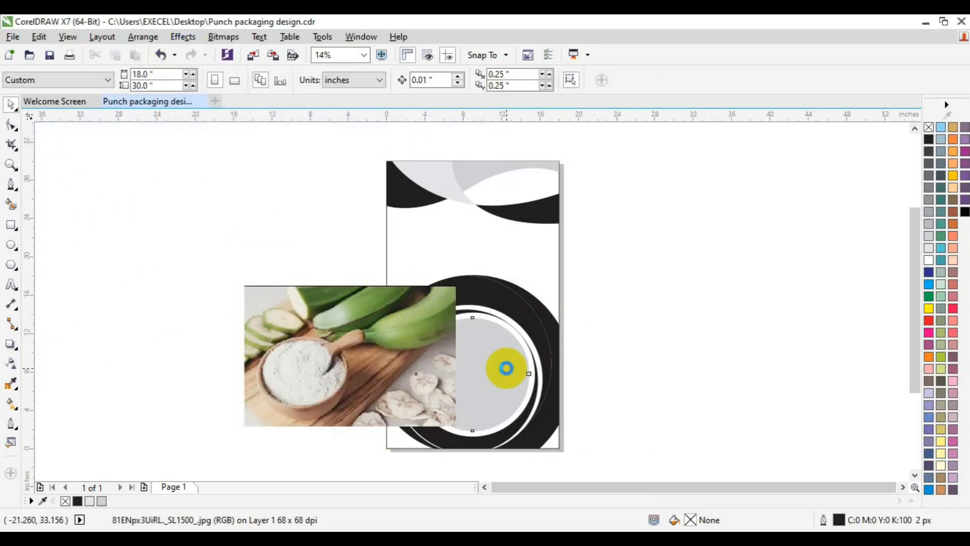
left_click(506, 368)
Step: Edit the clipped photo, scaling it to about 18.1 × 12.07 inches and positioning it so the flour bowl fills the circle
left_click(432, 451)
left_click(350, 405)
left_click_drag(350, 405, 491, 418)
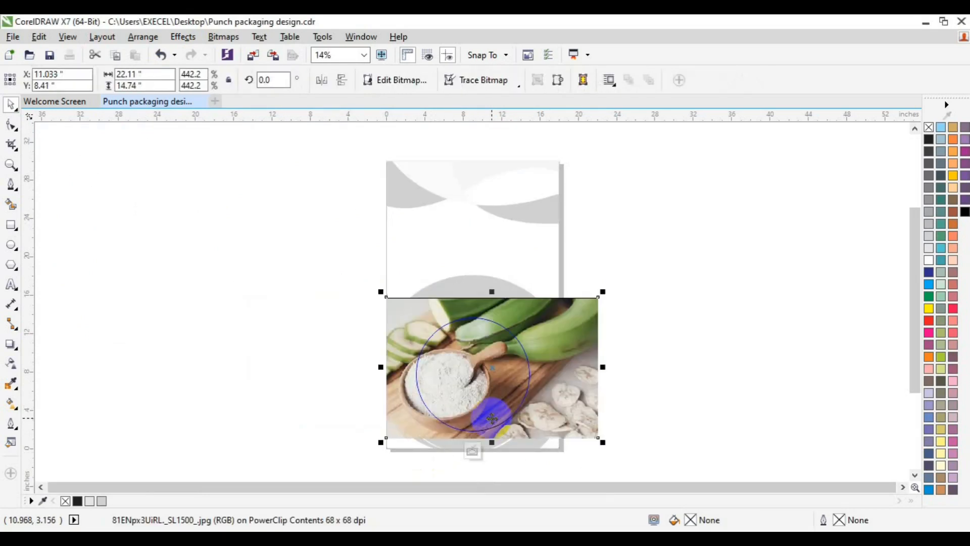
left_click_drag(603, 443, 581, 444)
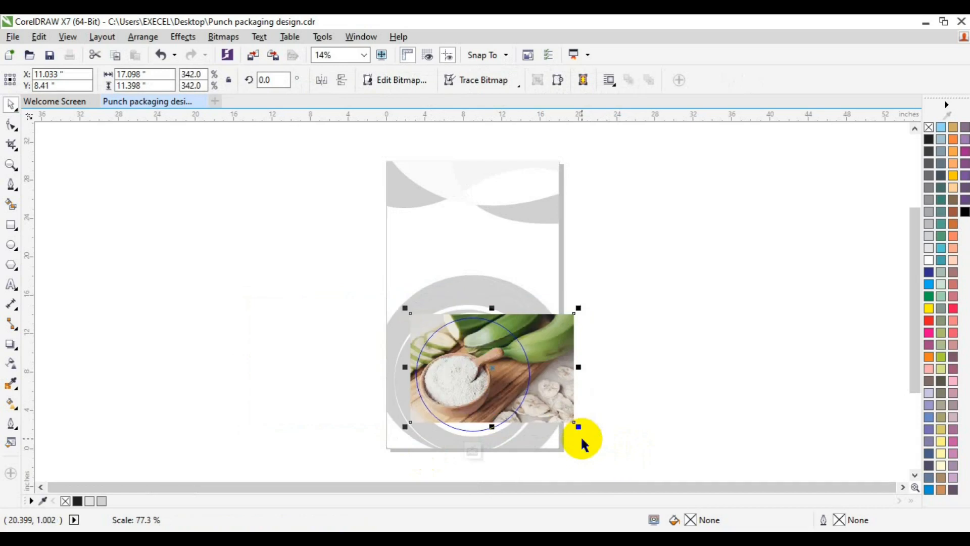
left_click_drag(465, 364, 471, 370)
left_click_drag(583, 440, 587, 443)
key("Up")
key("Up")
key("Up")
key("Up")
key("Up")
key("Up")
key("Up")
key("Up")
key("Up")
key("Up")
key("Up")
key("Up")
key("Up")
key("Up")
key("Up")
key("Up")
key("Up")
key("Up")
key("Up")
key("Up")
key("Up")
key("Up")
key("Up")
key("Up")
key("Up")
key("Up")
key("Up")
key("Up")
key("Up")
key("Up")
key("Up")
key("Up")
key("Up")
key("Up")
key("Up")
key("Up")
key("Up")
key("Up")
key("Right")
key("Right")
key("Right")
key("Right")
key("Right")
key("Right")
key("Right")
key("Right")
key("Right")
key("Right")
key("Right")
key("Right")
key("Right")
key("Right")
key("Right")
key("Right")
key("Right")
key("Right")
key("Right")
key("Right")
key("Right")
key("Up")
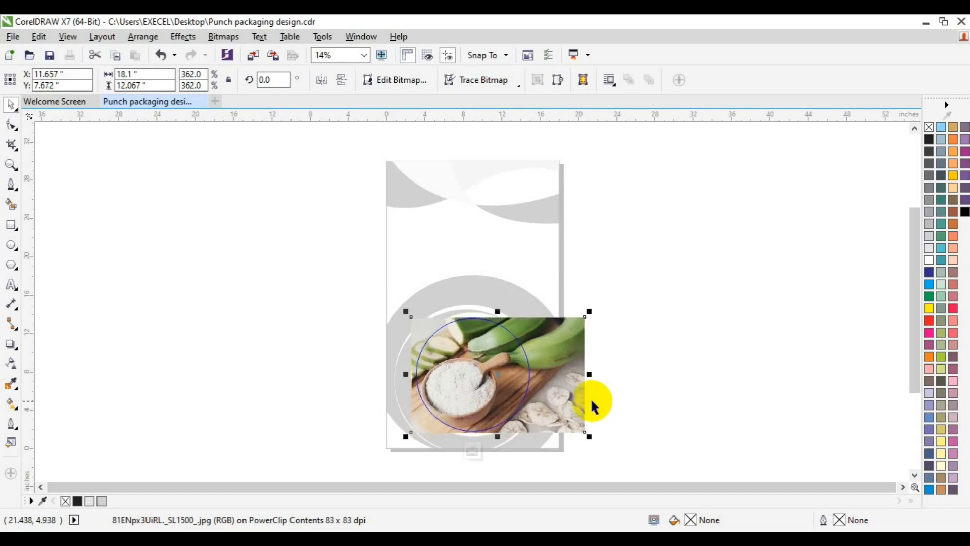
left_click(472, 451)
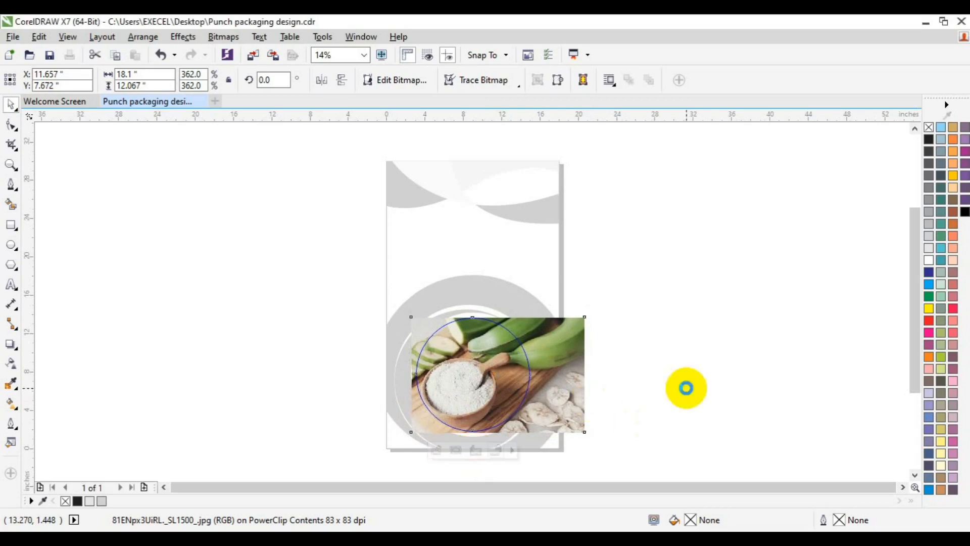
left_click(685, 385)
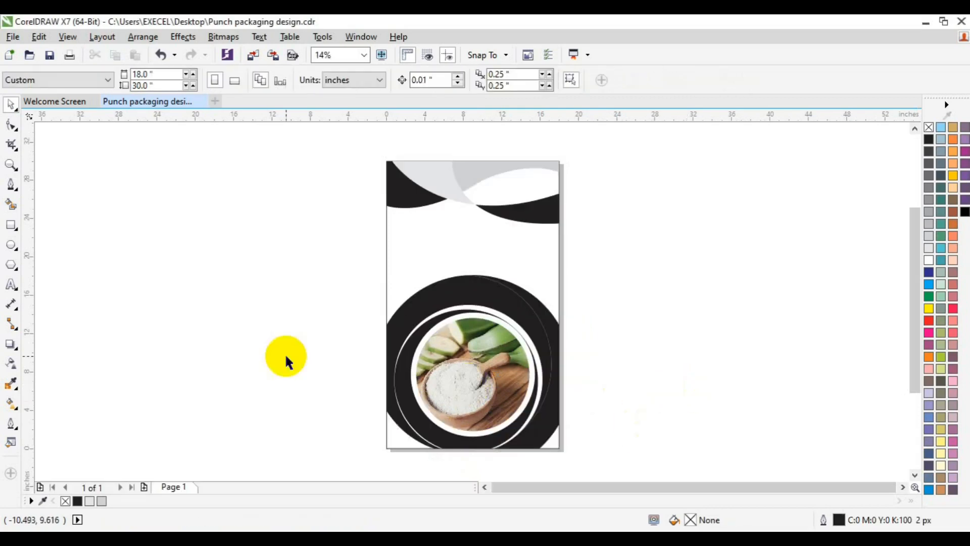
Step: Fill the lower-right band with green C64 Y100, the upper-left corner shape with C66 Y100, and the upper-right band with matching green
left_click(526, 212)
left_click_drag(930, 299, 860, 345)
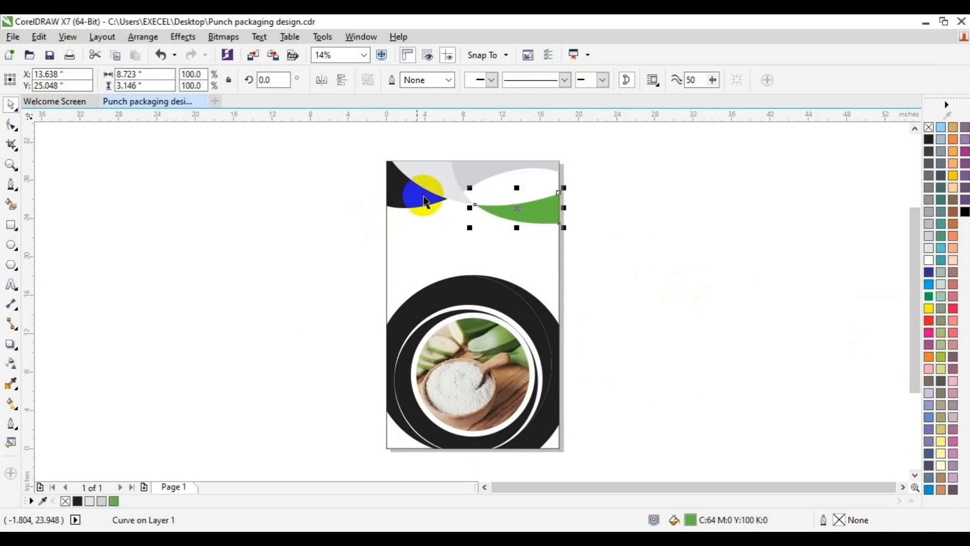
left_click(409, 201)
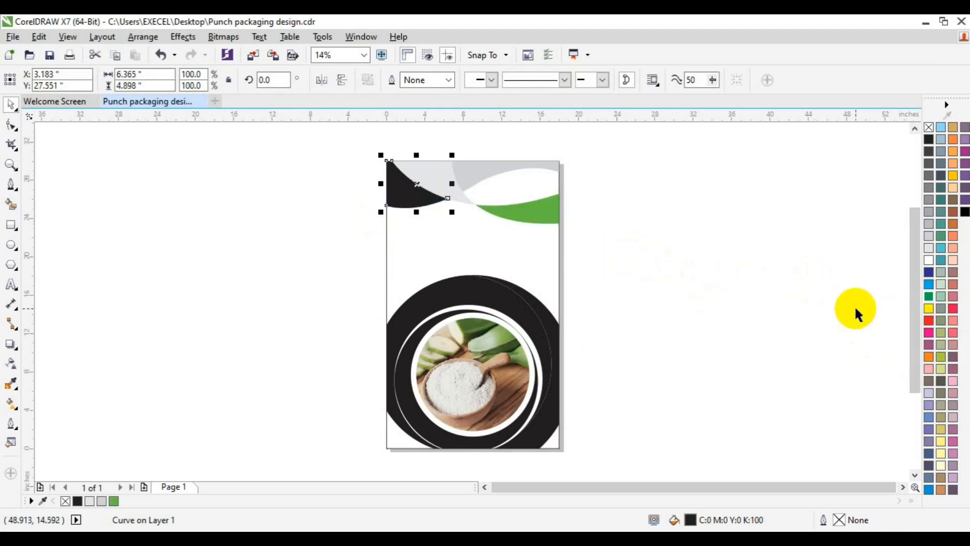
left_click_drag(930, 299, 861, 361)
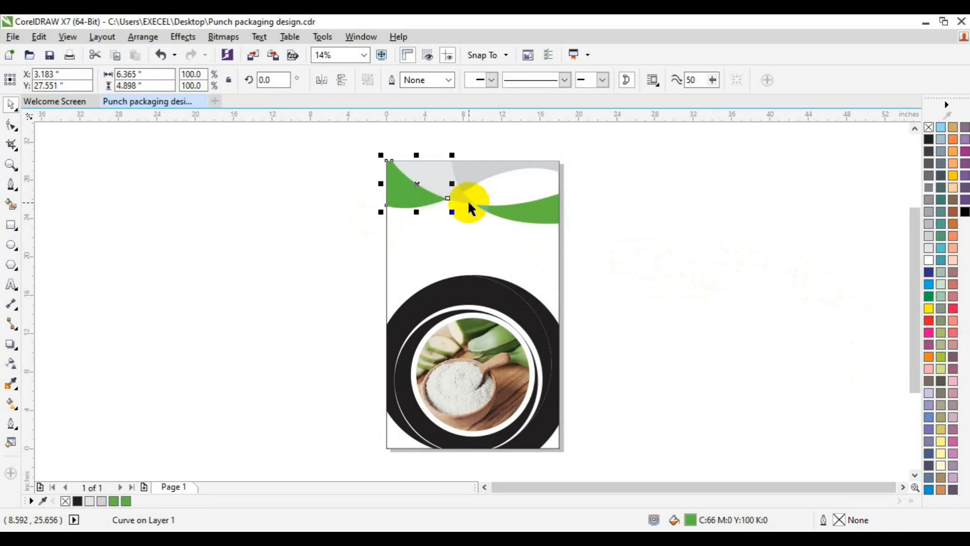
left_click(468, 167)
left_click(114, 502)
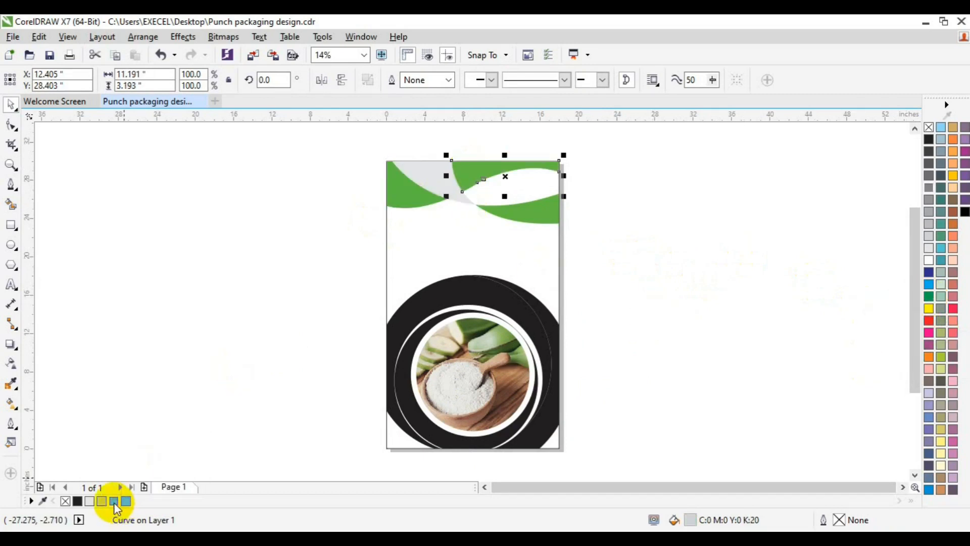
Step: Fill the diagonal band at the top with light green C40 M0 Y73 K0
left_click(427, 180)
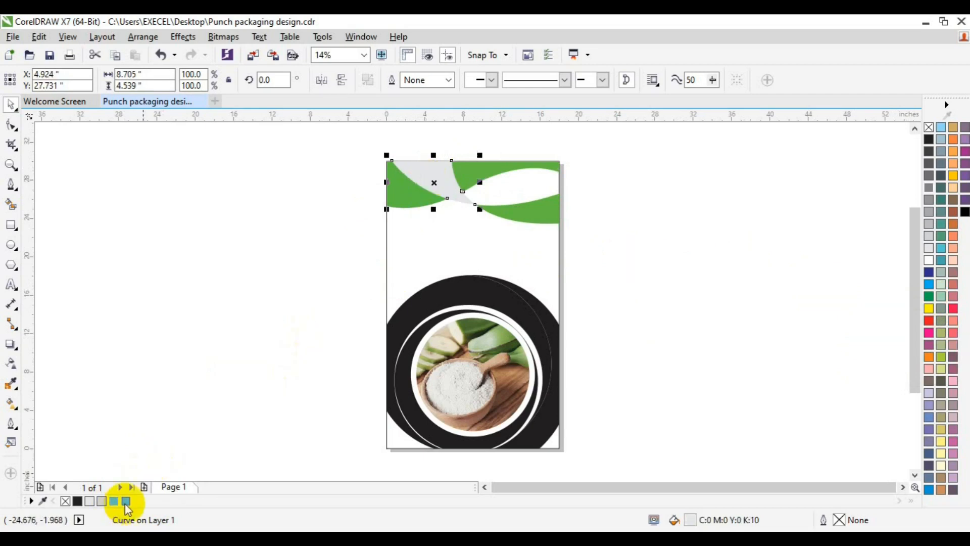
left_click(125, 502)
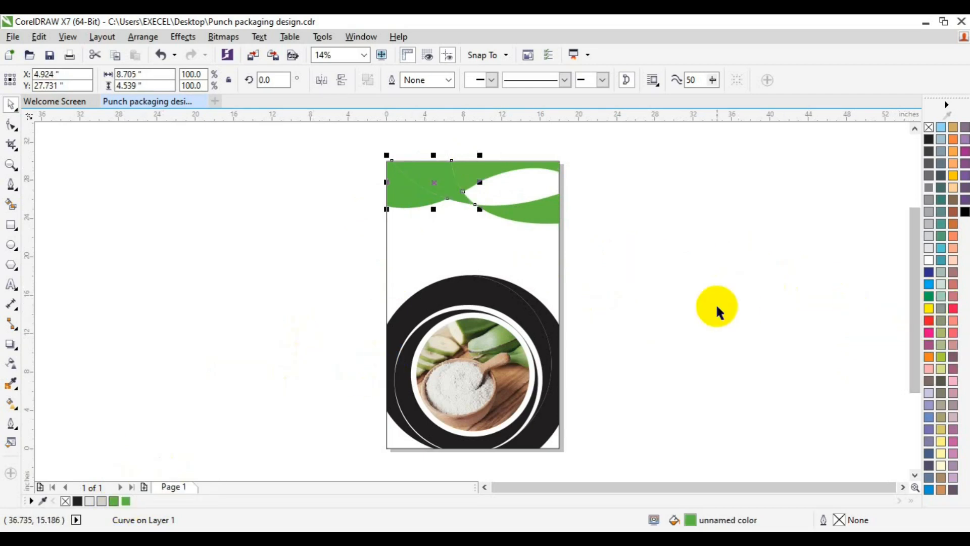
left_click_drag(938, 302, 857, 340)
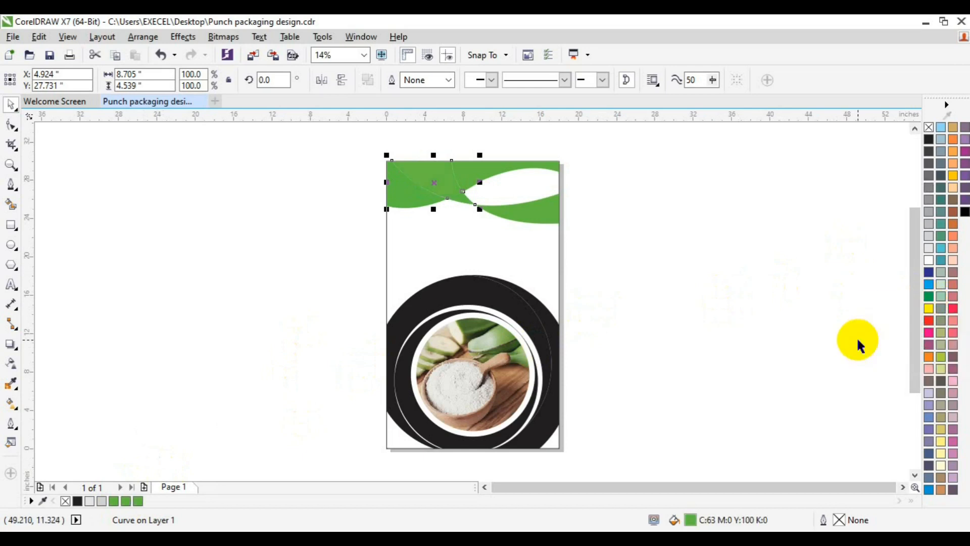
left_click_drag(928, 297, 690, 525)
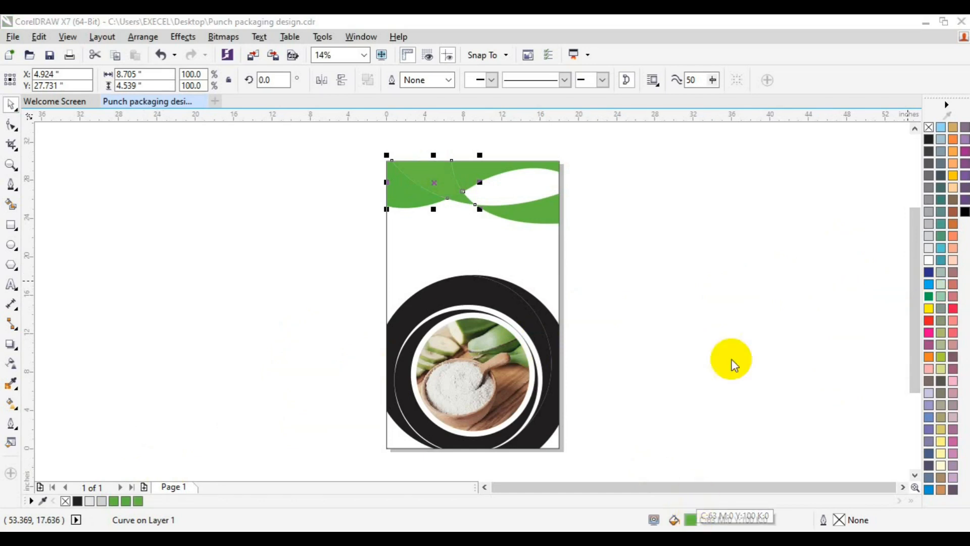
left_click(432, 247)
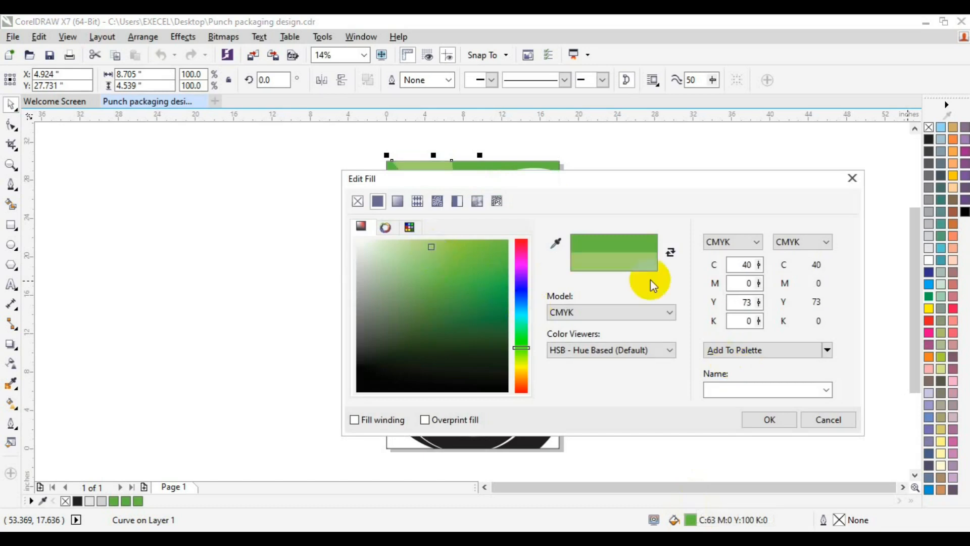
left_click(763, 420)
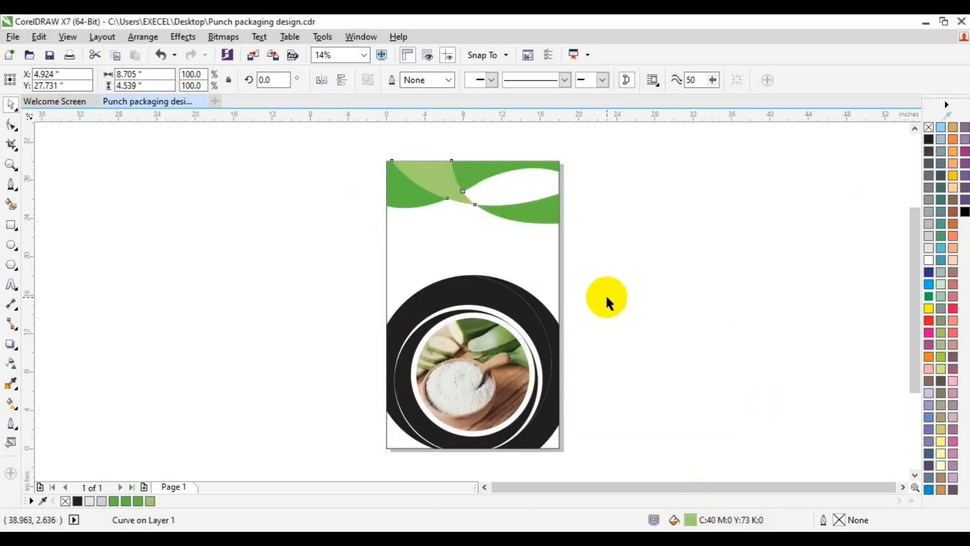
left_click(522, 215)
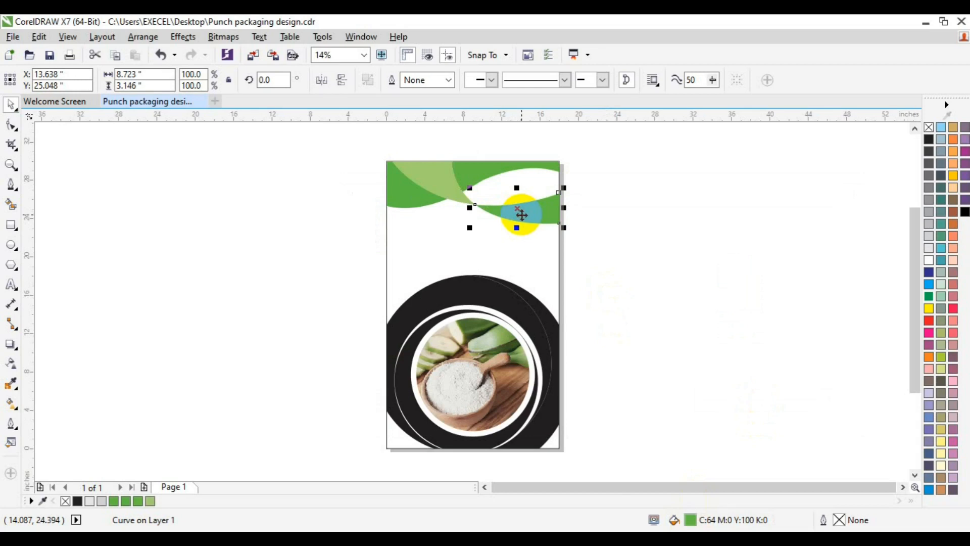
left_click(690, 250)
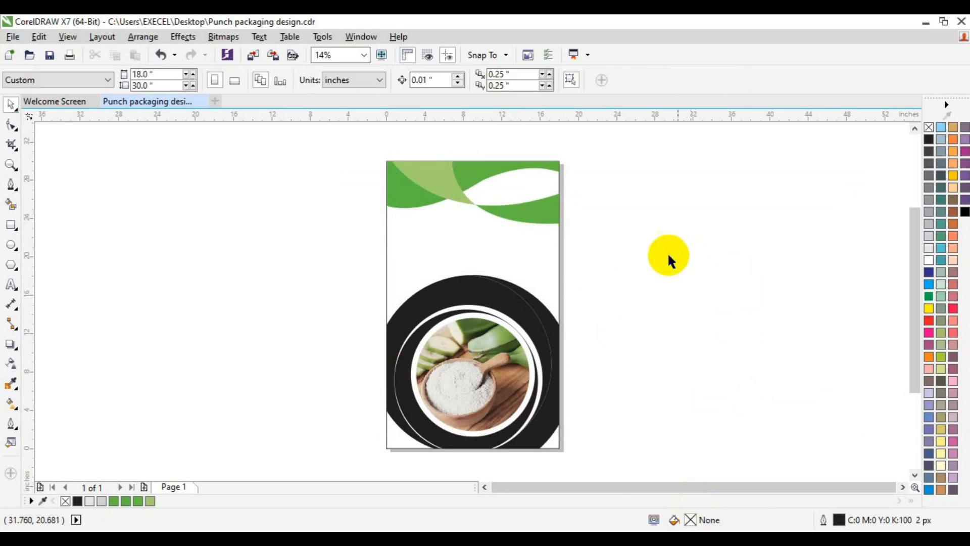
Step: Recolor the bottom rings, using light green for the right crescent and inner ring and darker green for the large outer ring
left_click(550, 424)
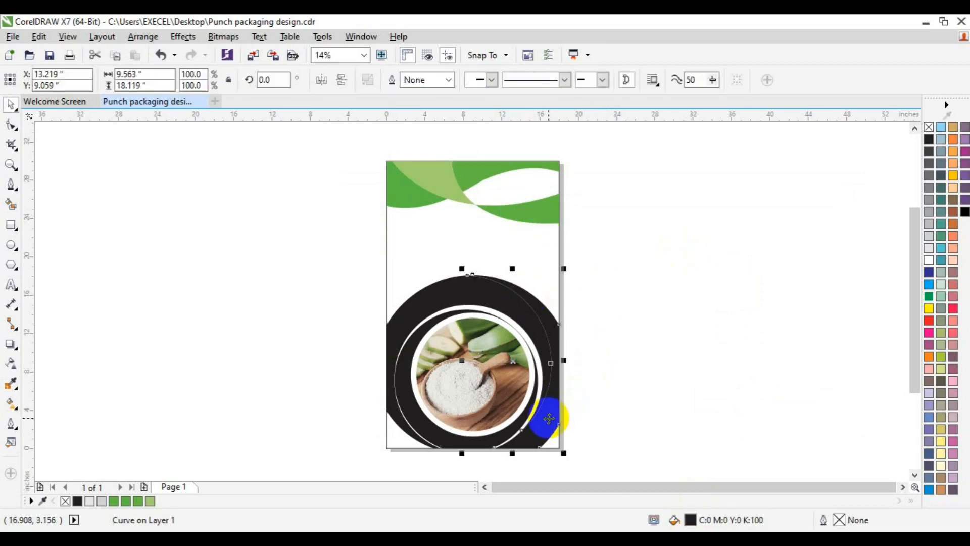
left_click(151, 500)
left_click(397, 305)
left_click(139, 501)
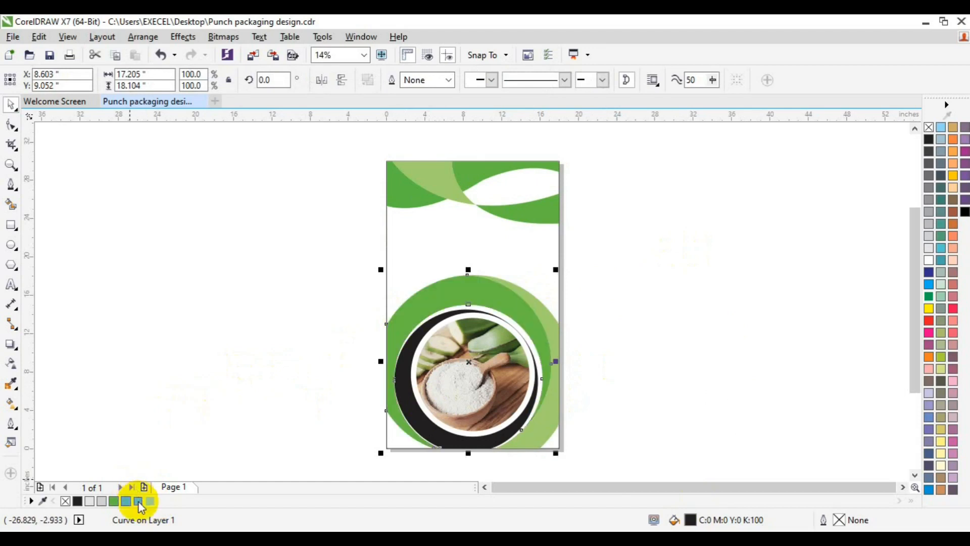
left_click(400, 369)
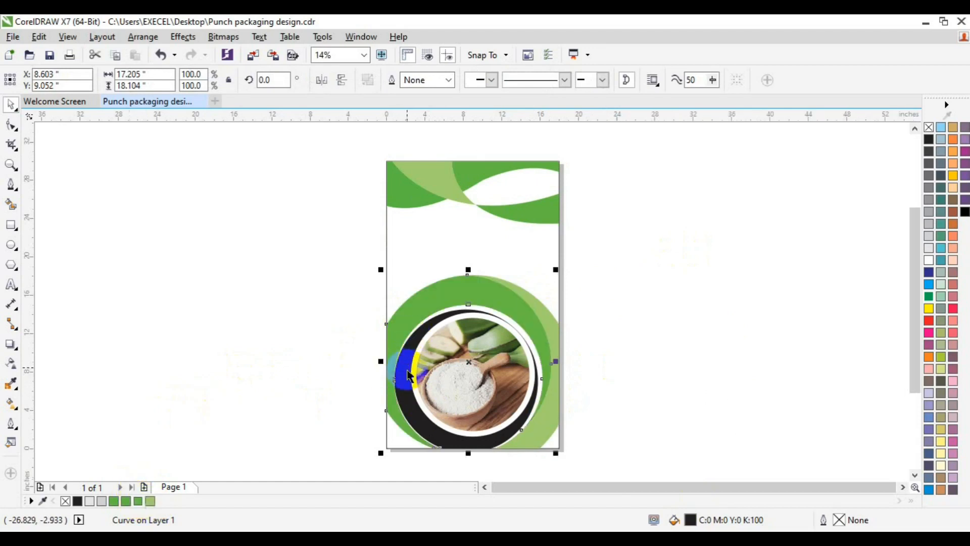
left_click(151, 501)
left_click(321, 242)
Step: Group the circles and photo at the page's bottom, then try moving the group left of the page and undo the move
left_click_drag(321, 238, 621, 470)
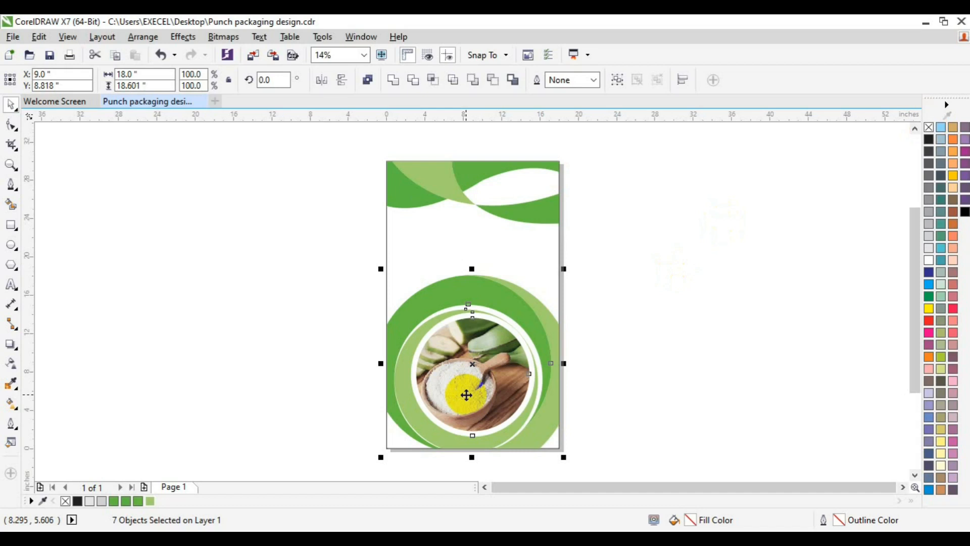
key("ctrl+g")
left_click_drag(466, 395, 310, 377)
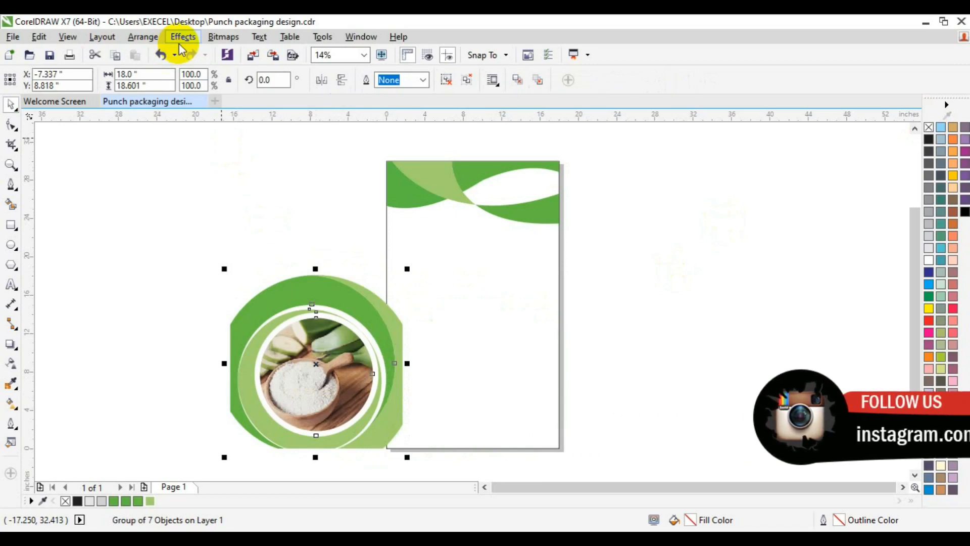
left_click(161, 55)
Step: Try a linear transparency fade at the lower edge of the grouped circles, and undo it
left_click(11, 364)
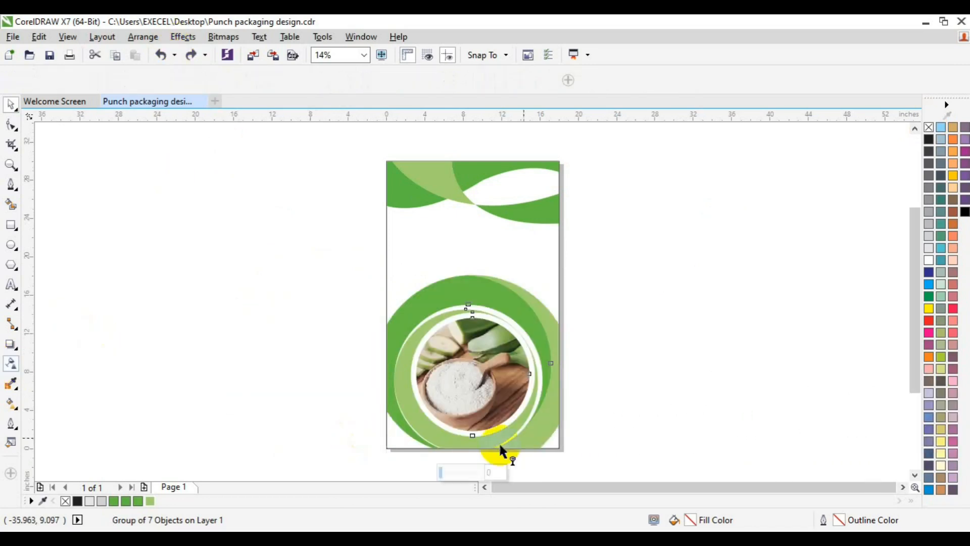
left_click_drag(479, 449, 477, 474)
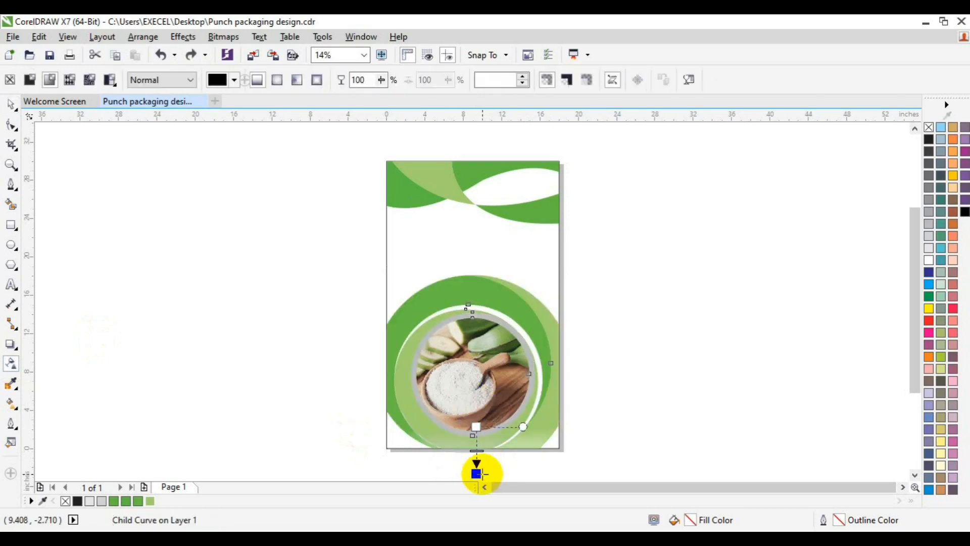
key("ctrl+z")
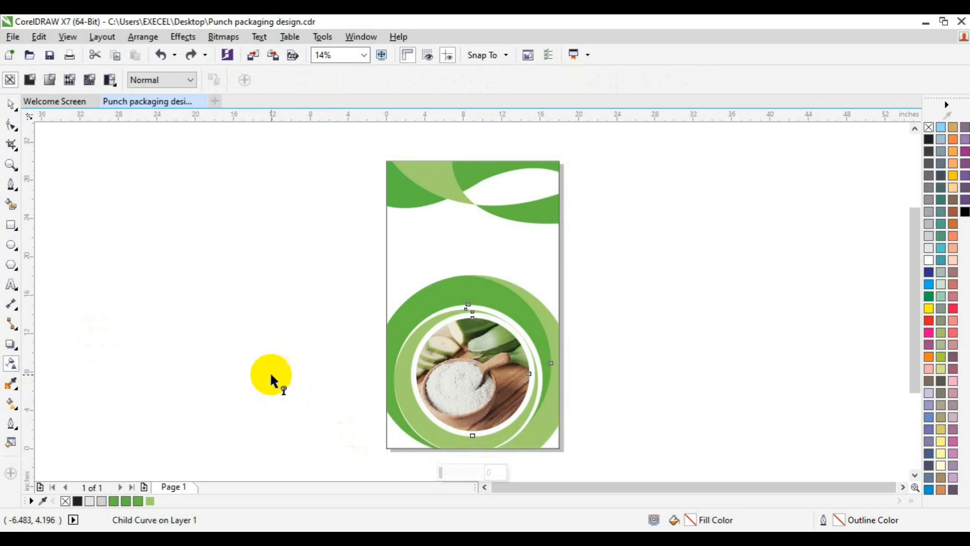
Step: Move the grouped circles and photo left of the page and PowerClip the group inside the page-sized rectangle
key("space")
left_click_drag(449, 375, 285, 370)
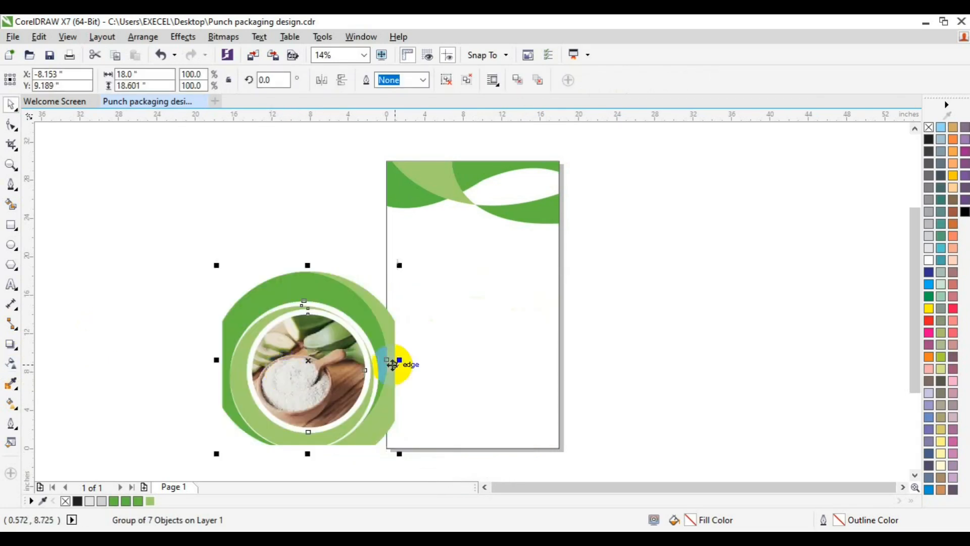
left_click(183, 37)
mouse_move(251, 219)
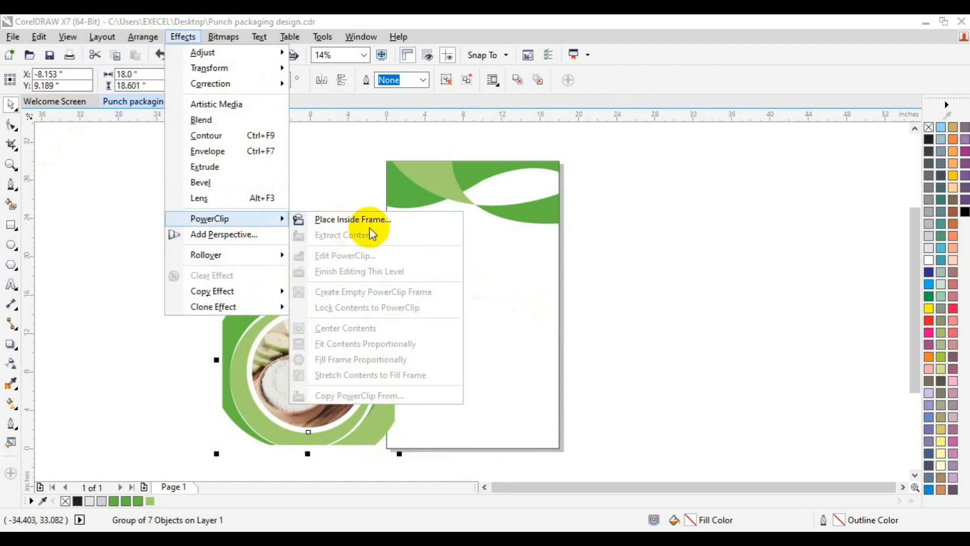
left_click(369, 224)
left_click(510, 384)
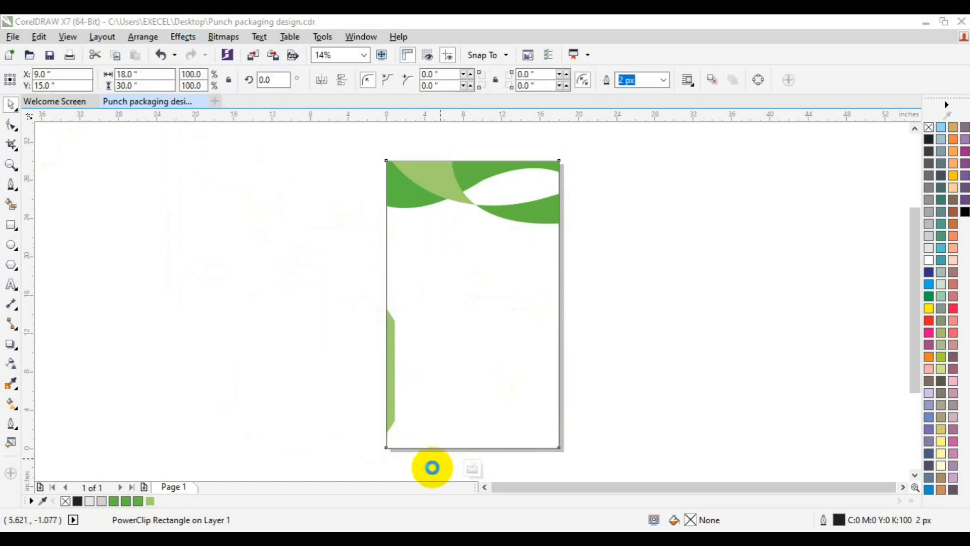
Step: Edit the PowerClip's contents and move the circle group back over the lower part of the page
left_click(434, 463)
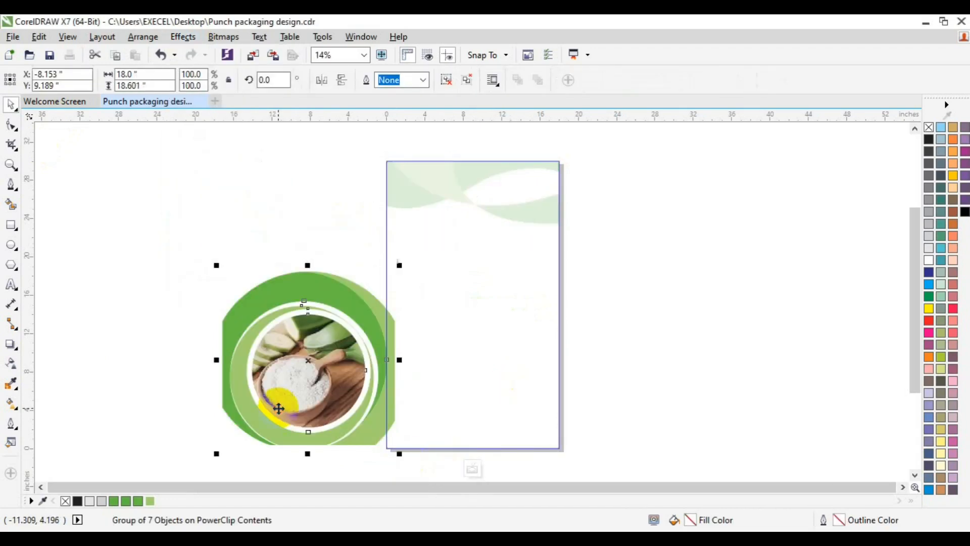
key("p")
left_click_drag(490, 379, 487, 431)
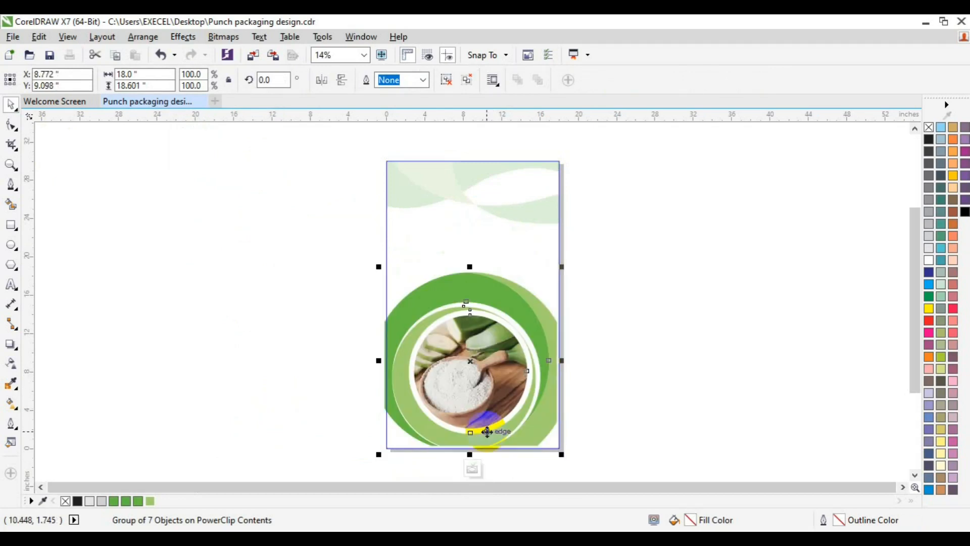
Step: Nudge the circle group right and down until it is centred across the page and meets its lower edge
key("Right")
key("Right")
key("Right")
key("Right")
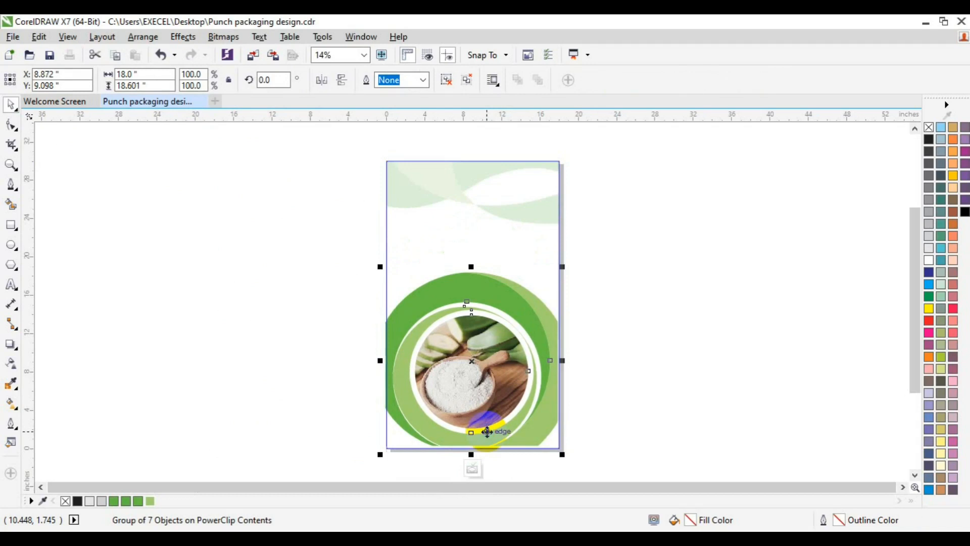
key("Right")
key("Right")
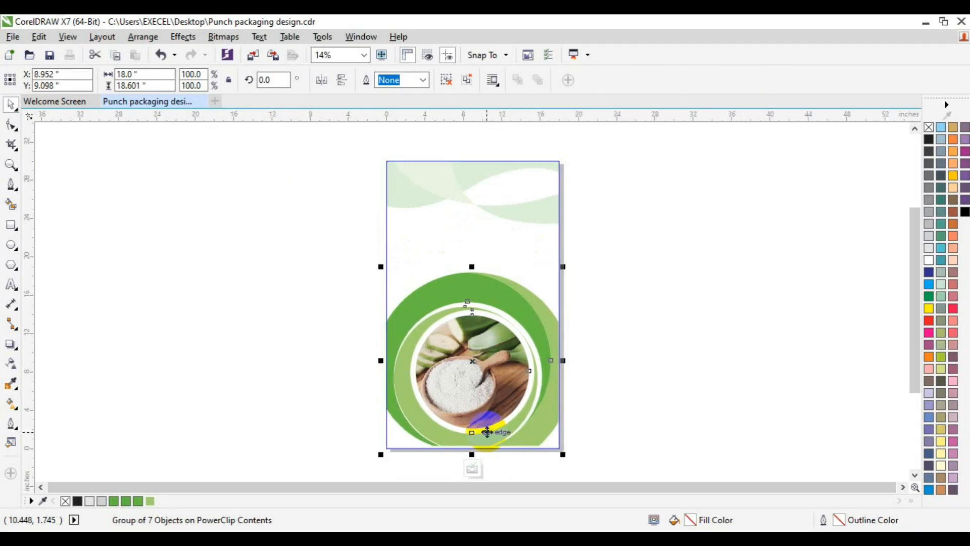
key("Down")
key("Down")
key("Down")
key("Down")
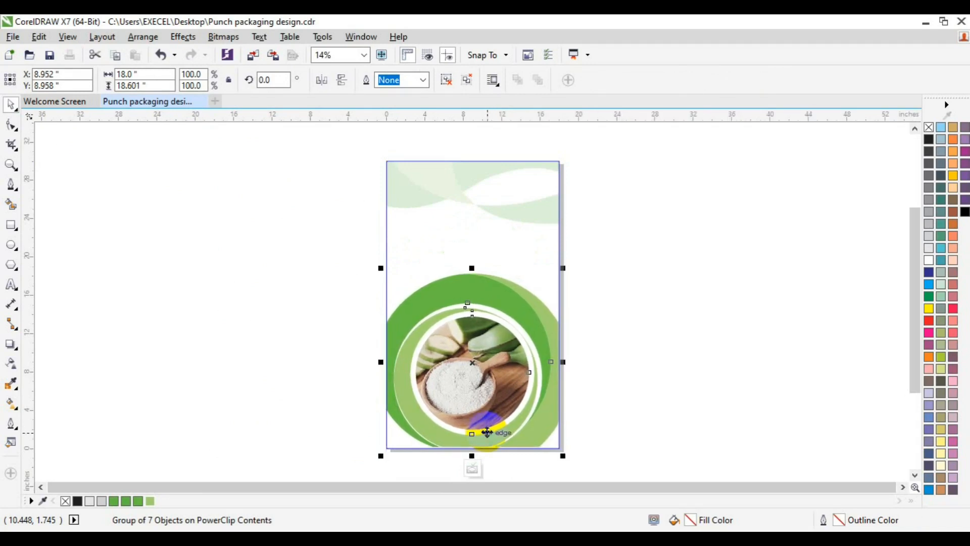
Step: Try a linear transparency from the lower edge of the circle group, and undo it
left_click(11, 363)
left_click_drag(481, 450, 482, 409)
key("ctrl+z")
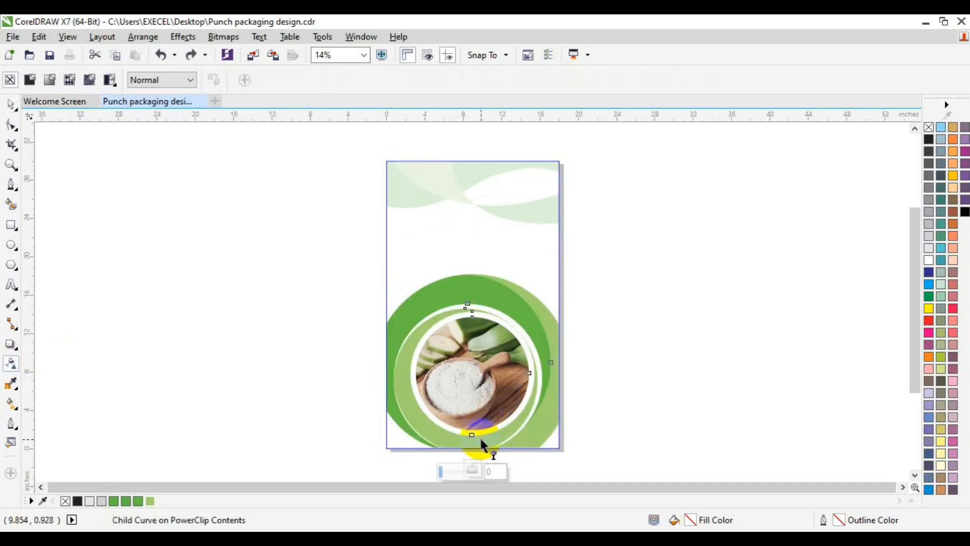
left_click(486, 481)
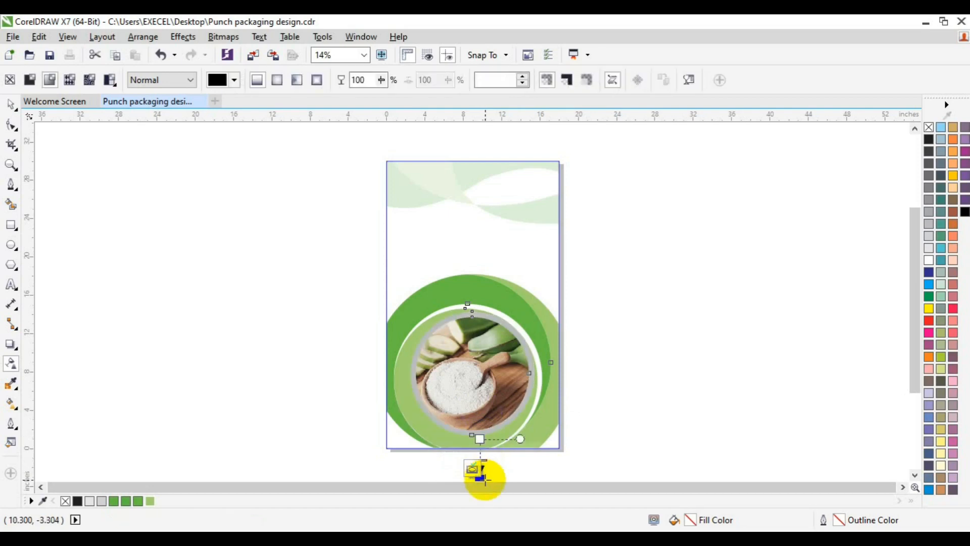
key("ctrl+z")
key("space")
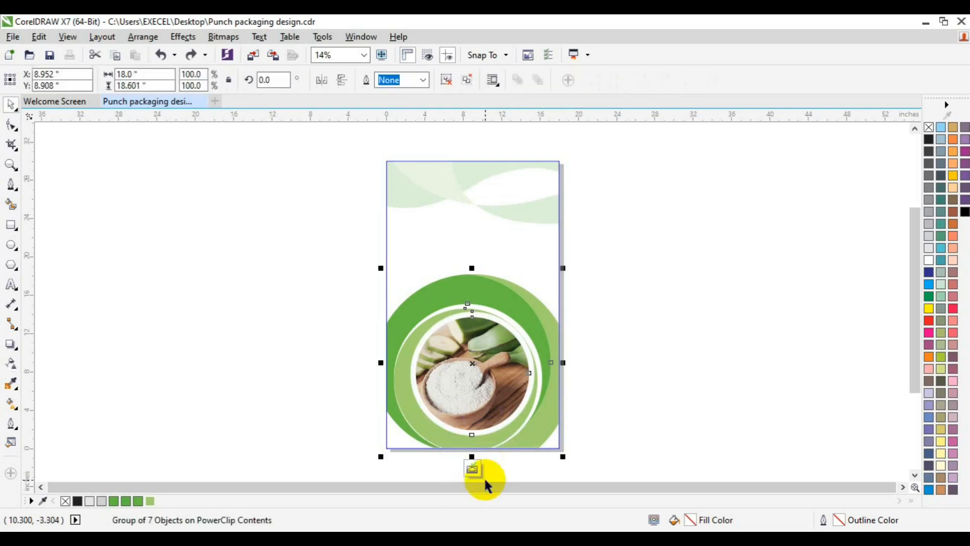
Step: Draw a rectangle about 18.8 × 16.4 inches over the circles, fill it white and remove its outline
left_click(914, 475)
left_click(915, 475)
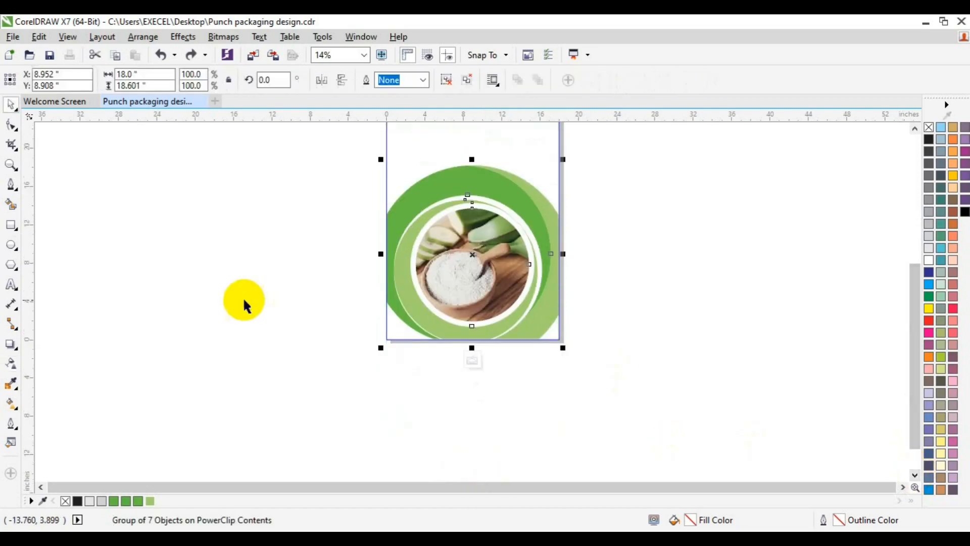
left_click(11, 225)
left_click_drag(379, 182, 560, 339)
left_click(929, 261)
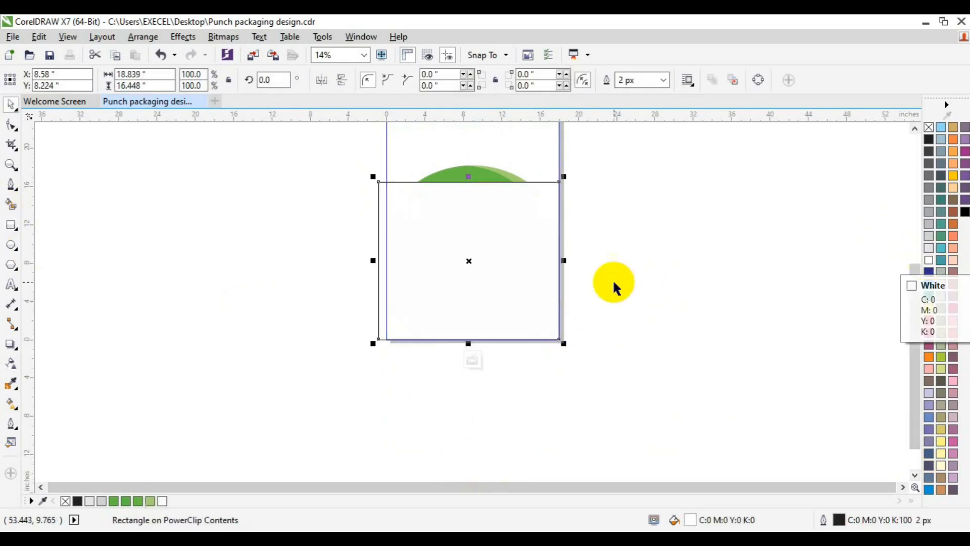
right_click(930, 130)
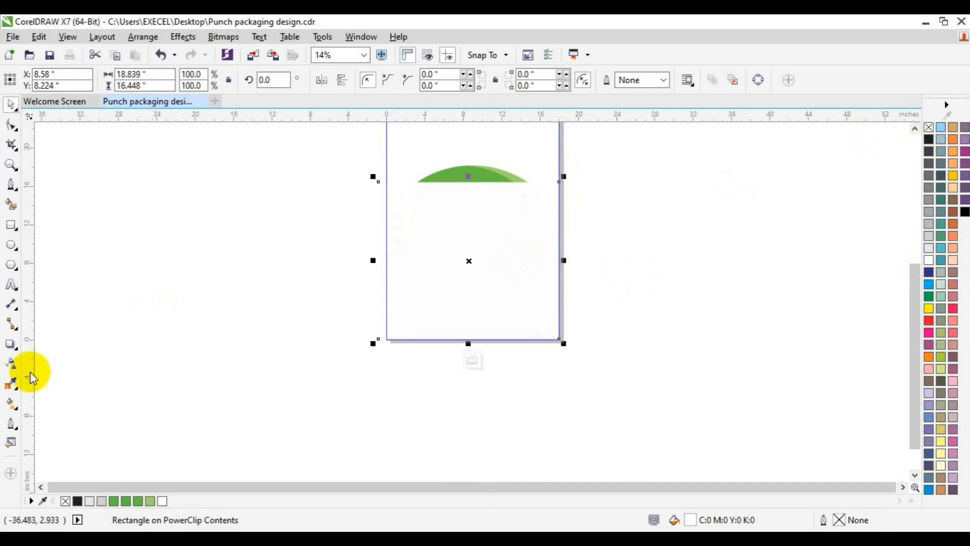
Step: Apply a 90° linear transparency to the white rectangle, solid near the page's lower edge and clear towards the top of the photo
left_click(11, 364)
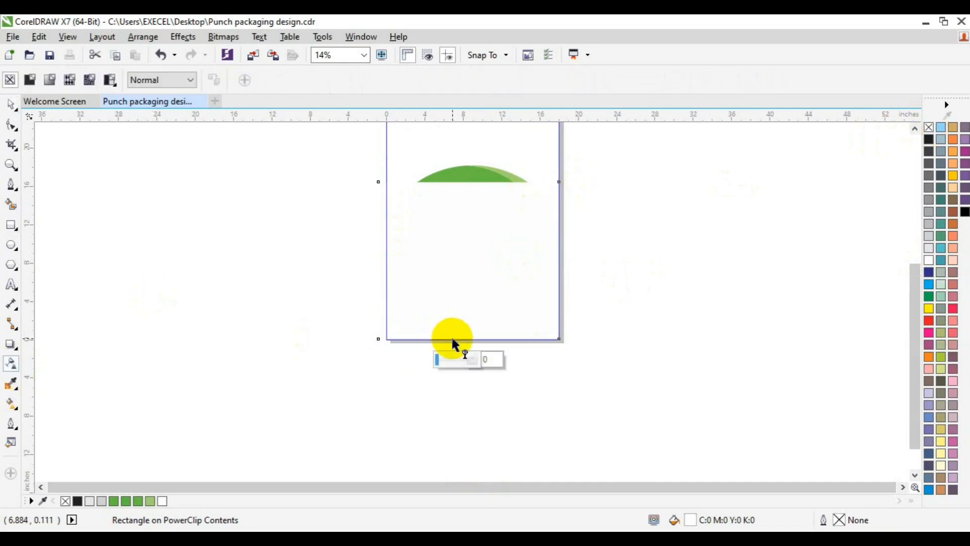
left_click_drag(452, 338, 445, 251)
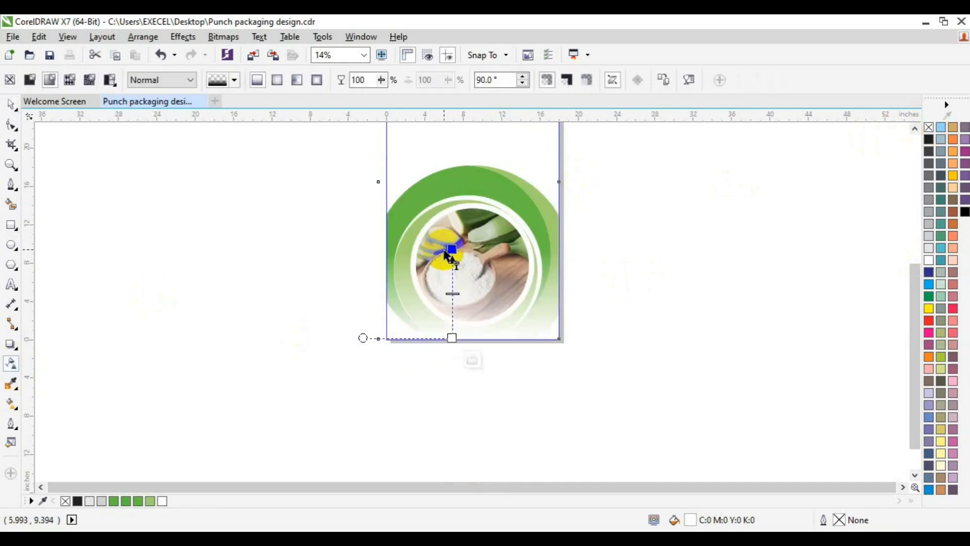
key("ctrl+z")
left_click_drag(458, 276, 458, 203)
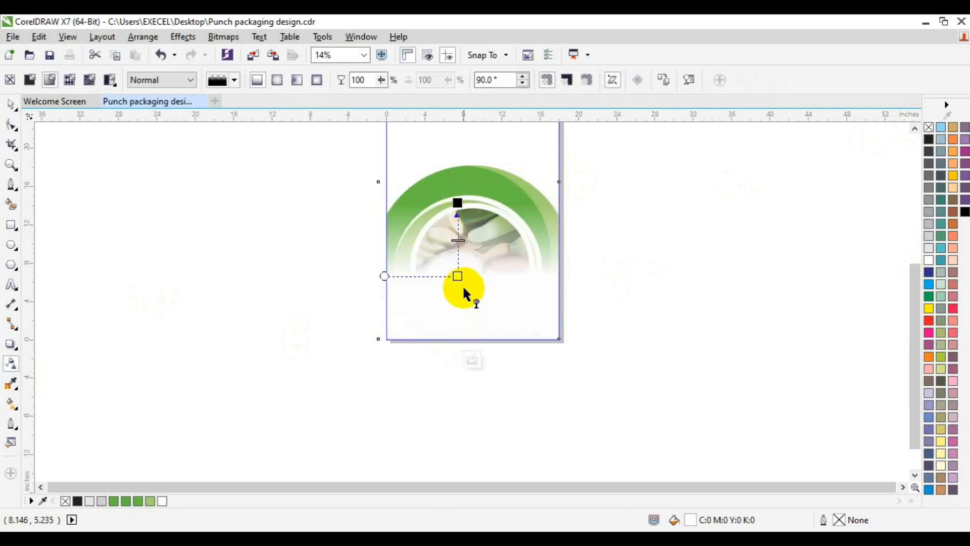
left_click_drag(459, 277, 458, 303)
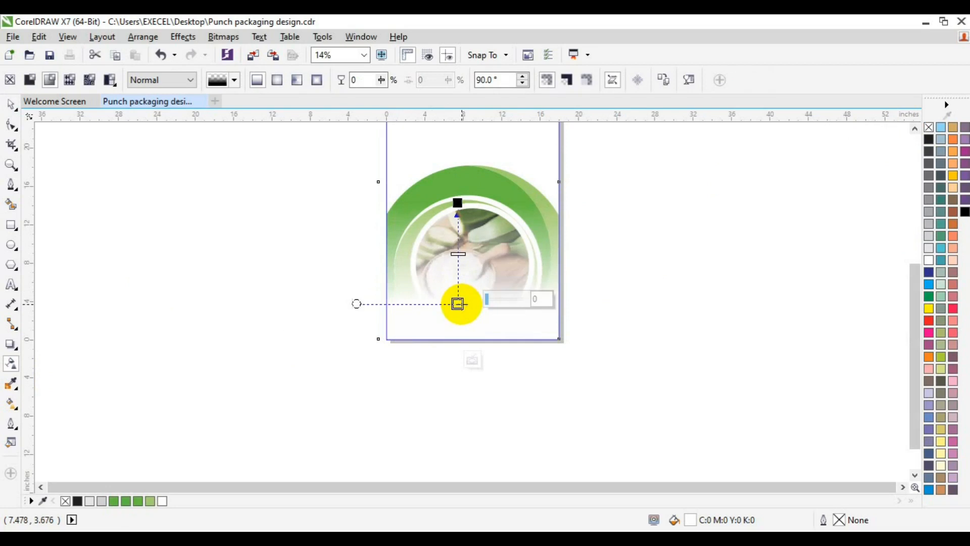
left_click(459, 311)
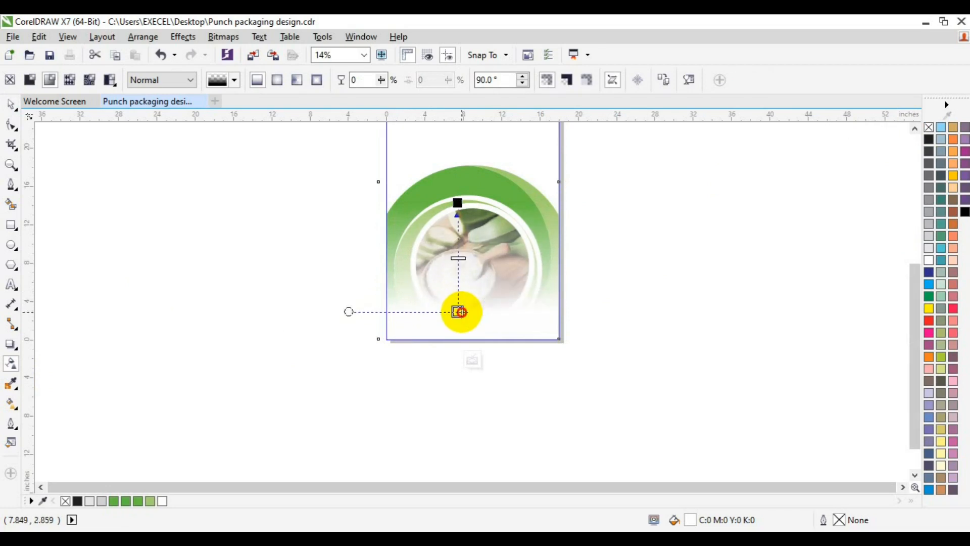
left_click_drag(462, 307, 457, 323)
Step: Finish editing the contents of the page-sized PowerClip frame
left_click(469, 360)
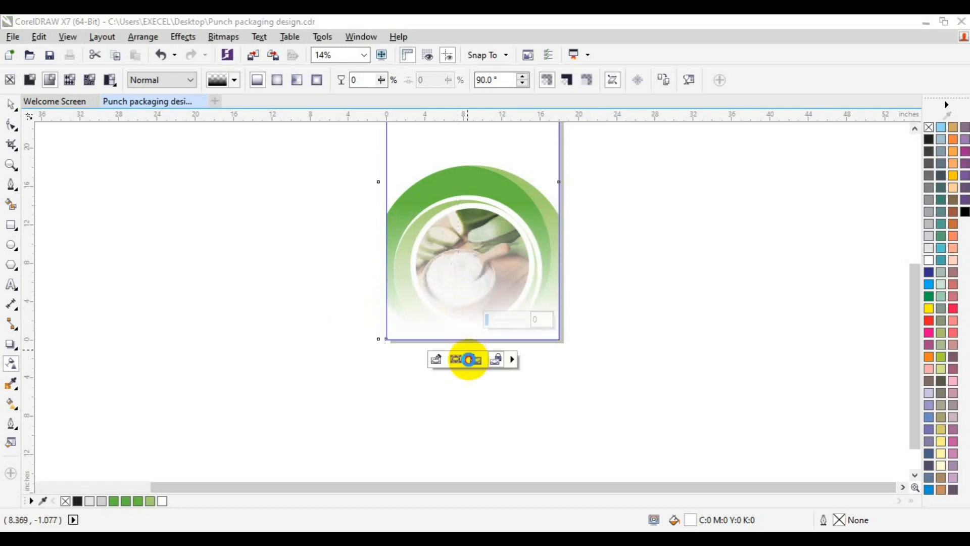
left_click(597, 384)
left_click(567, 302)
left_click(471, 360)
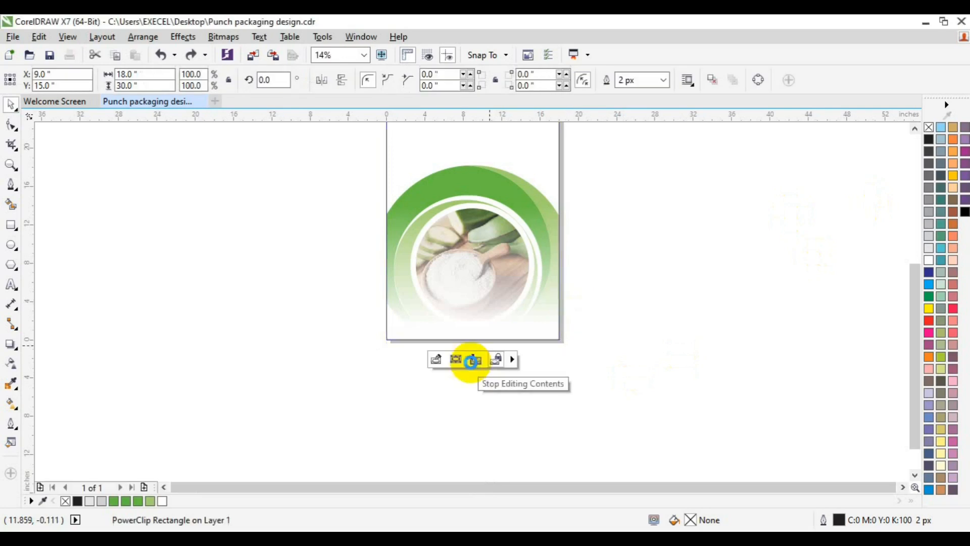
Step: Apply a 90° linear transparency to the page-sized PowerClip frame, extending its start point below the page, and deselect the frame
left_click(11, 364)
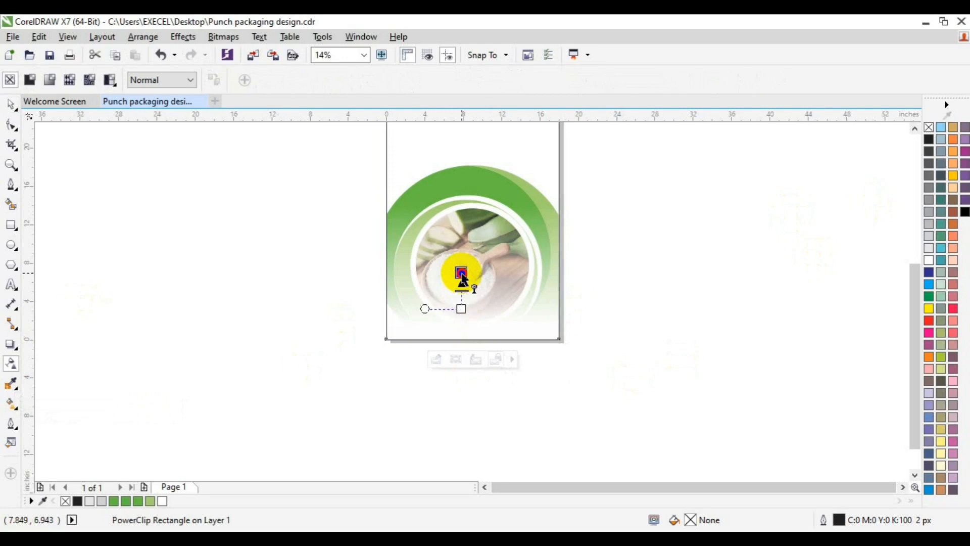
mouse_move(462, 308)
left_mouse_down()
mouse_move(462, 326)
mouse_move(498, 329)
mouse_move(462, 329)
mouse_move(461, 339)
mouse_move(460, 277)
mouse_move(461, 292)
left_mouse_up()
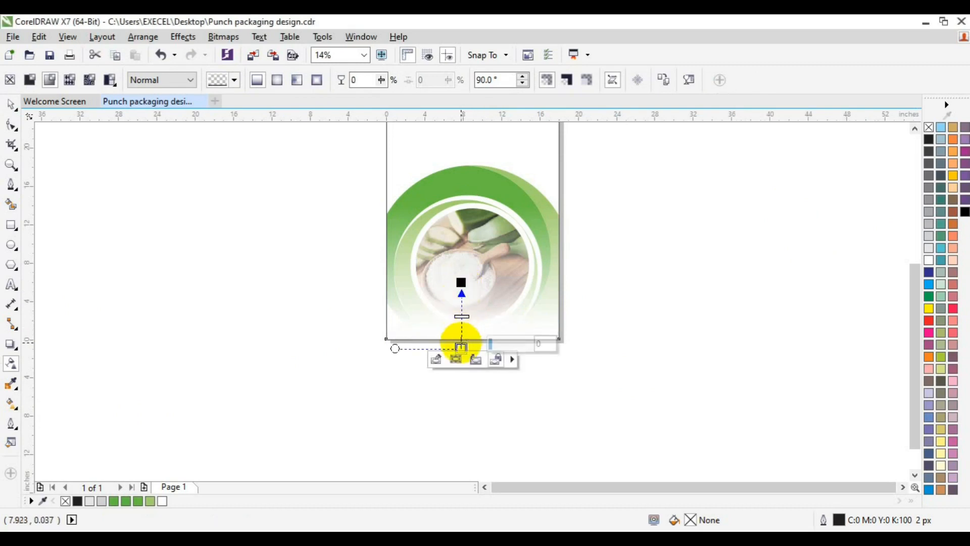
left_click_drag(461, 346, 462, 358)
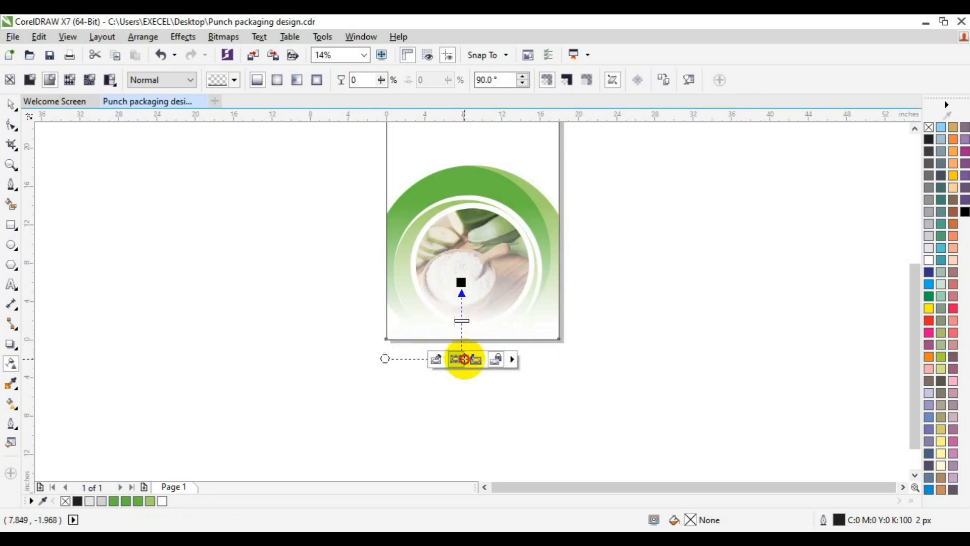
left_click(428, 388)
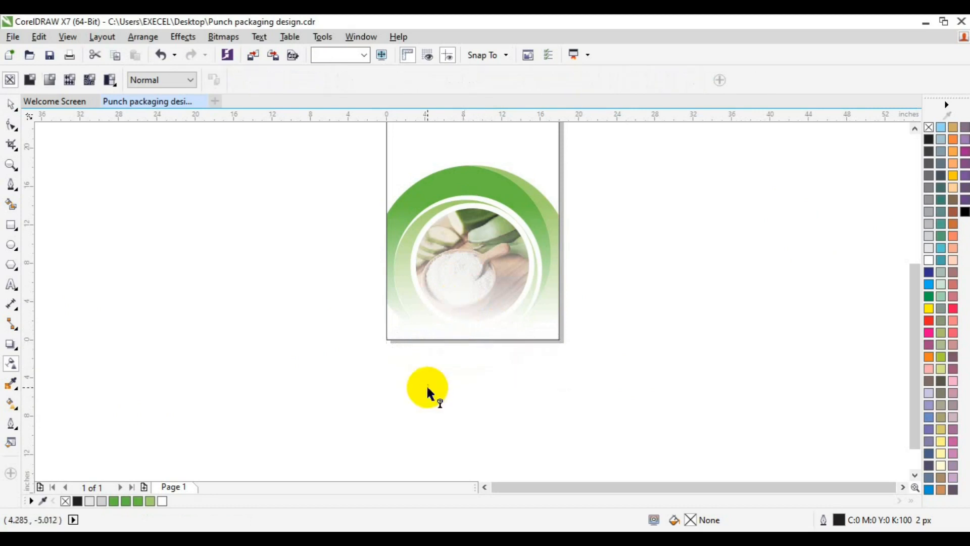
left_click(461, 322)
left_click(436, 366)
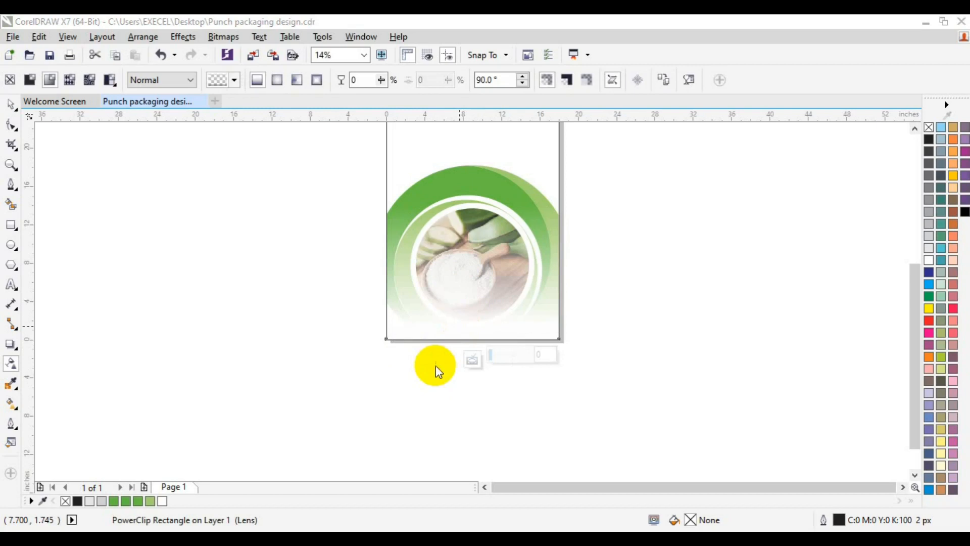
key("space")
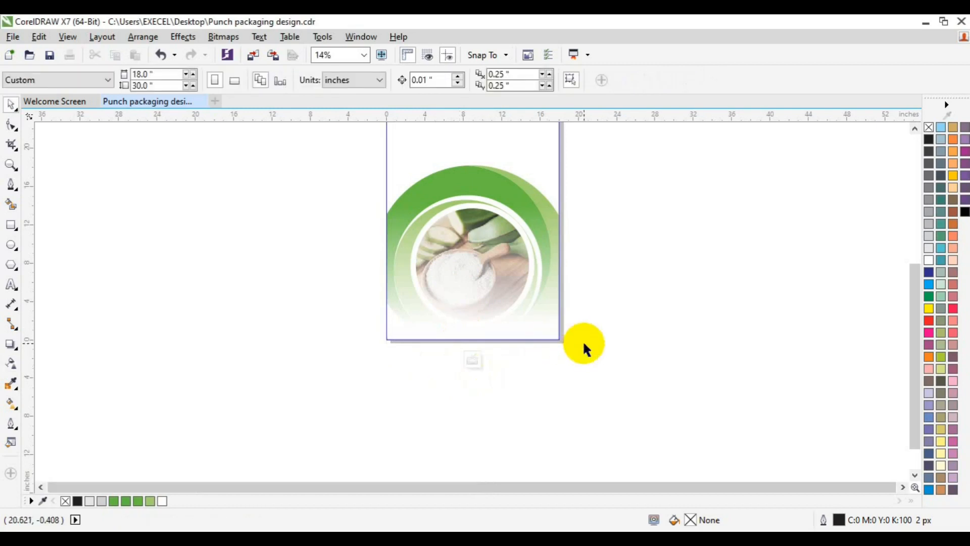
left_click(915, 128)
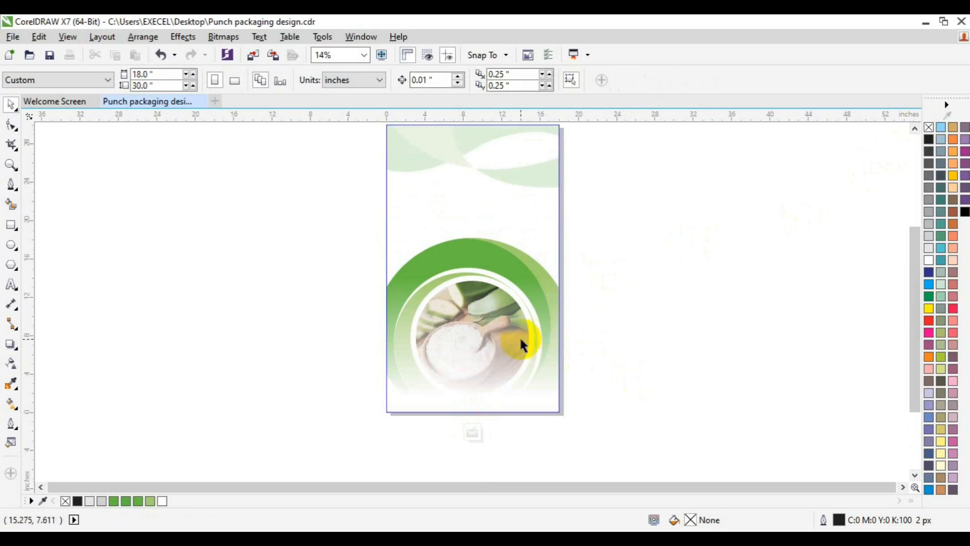
left_click(466, 346)
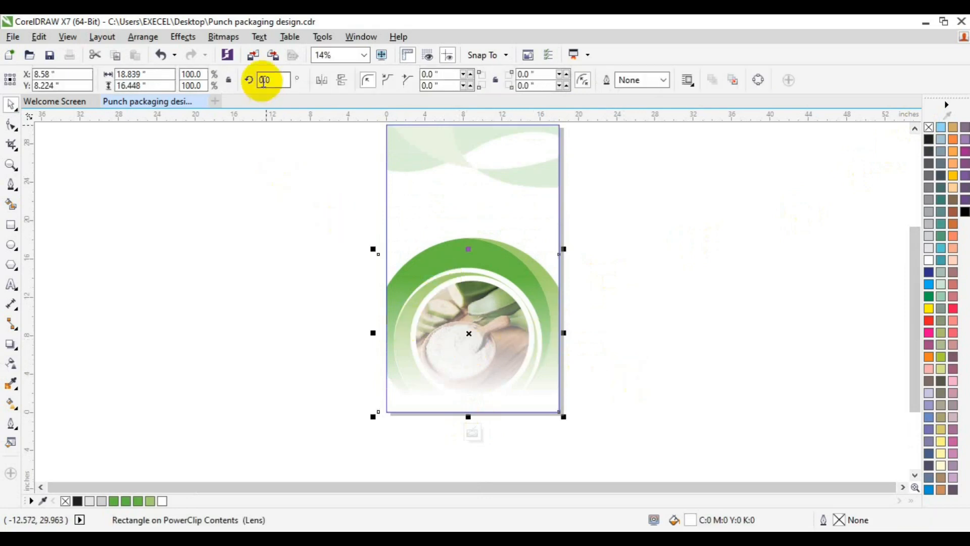
left_click(473, 432)
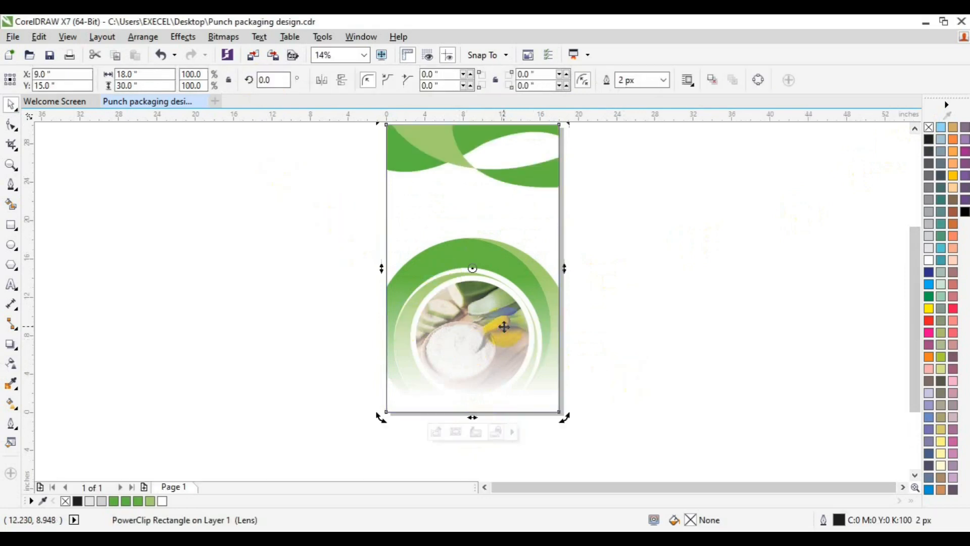
Step: Reopen the PowerClip's contents and move the white fade rectangle off the circles, left of the page
double_click(464, 369)
left_click(334, 371)
left_click(498, 353)
left_click_drag(499, 352, 319, 355)
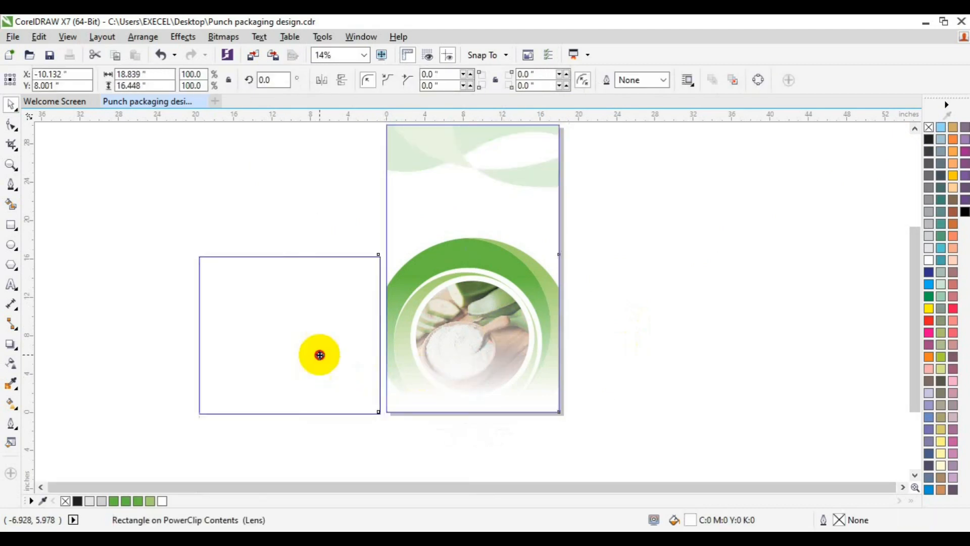
Step: Move the flour photo out to the right of the page and place the white fade rectangle back over the rings
left_click(461, 349)
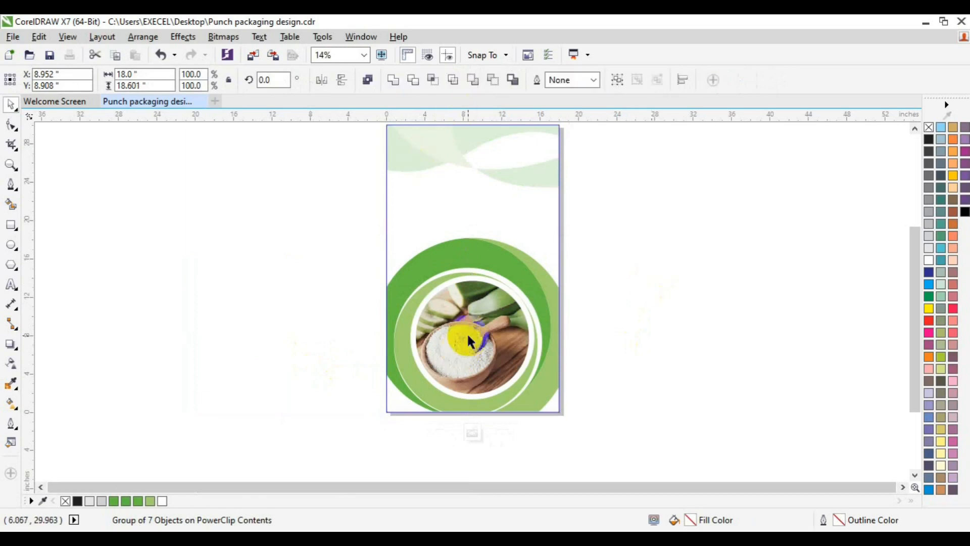
left_click(470, 336, "ctrl")
left_click_drag(470, 336, 632, 335)
left_click(245, 355)
left_click_drag(245, 355, 436, 351)
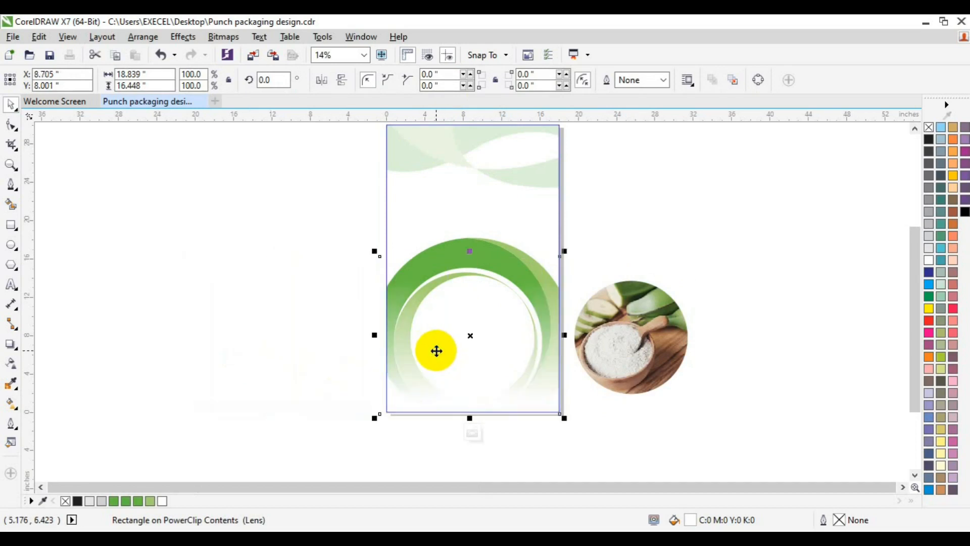
Step: Move the flour photo into the centre of the rings and bring it forward one level
left_click(625, 347)
left_click_drag(626, 349, 475, 357)
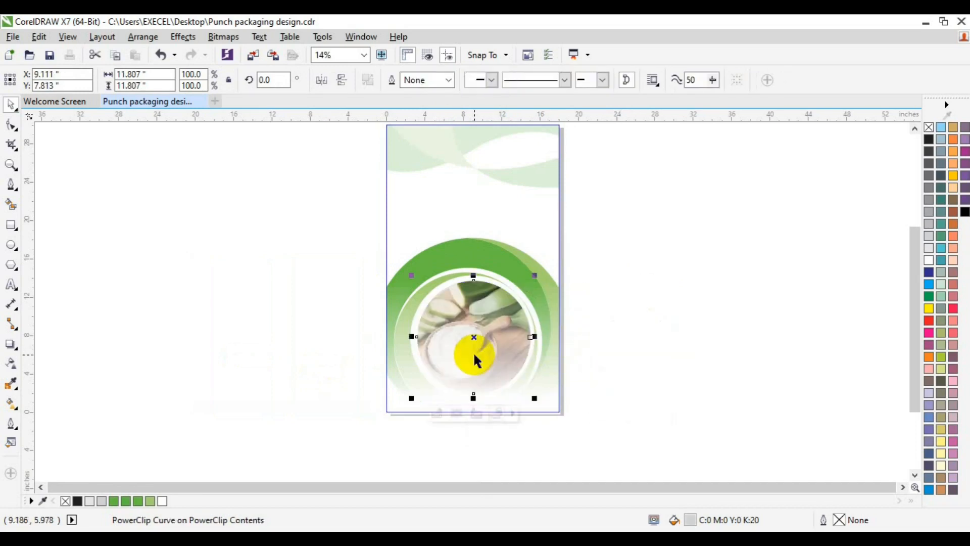
right_click(474, 336)
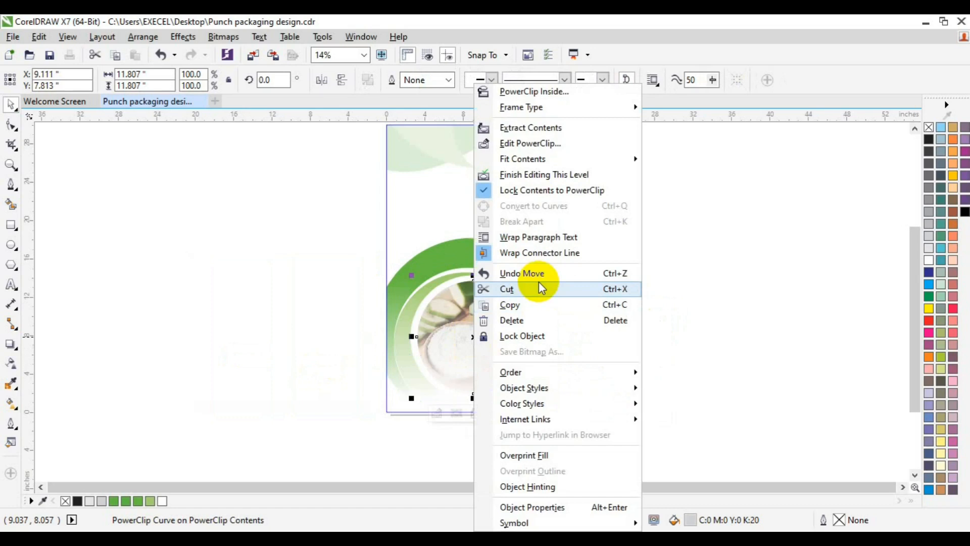
mouse_move(537, 373)
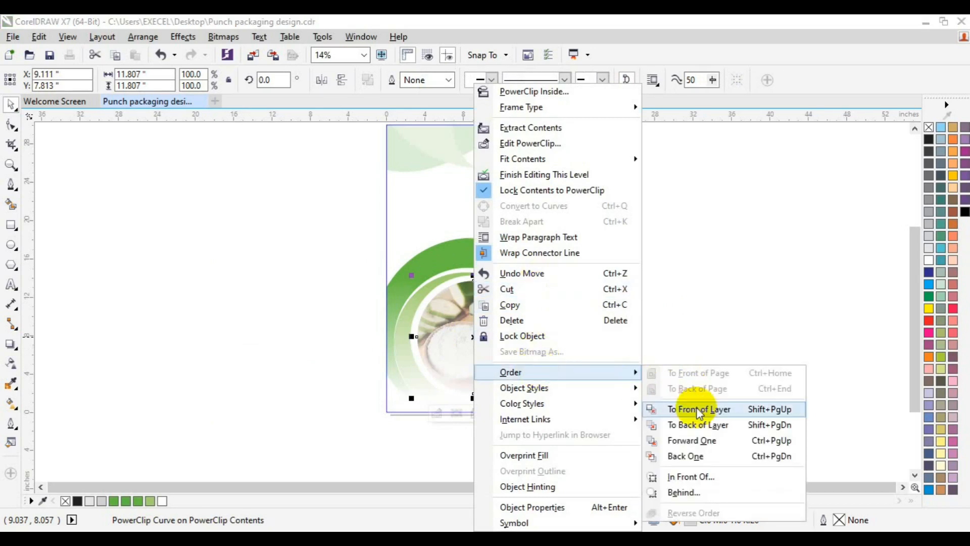
left_click(698, 439)
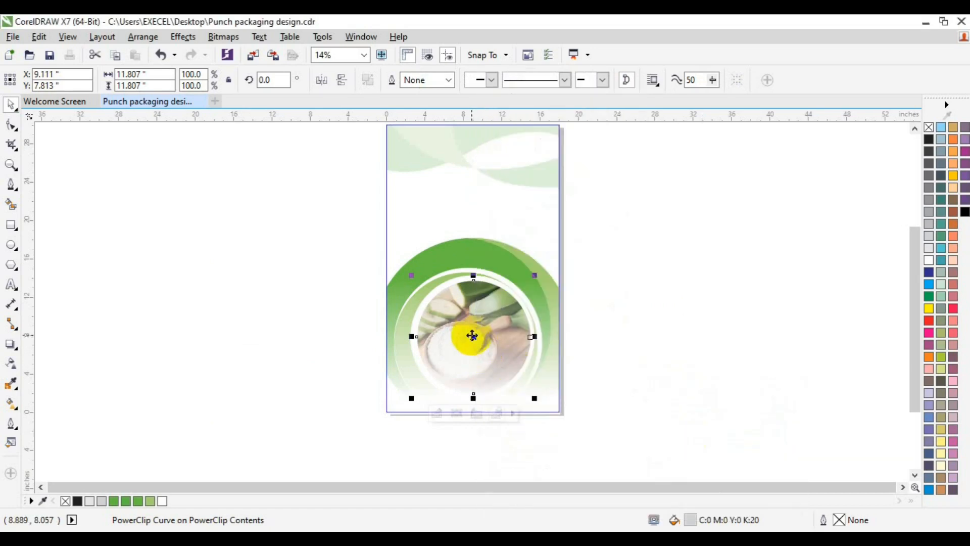
Step: Move the flour photo up over the top of the rings and bring it to the front of the layer
left_click_drag(472, 336, 483, 267)
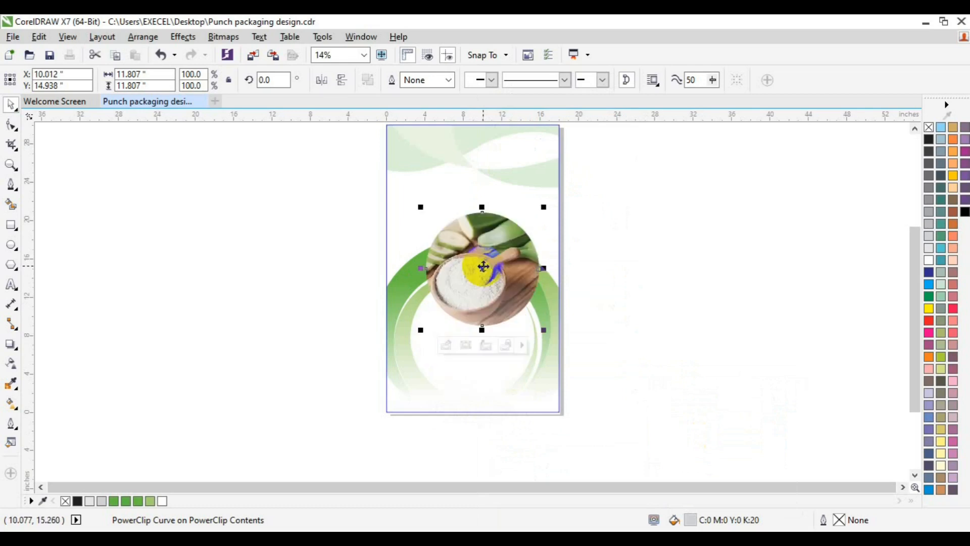
right_click(484, 266)
mouse_move(537, 376)
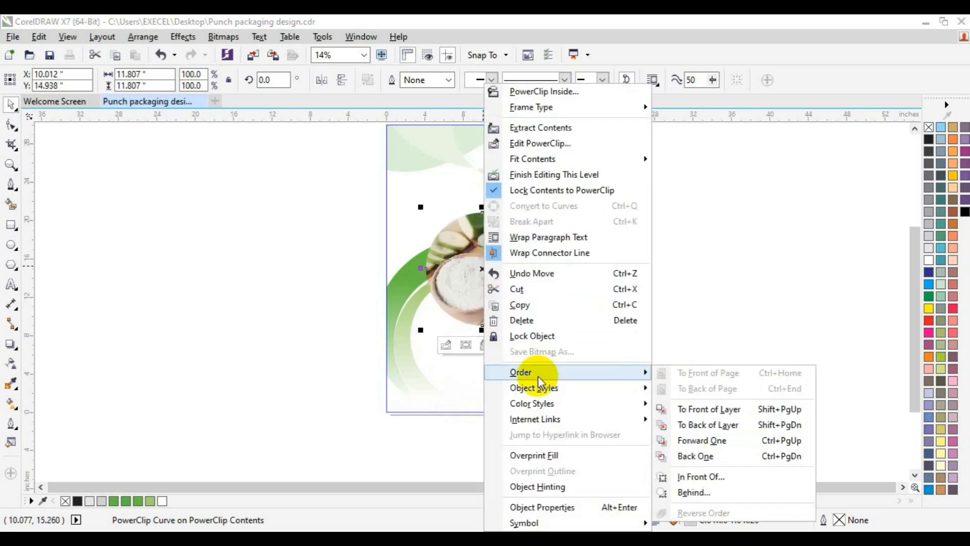
left_click(730, 409)
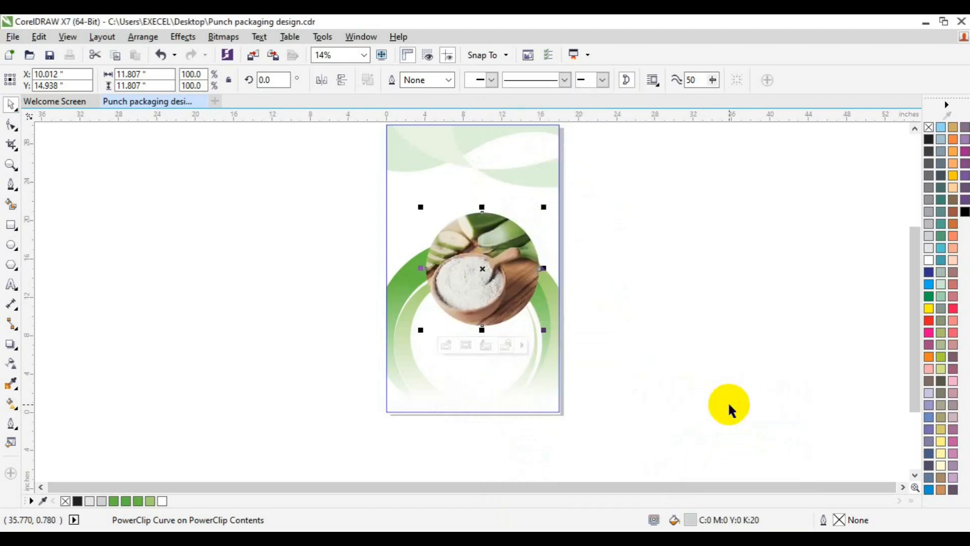
Step: Place the flour photo inside the white circle at the centre of the rings
double_click(479, 273)
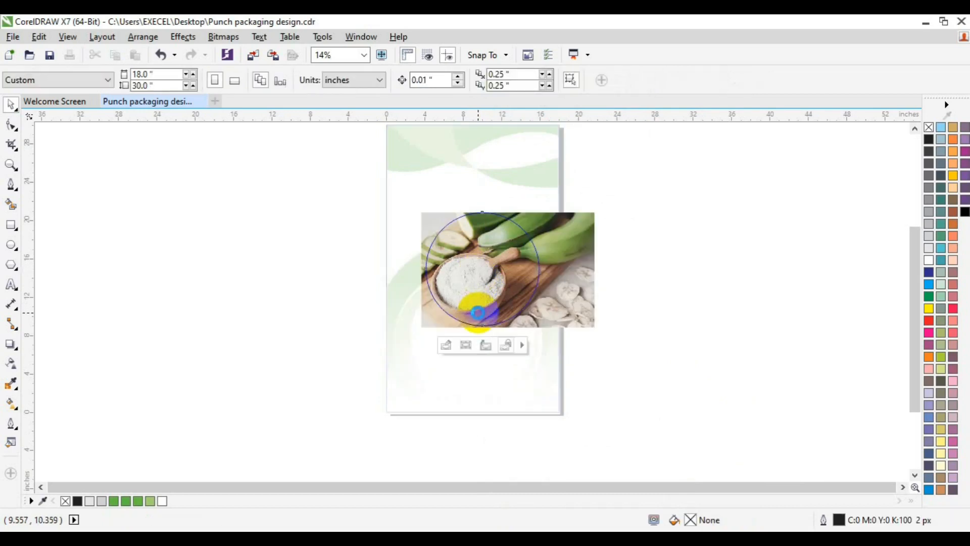
key("ctrl+z")
left_click_drag(486, 281, 476, 348)
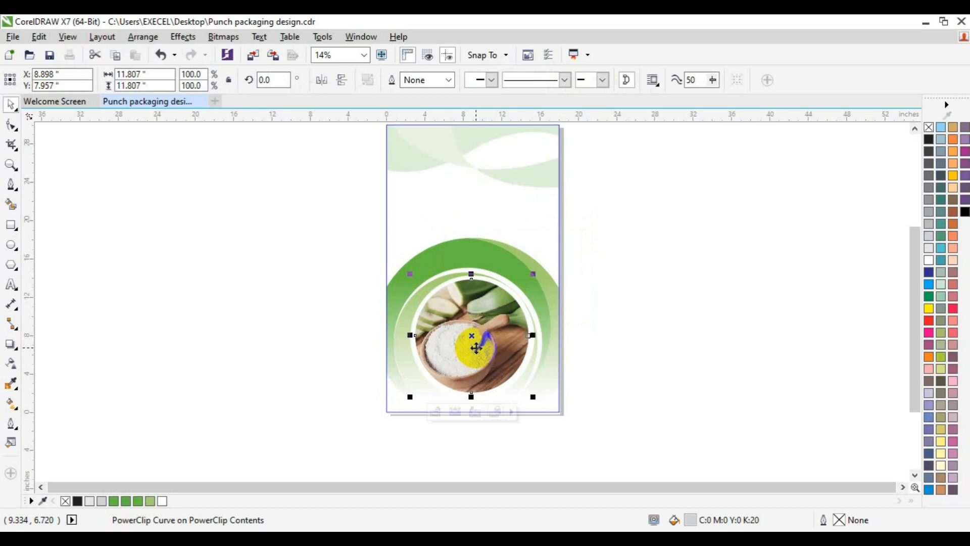
key("Down")
Step: Open the circular frame's contents to check the flour photo's crop, and finish editing that frame
left_click(435, 410)
left_click(554, 380)
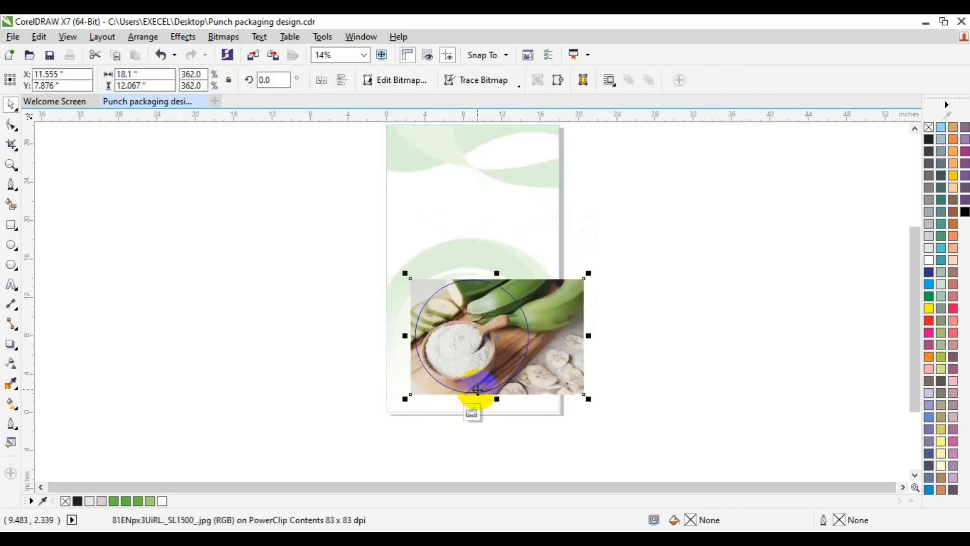
left_click(495, 411)
left_click(663, 330)
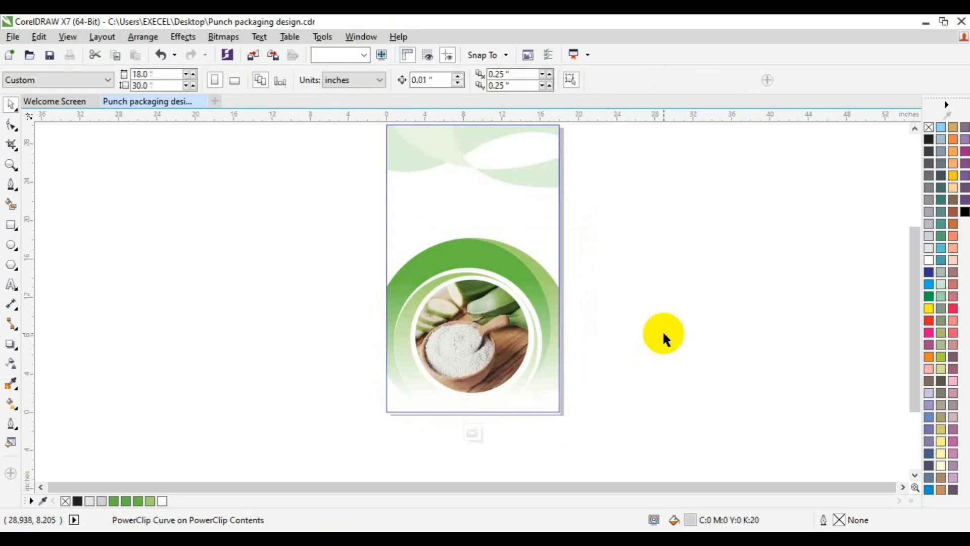
Step: Finish editing the contents of the page-sized PowerClip frame and deselect it
left_click(915, 127)
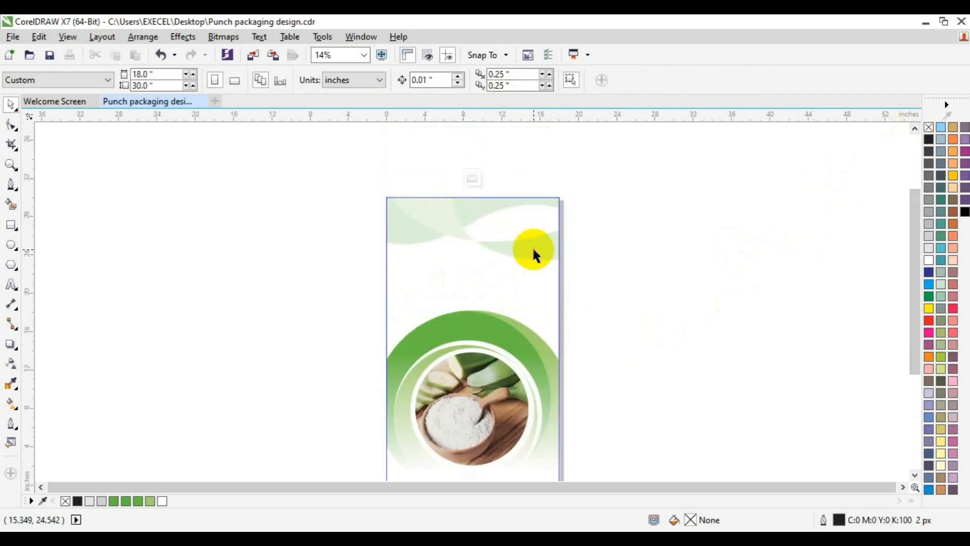
left_click(475, 178)
left_click(667, 331)
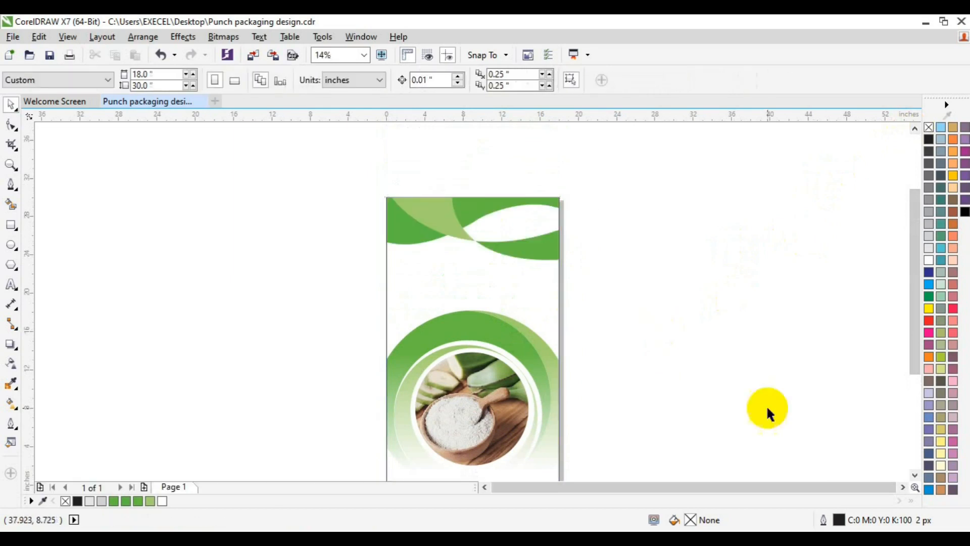
left_click(915, 475)
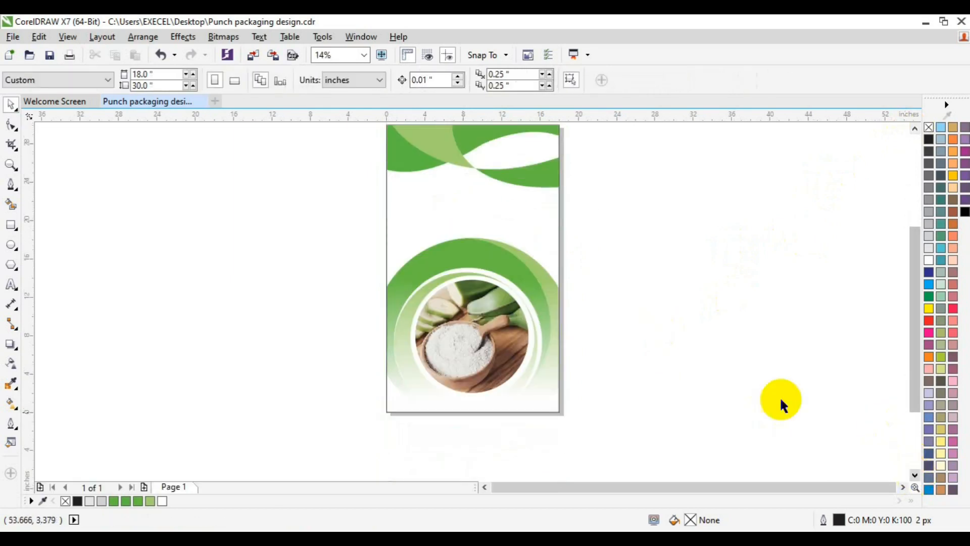
Step: Add the artistic text "NET WEIGHT 100g" beside the page's lower left and set its font to AvantGarde Md BT (Normal)
left_click(911, 131)
left_click(12, 164)
left_click(56, 161)
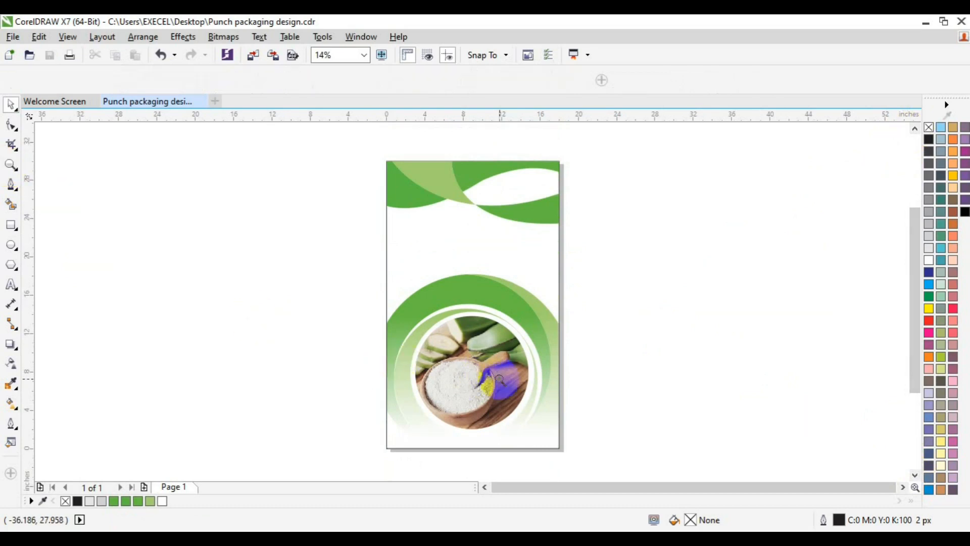
left_click(498, 377)
left_click(12, 286)
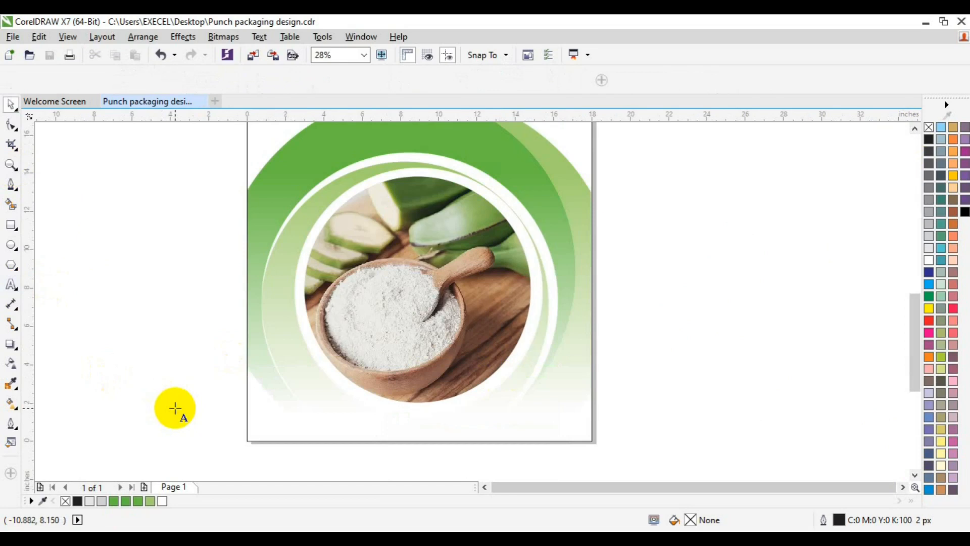
left_click(174, 407)
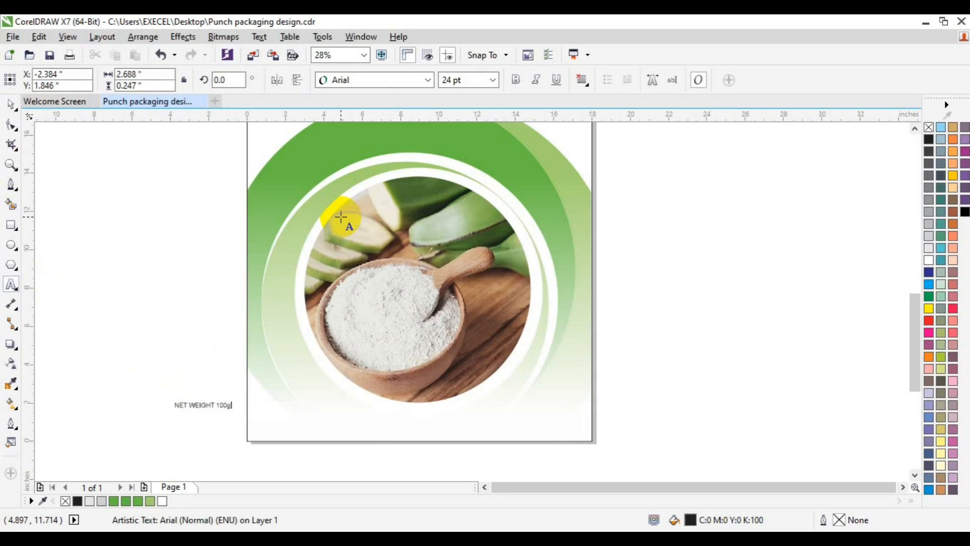
left_click(429, 80)
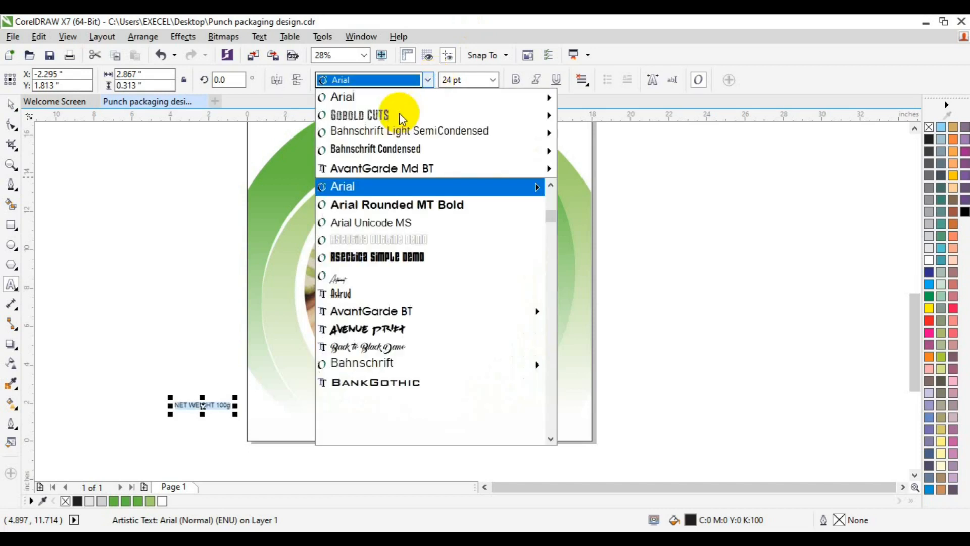
mouse_move(403, 168)
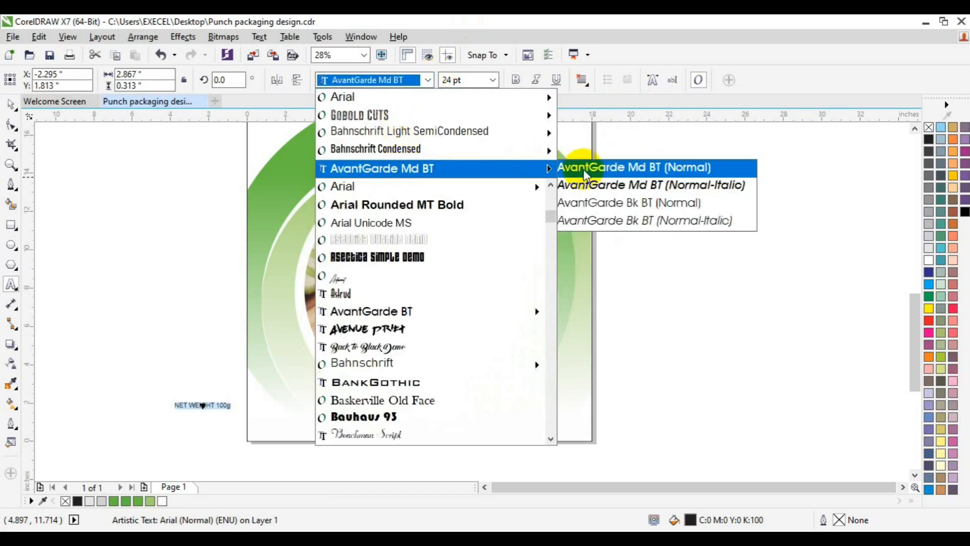
left_click(583, 164)
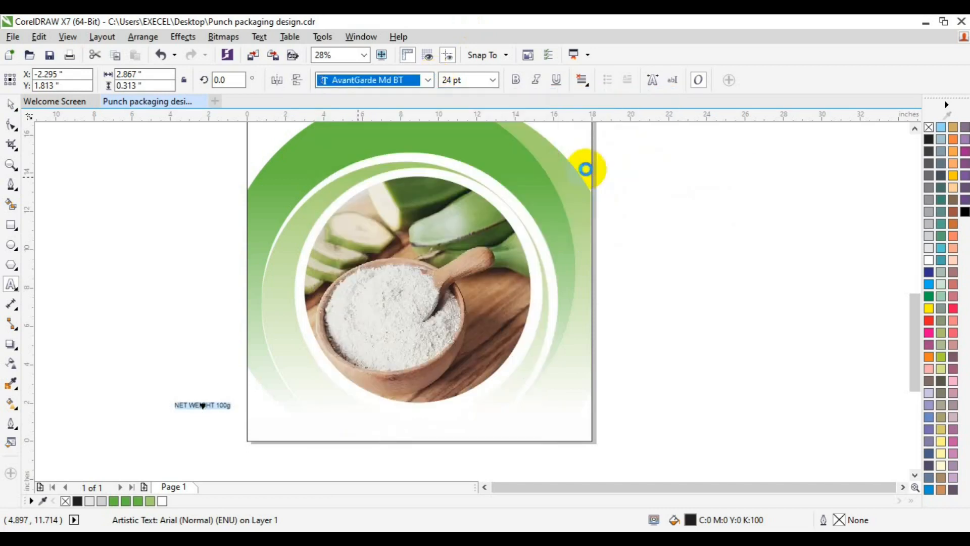
Step: Move the net weight text below the flour photo and set its size to 48 pt
left_click(11, 106)
left_click_drag(198, 405, 369, 417)
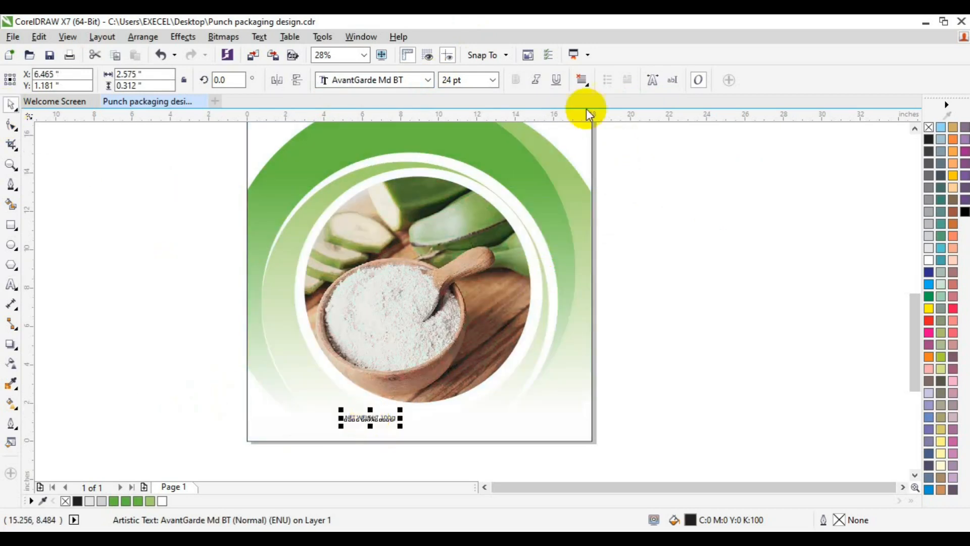
left_click(497, 80)
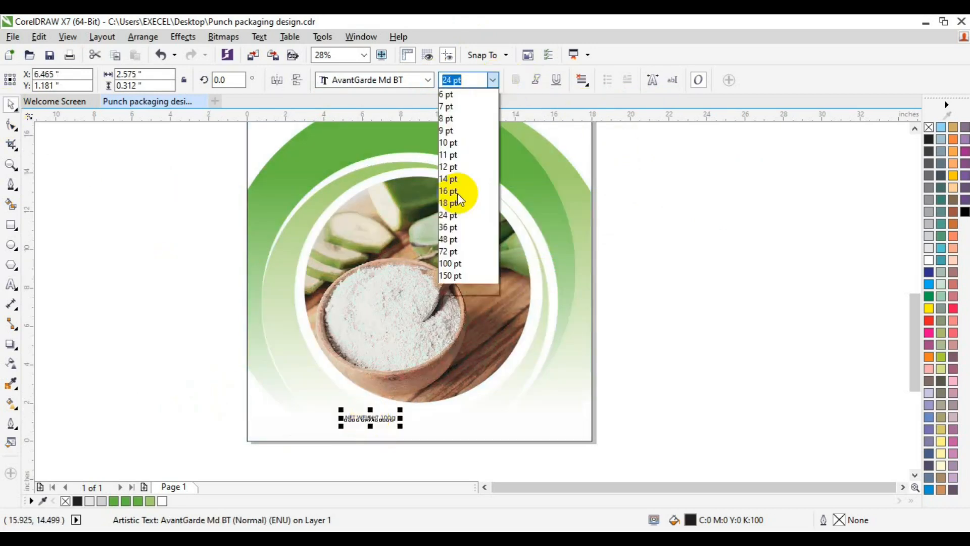
left_click(466, 238)
Step: Centre the net weight text horizontally on the page-sized frame and clear the selection
left_click(580, 389, "shift")
key("c")
left_click(747, 400)
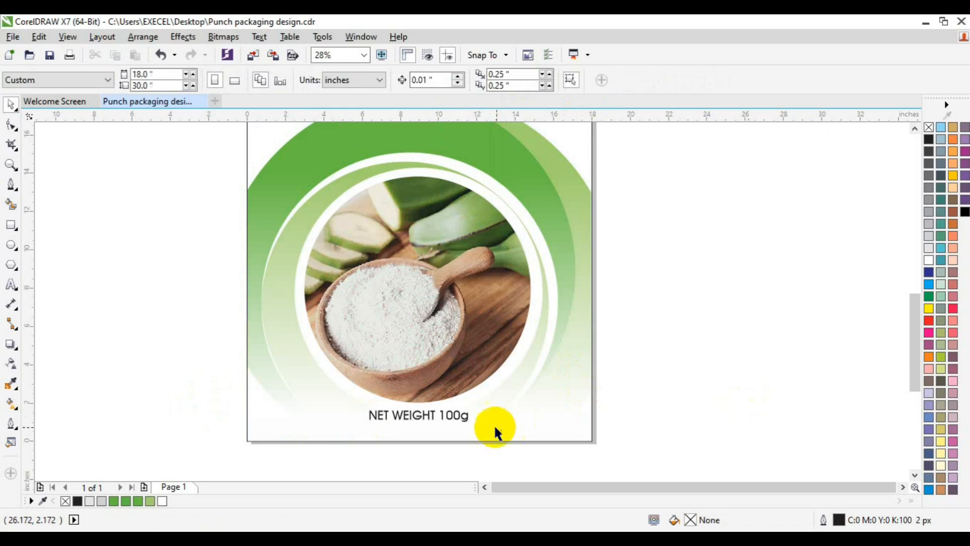
Step: Shift the net weight text slightly down, fill it with black and deselect it
left_click(449, 418)
left_click_drag(452, 416, 452, 418)
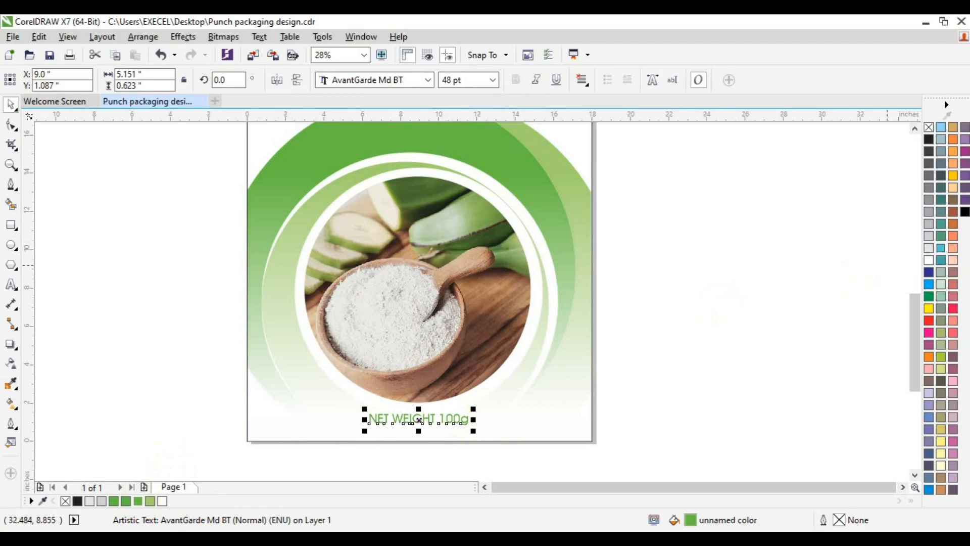
left_click(964, 214)
left_click(822, 250)
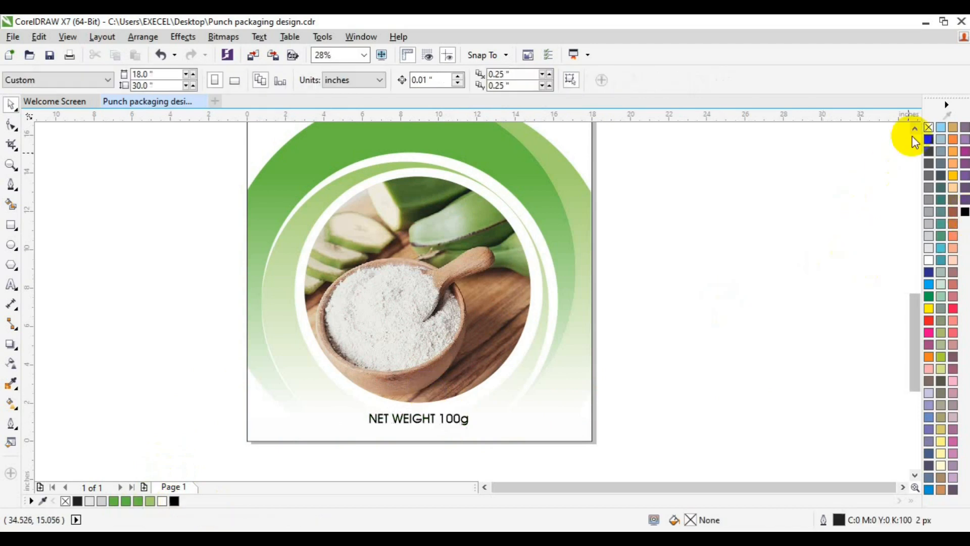
Step: Add the artistic text "Baobao" left of the page's upper part and set its font to Gobold CUTS
left_click(915, 129)
left_click(915, 129)
left_click_drag(914, 293, 880, 236)
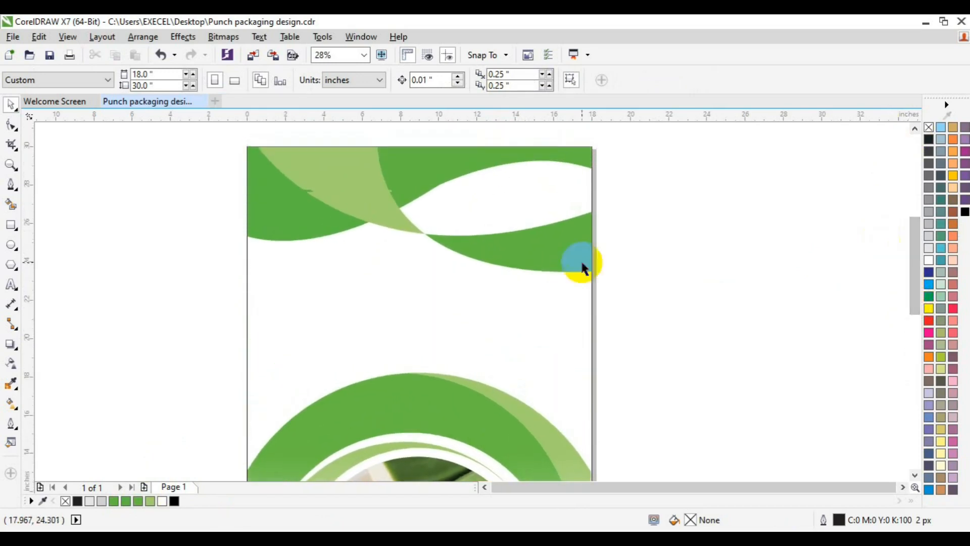
left_click(13, 285)
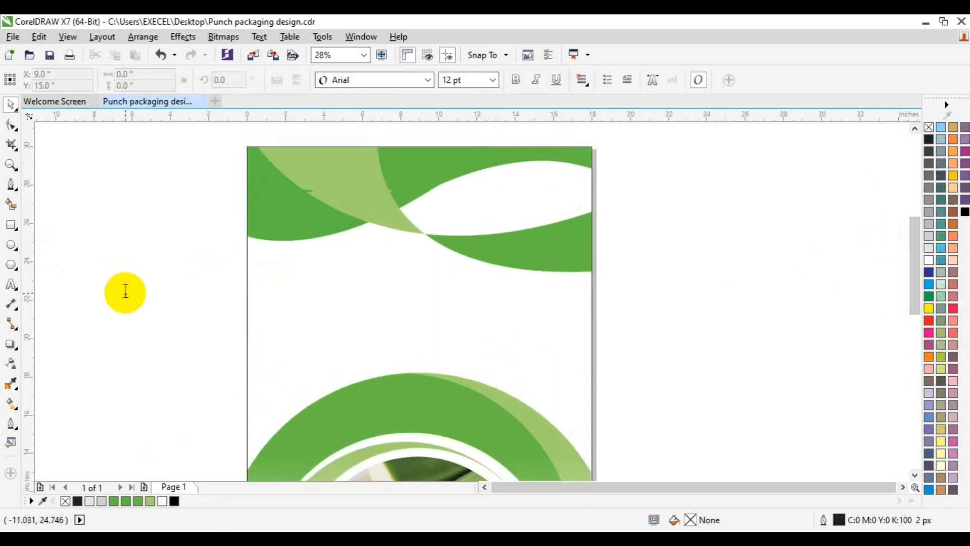
left_click(126, 292)
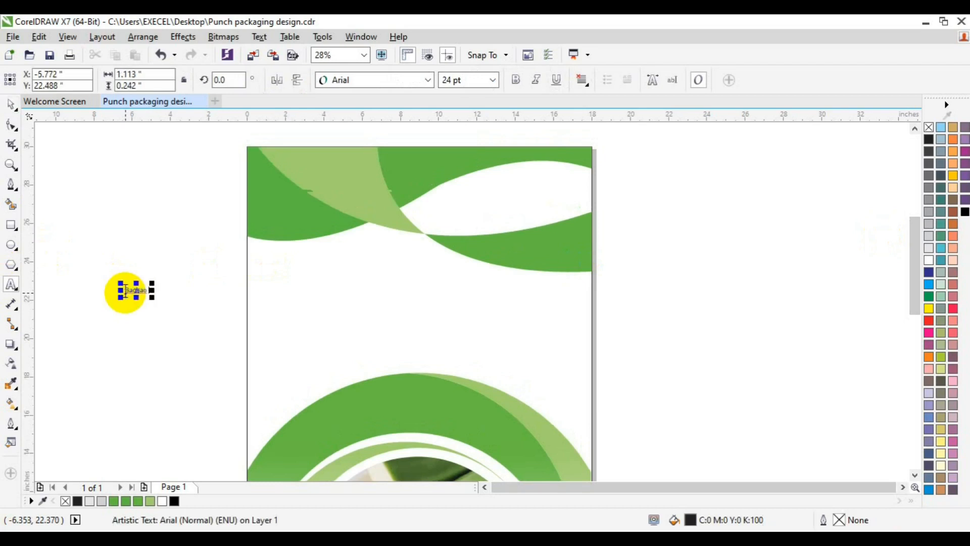
left_click(429, 81)
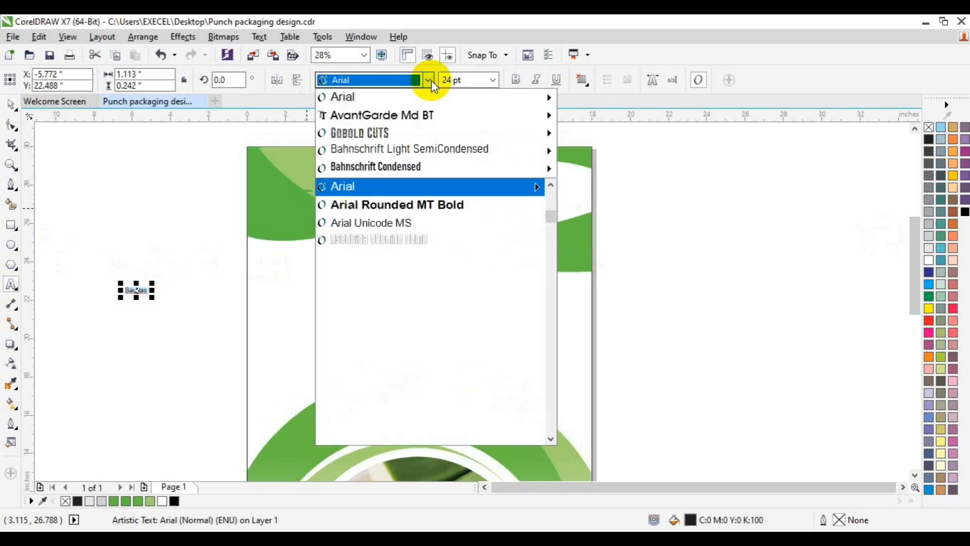
left_click(394, 135)
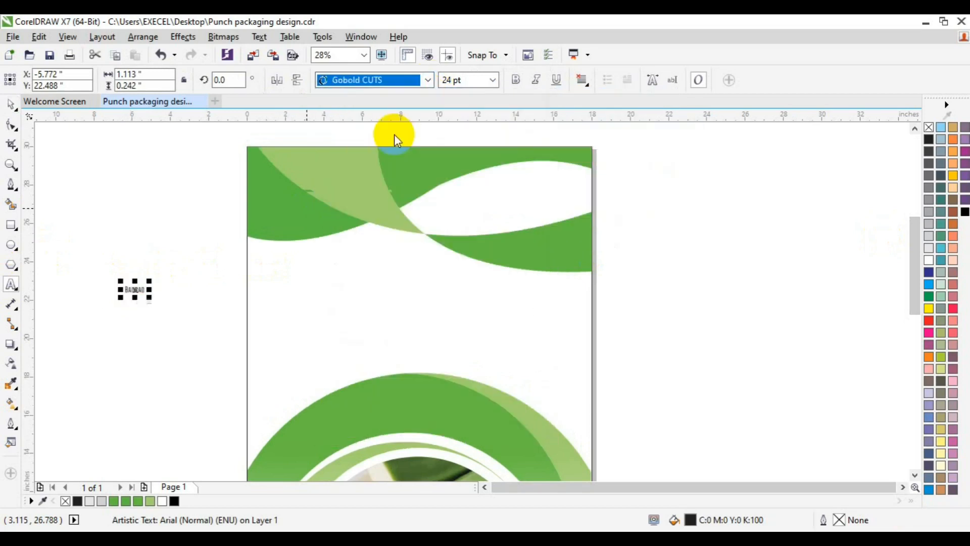
Step: Set the Baobao text to 150 pt and move it onto the white area between the green bands and the rings
left_click(490, 83)
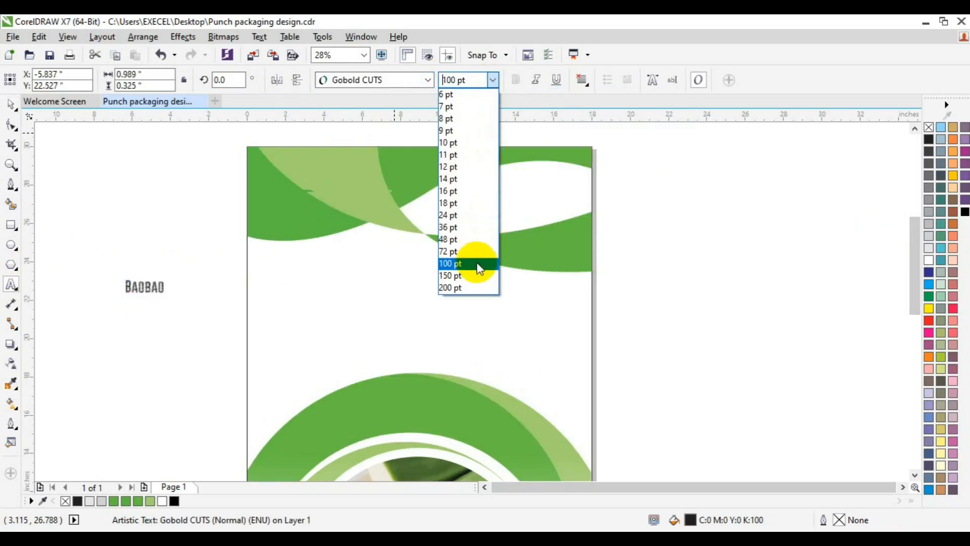
left_click(476, 276)
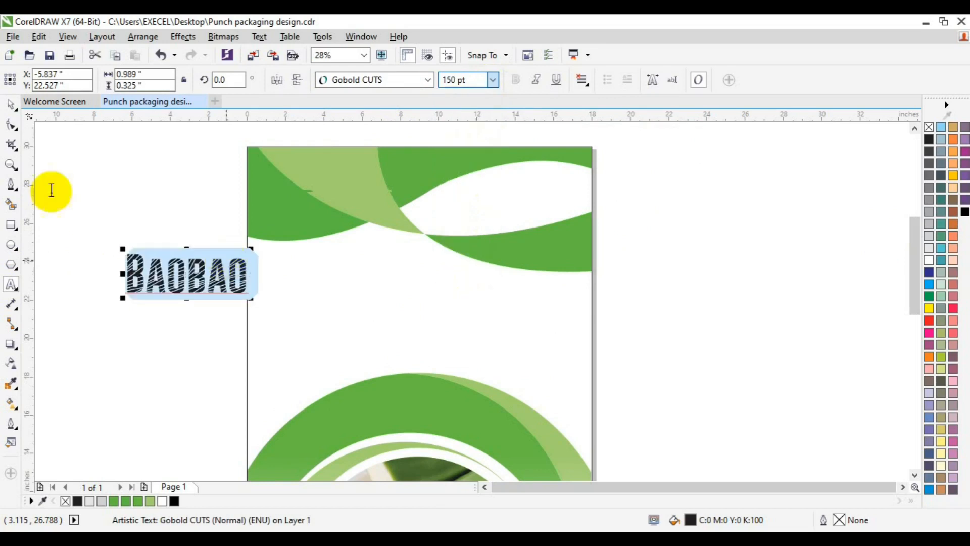
left_click(12, 111)
left_click_drag(188, 275, 326, 293)
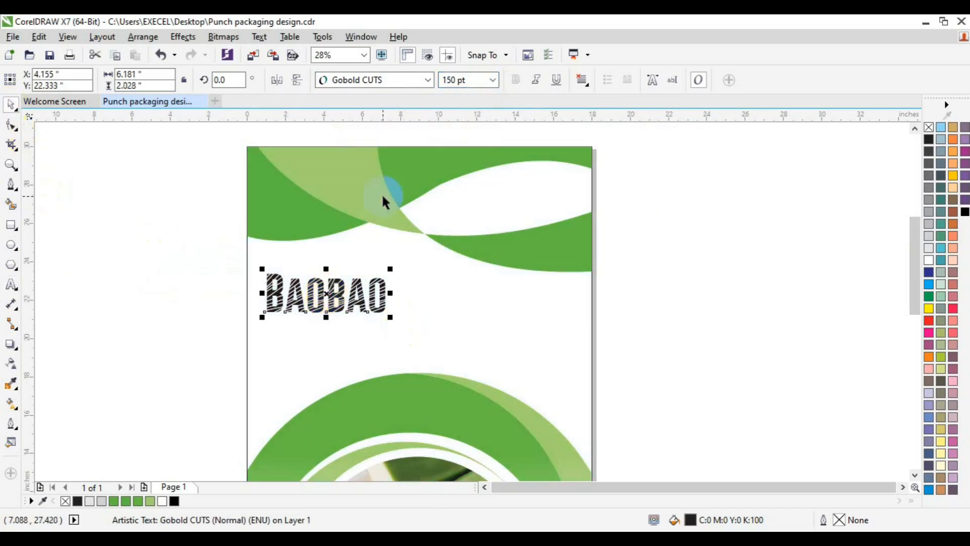
Step: Change the Baobao text's font to AR BONNIE, set its size to 200 pt and deselect it
left_click(428, 81)
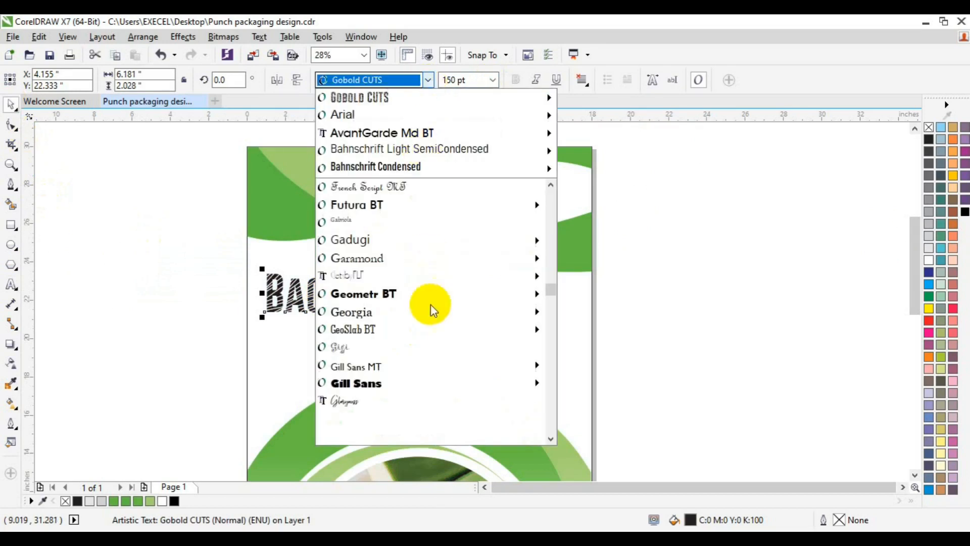
left_click(550, 303)
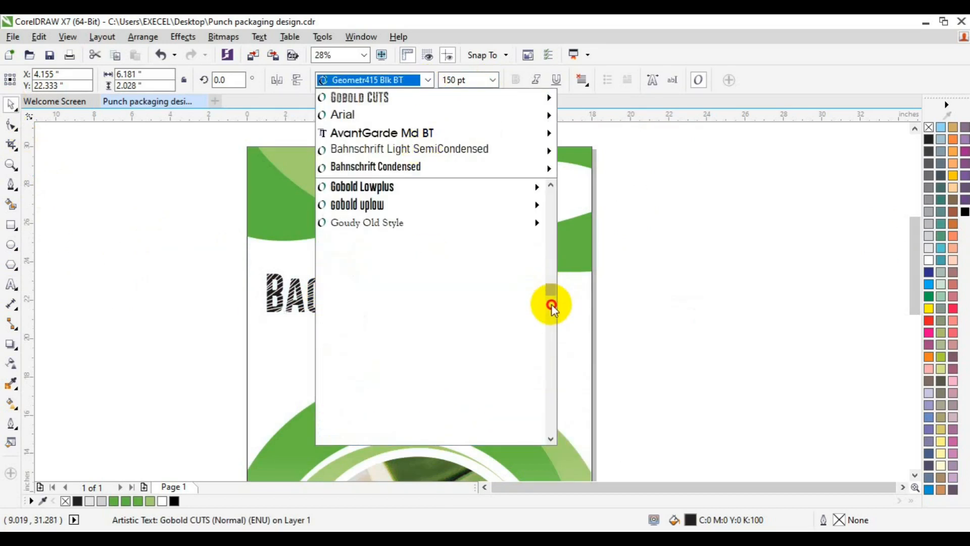
left_click(551, 305)
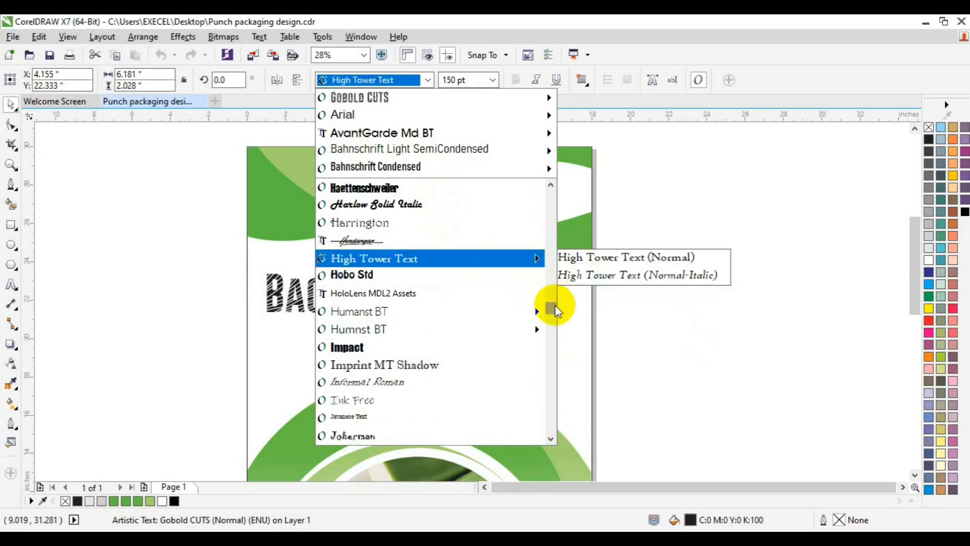
left_click_drag(554, 310, 550, 204)
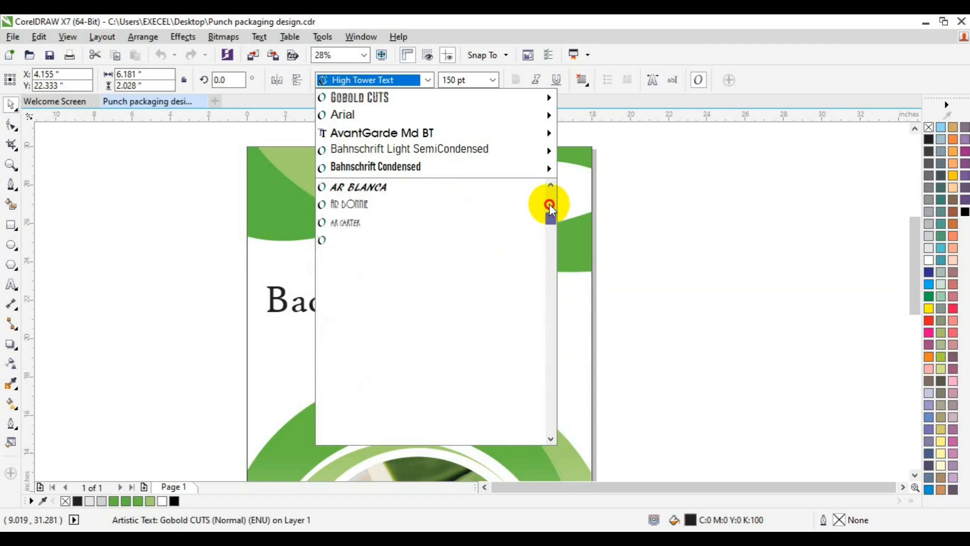
left_click(420, 211)
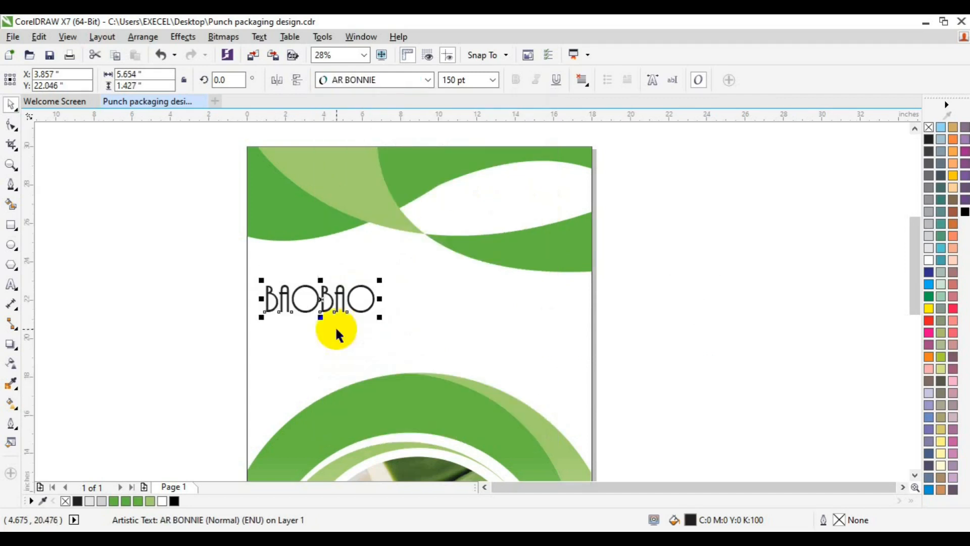
left_click(493, 80)
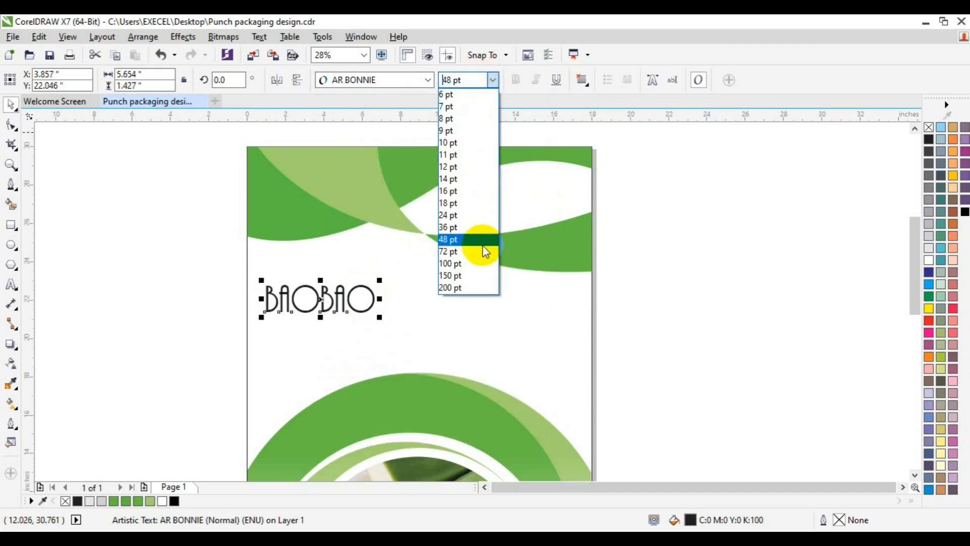
left_click(476, 286)
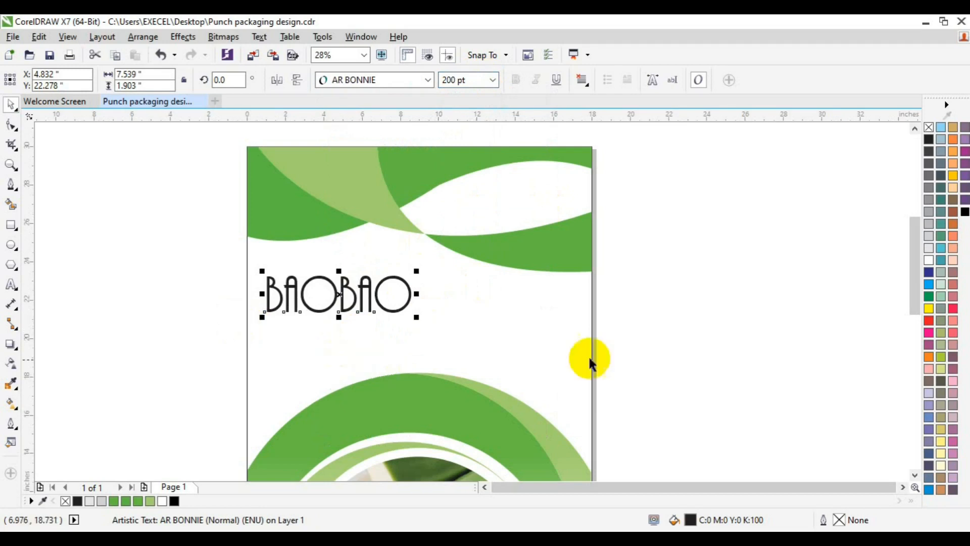
left_click(667, 367)
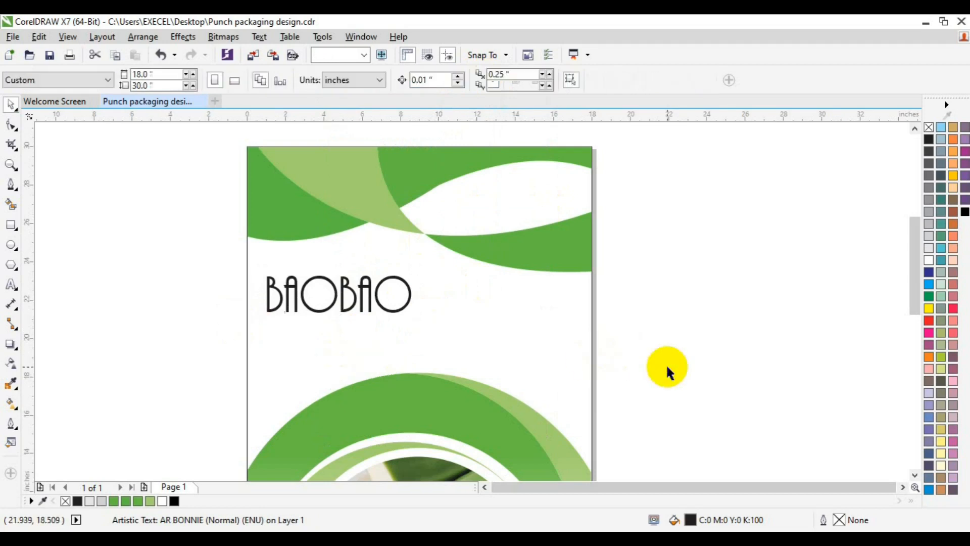
Step: Duplicate the Baobao title, place the copy just below it and replace the copy's wording with "Powder"
left_click(276, 295)
left_click(282, 300)
key("ctrl+d")
left_click_drag(312, 295, 323, 344)
left_click(11, 284)
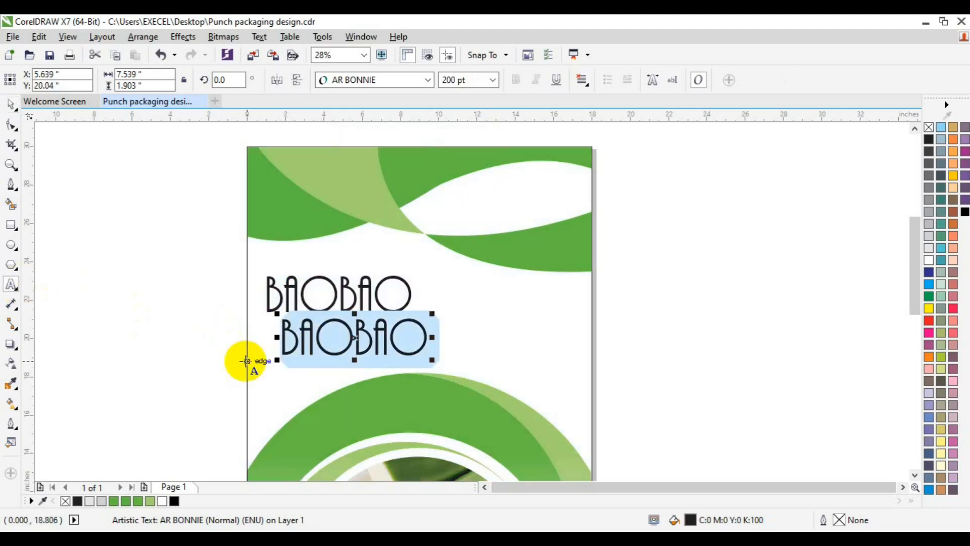
type("POWDER")
key("ctrl+a")
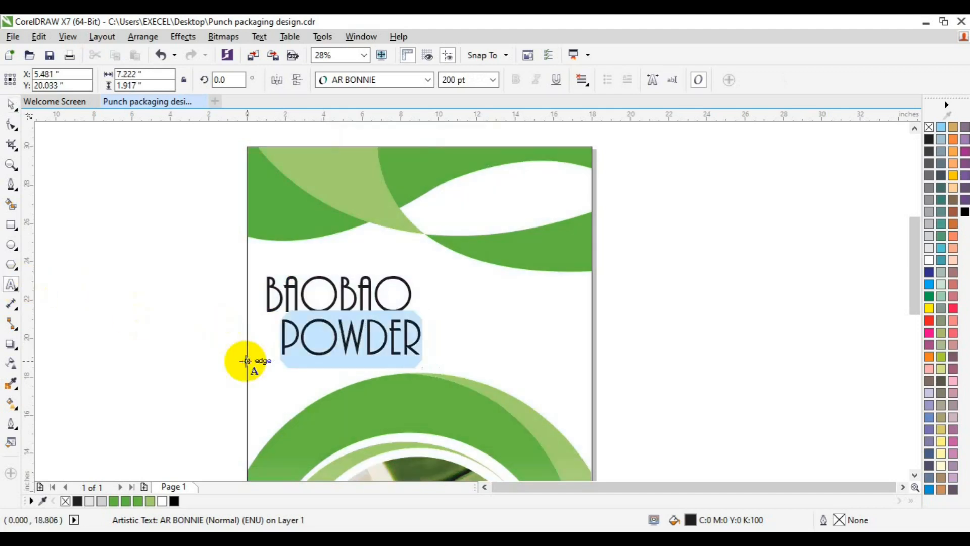
Step: Try the Powder text in the Daily Planet font at 150 pt
left_click(493, 79)
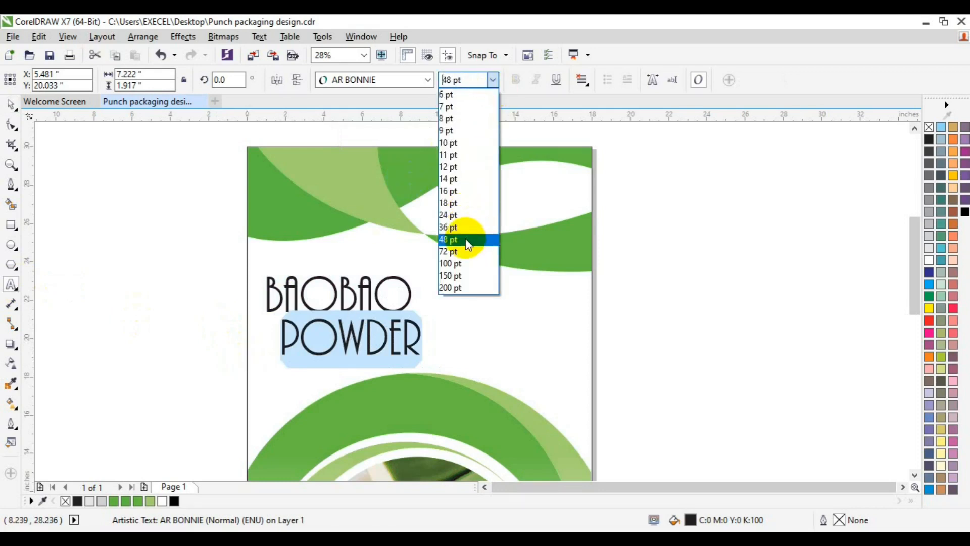
left_click(465, 238)
left_click(428, 81)
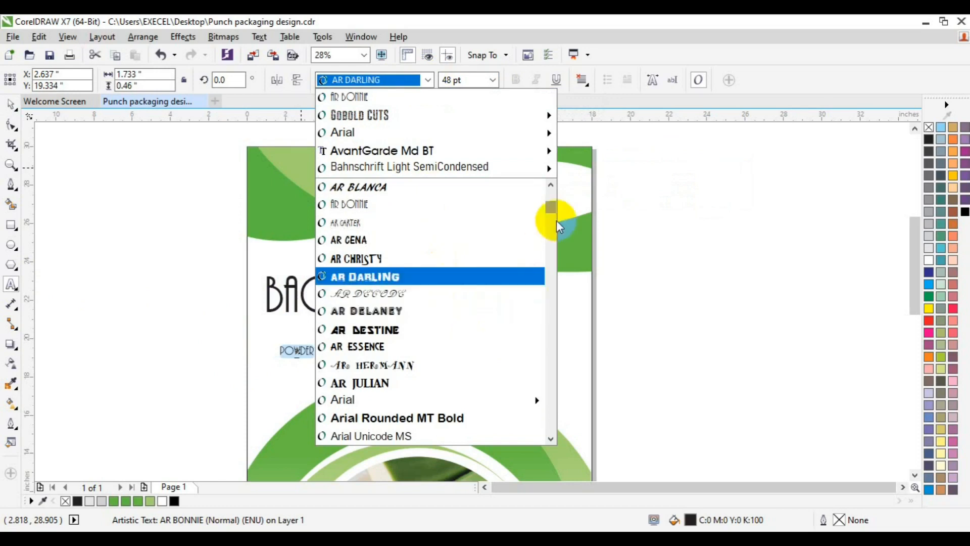
left_click_drag(551, 239, 552, 269)
left_click(412, 204)
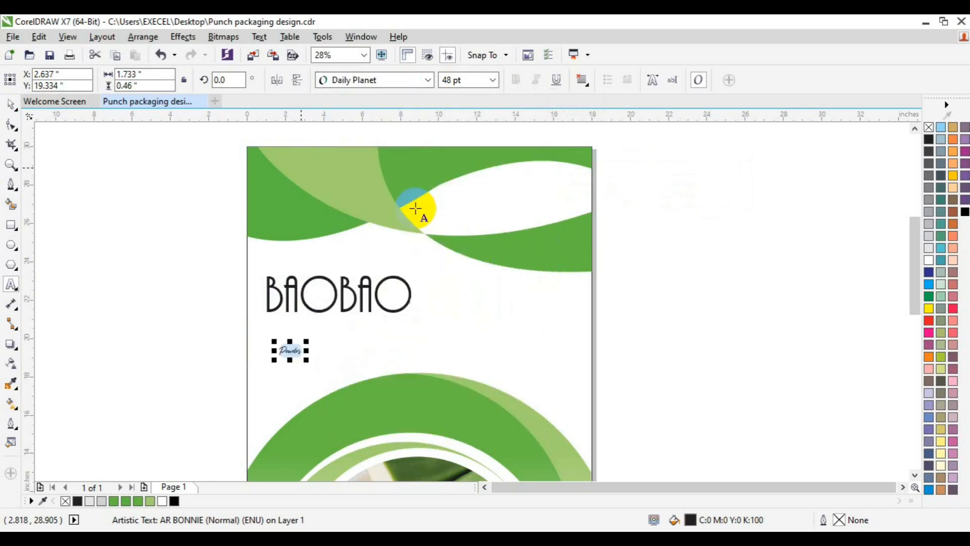
left_click(494, 80)
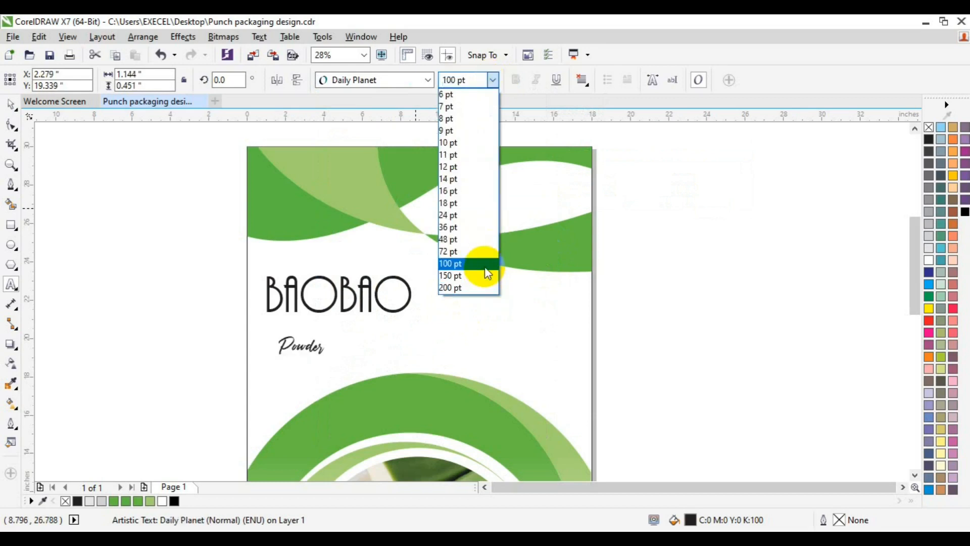
left_click(487, 274)
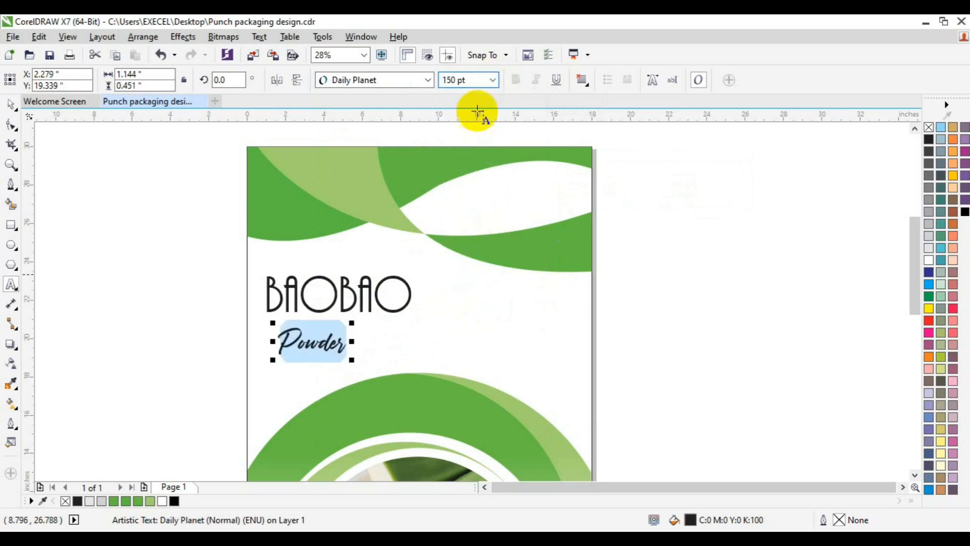
Step: Set the Powder text's font to Sweet Chili and its size to 100 pt
left_click(426, 81)
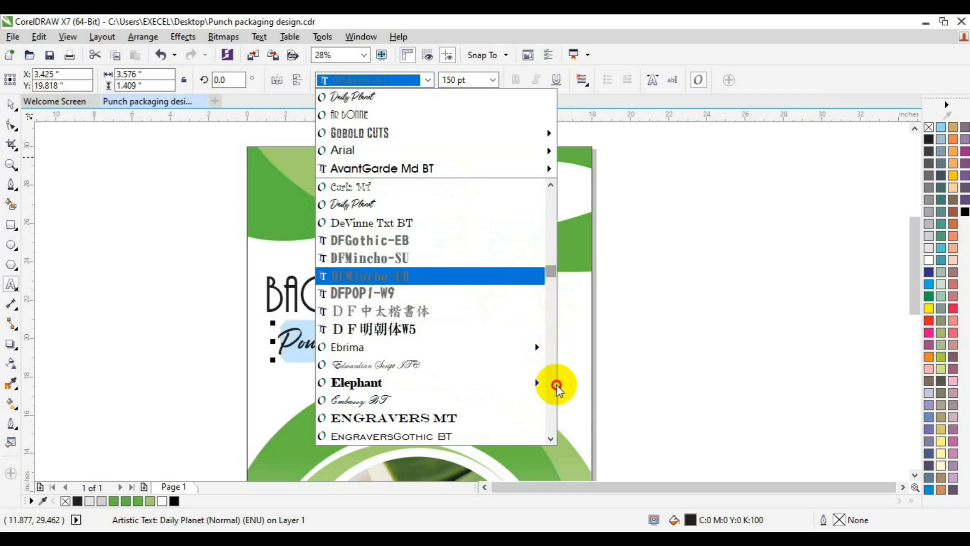
left_click(557, 403)
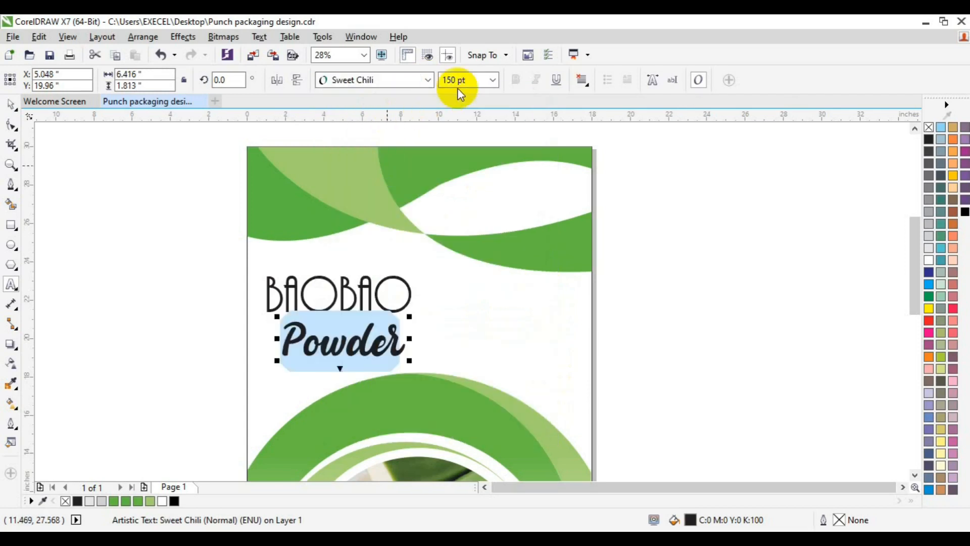
left_click(492, 80)
left_click(465, 262)
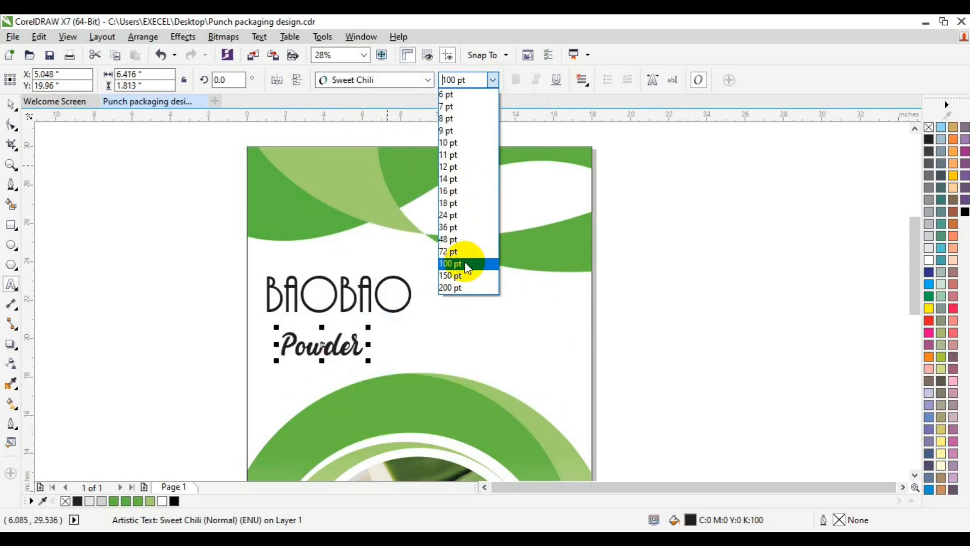
Step: Move the Powder text up close beneath the Baobao title and align the left edges of both texts
left_click(10, 104)
left_click_drag(338, 337, 378, 328)
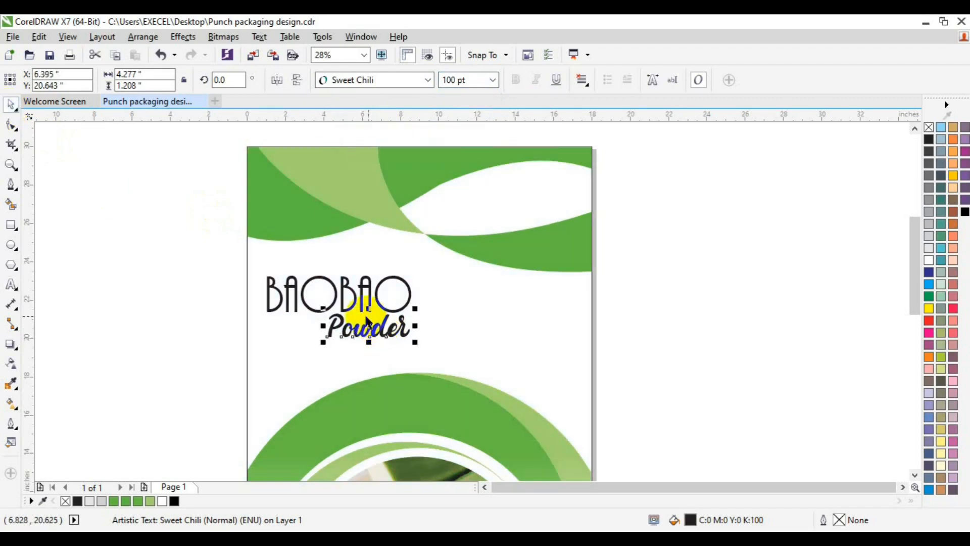
left_click(331, 298, "shift")
key("l")
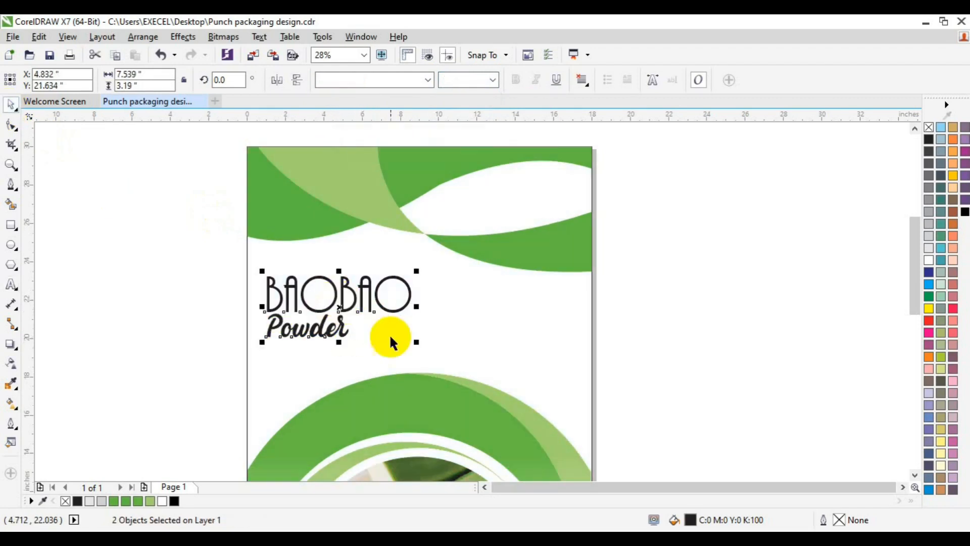
left_click(158, 332)
Step: Enlarge the Powder text to 120 pt and left-align it with the Baobao title again
left_click(306, 328)
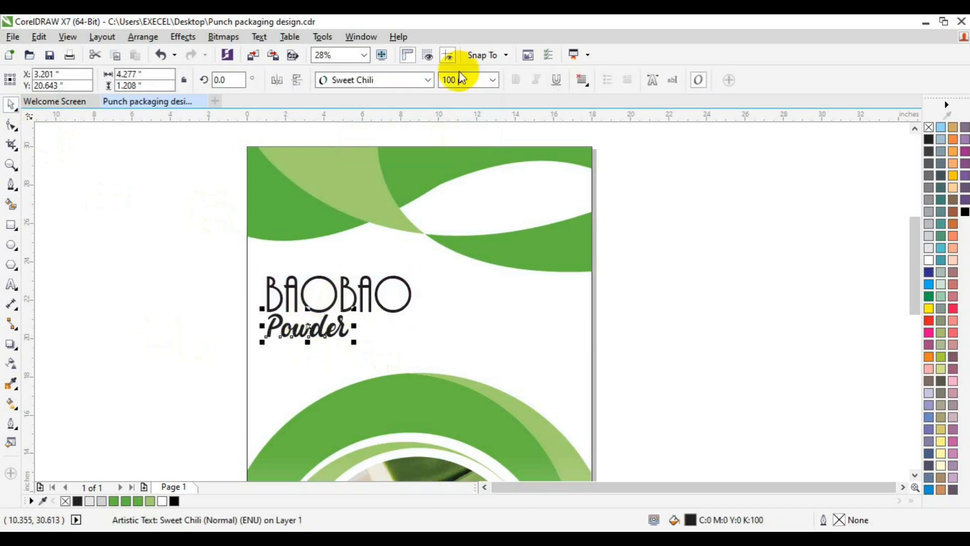
left_click(451, 81)
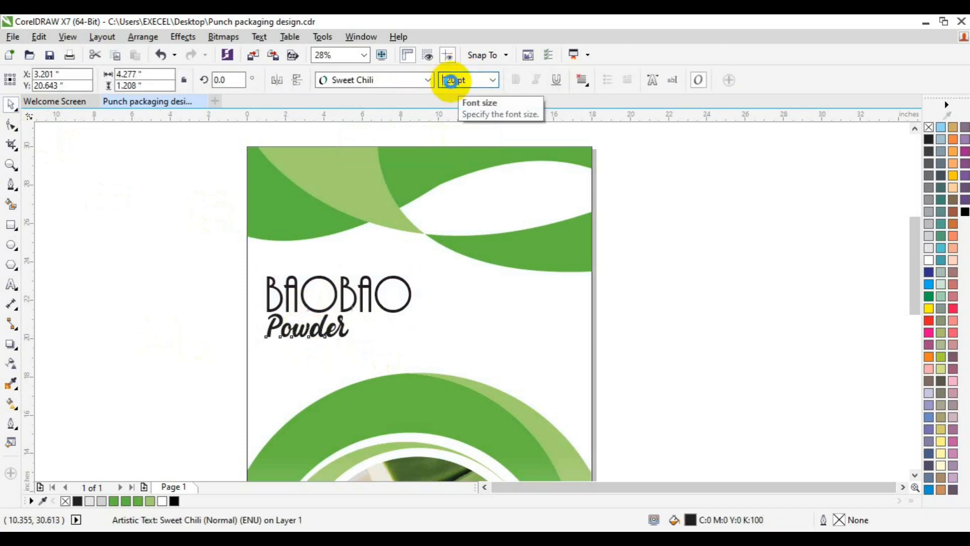
key("Return")
left_click(298, 306, "shift")
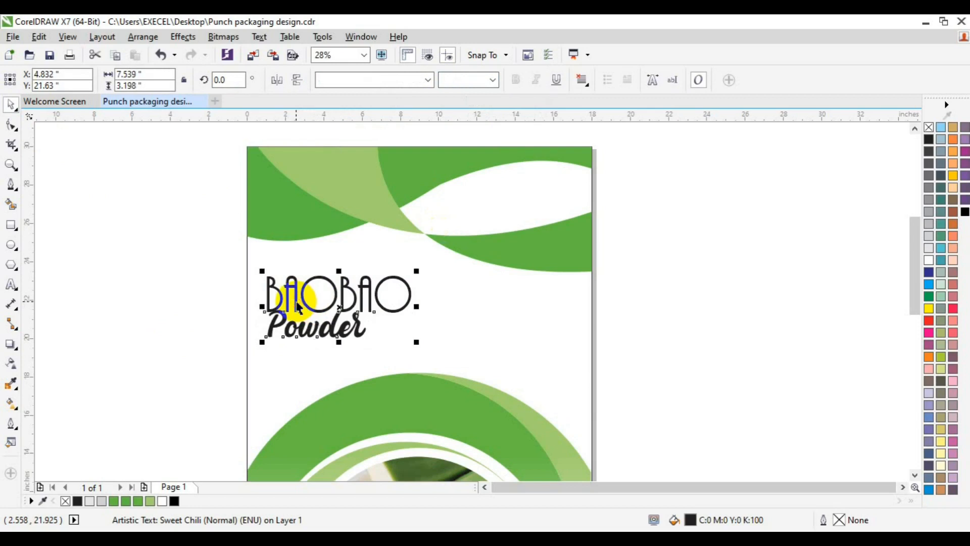
left_click(202, 332)
Step: Lower the Powder text slightly for more spacing and shift both title texts about 0.35 inch up the page
left_click(268, 337)
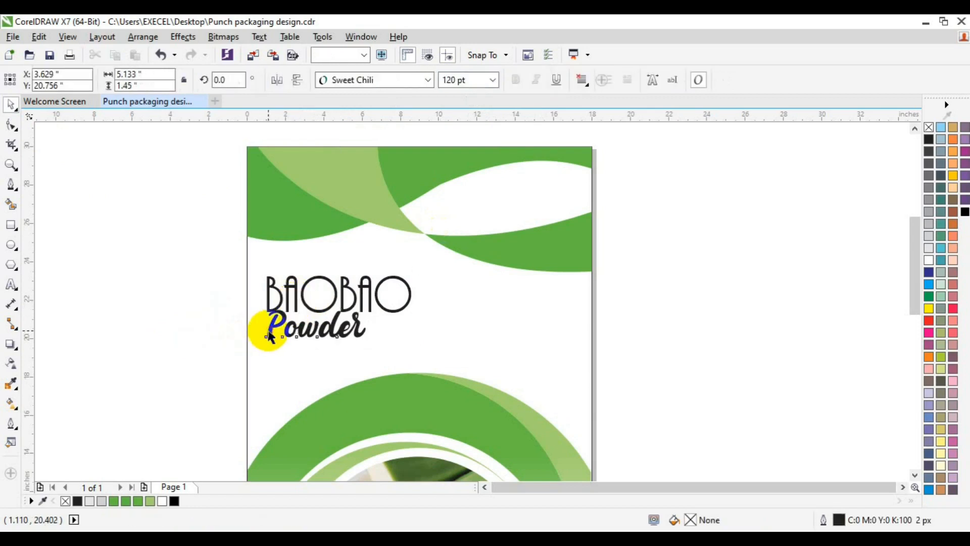
left_click_drag(265, 333, 267, 331)
left_click(284, 304, "shift")
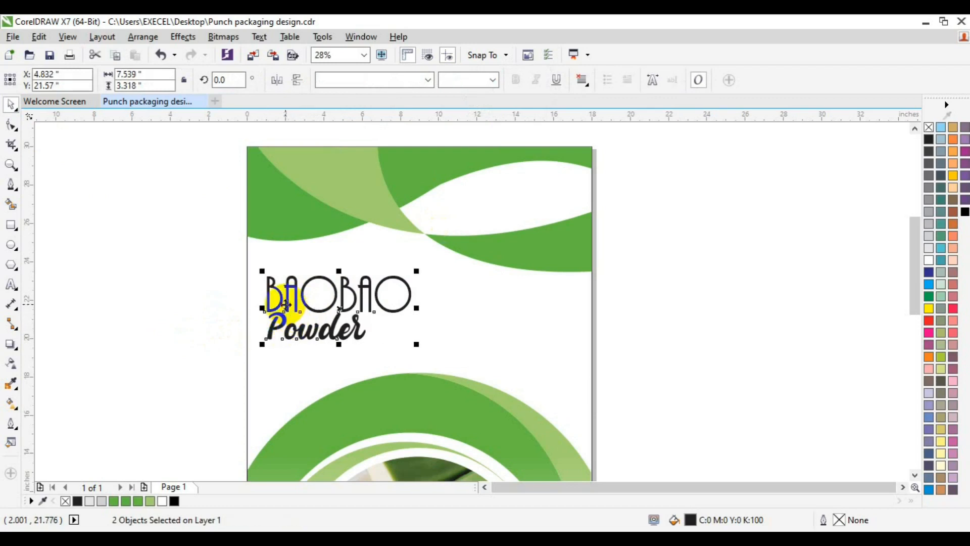
left_click_drag(284, 303, 283, 298)
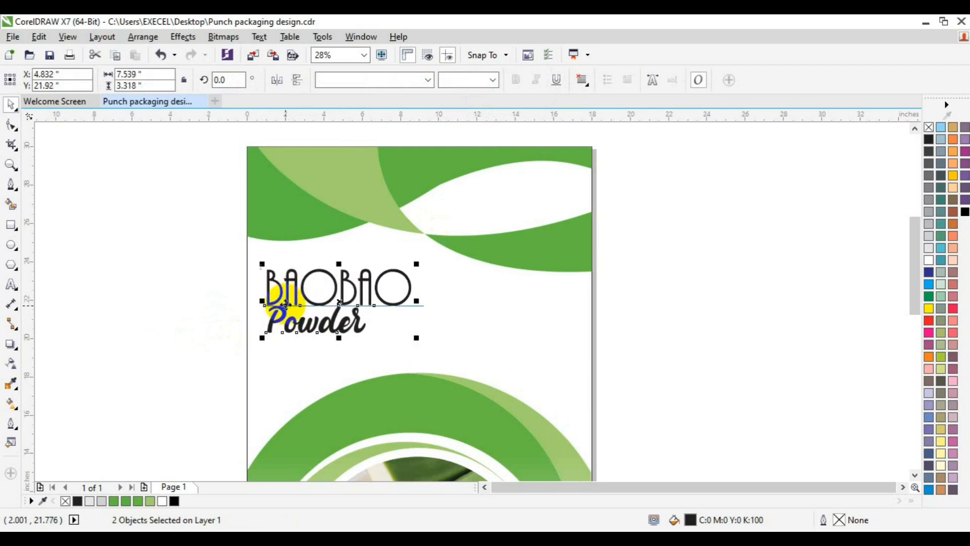
left_click(162, 321)
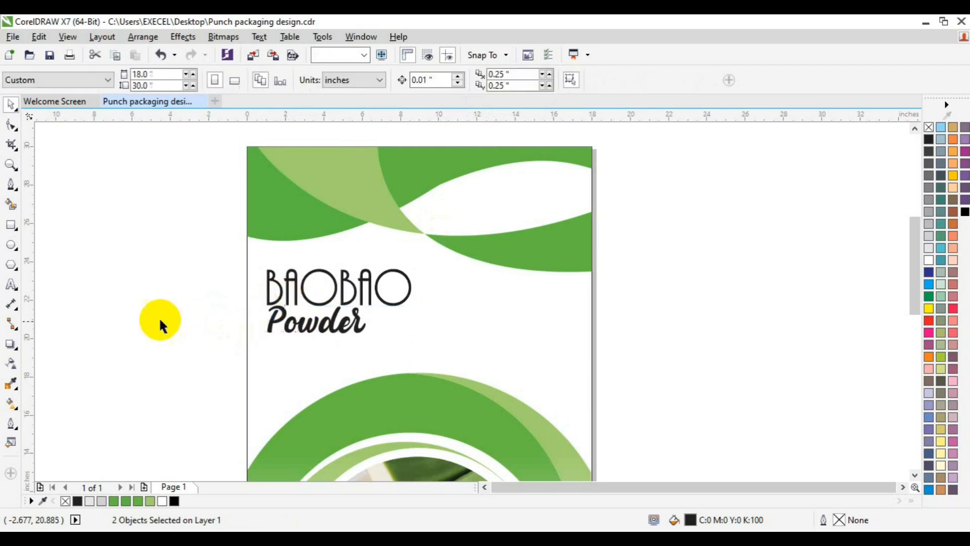
Step: Draw a rectangle about 2.0 × 0.78 inches beside the Powder text, fill it with the document's green and remove its outline
left_click(11, 224)
left_click_drag(369, 316, 407, 330)
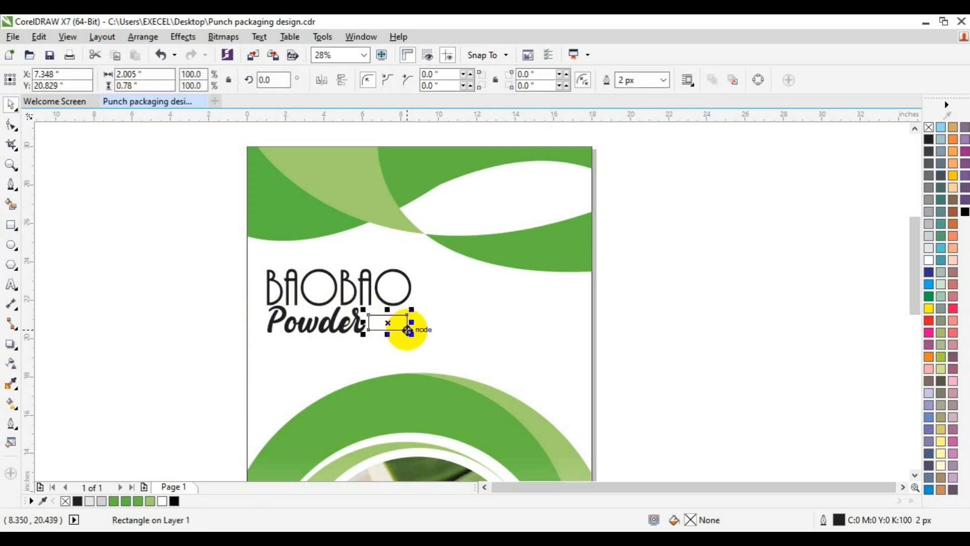
left_click(138, 501)
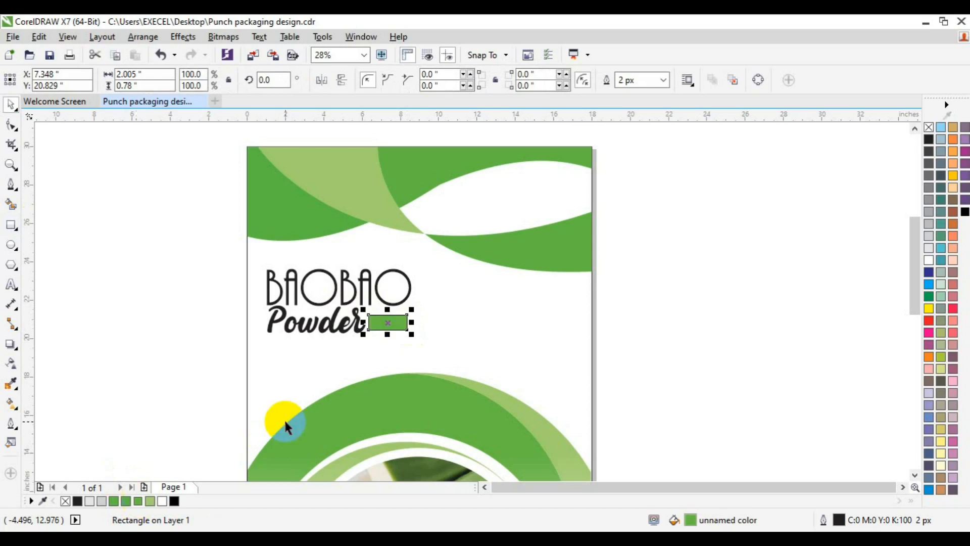
right_click(928, 126)
Step: Right-align the green rectangle with the Baobao title, group the two, and group them with the Powder text
left_click(387, 297, "shift")
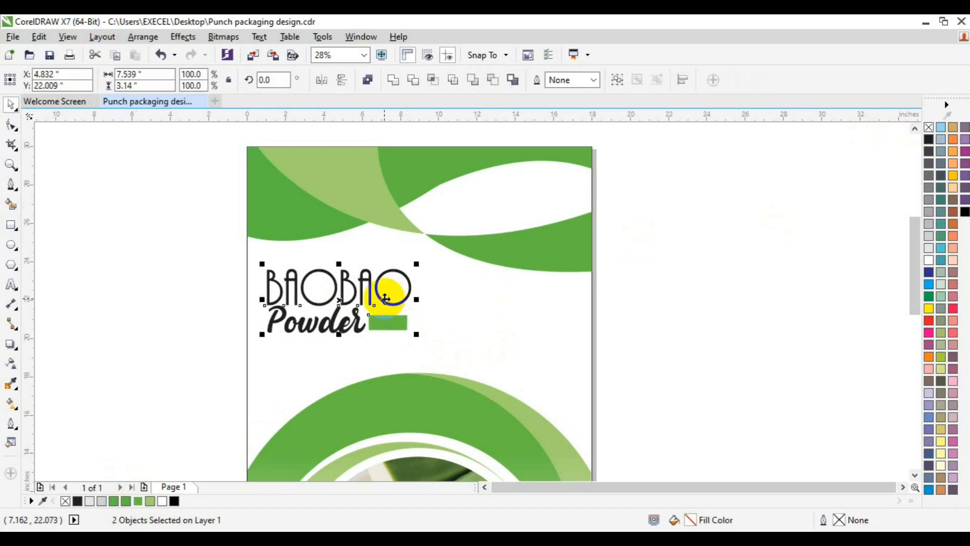
key("ctrl+g")
left_click(305, 327, "shift")
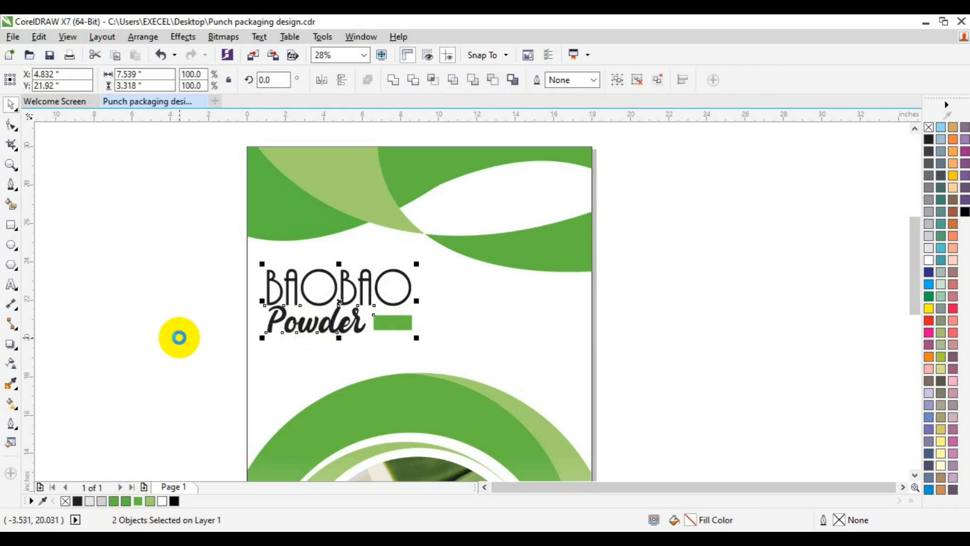
key("ctrl+g")
Step: Nudge the grouped title 0.11 inch left and deselect it
key("Left")
key("Left")
key("Left")
key("Left")
key("Left")
key("Left")
key("Left")
key("Left")
key("Left")
key("Left")
key("Left")
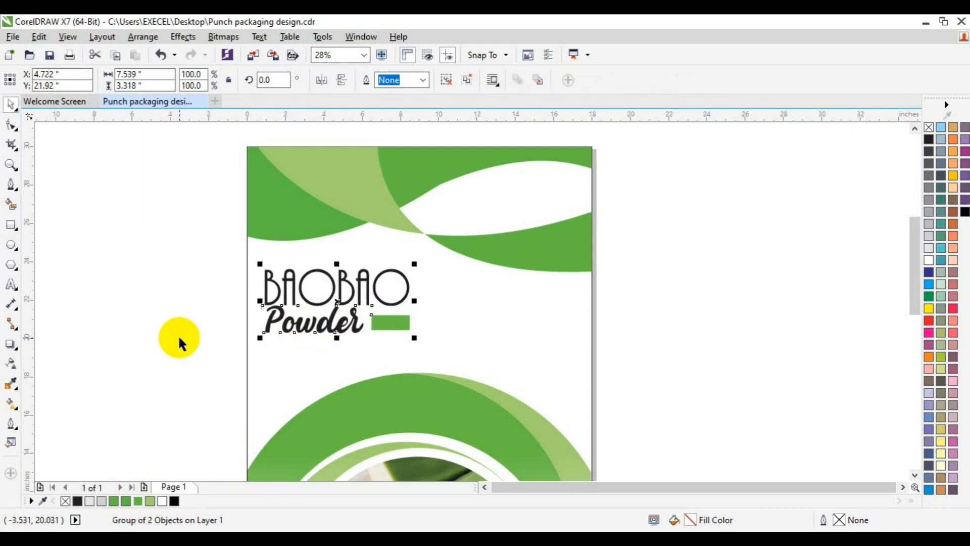
left_click(170, 323)
Step: Ungroup the title and its nested group so the green rectangle is a separate object
left_click(386, 323)
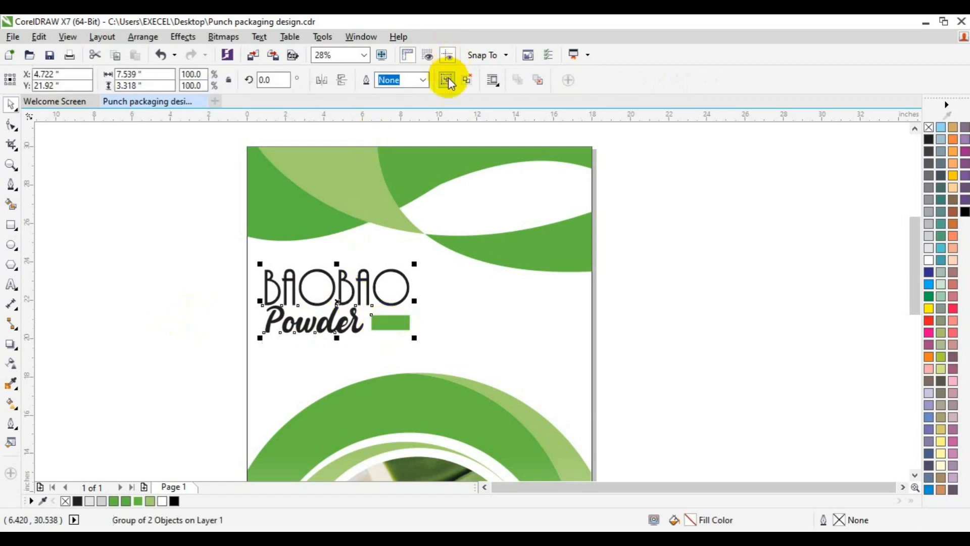
left_click(225, 230)
left_click(394, 324)
left_click(432, 76)
left_click(195, 281)
Step: Apply a linear transparency fade to the green rectangle beside Powder and mirror it horizontally so its solid end faces the text
left_click(398, 324)
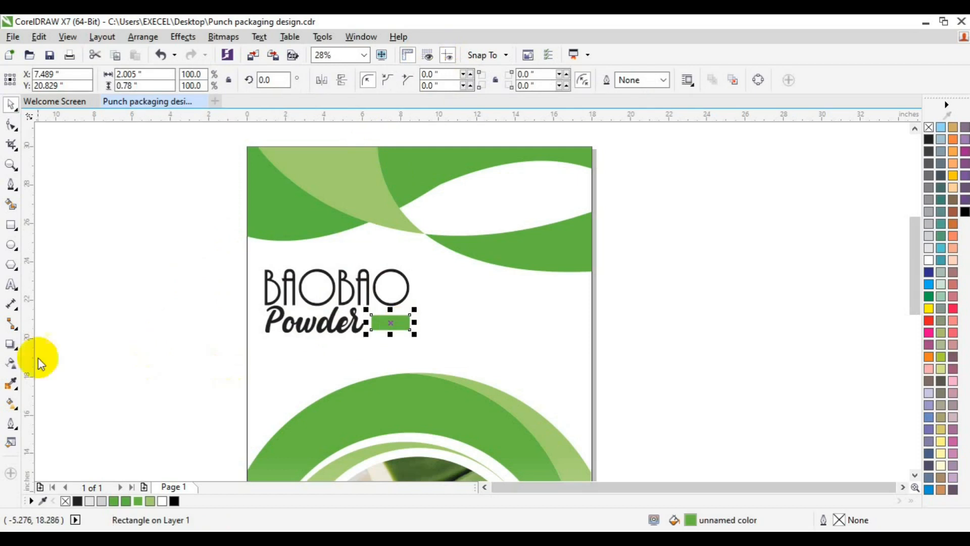
left_click(11, 367)
left_click(410, 324)
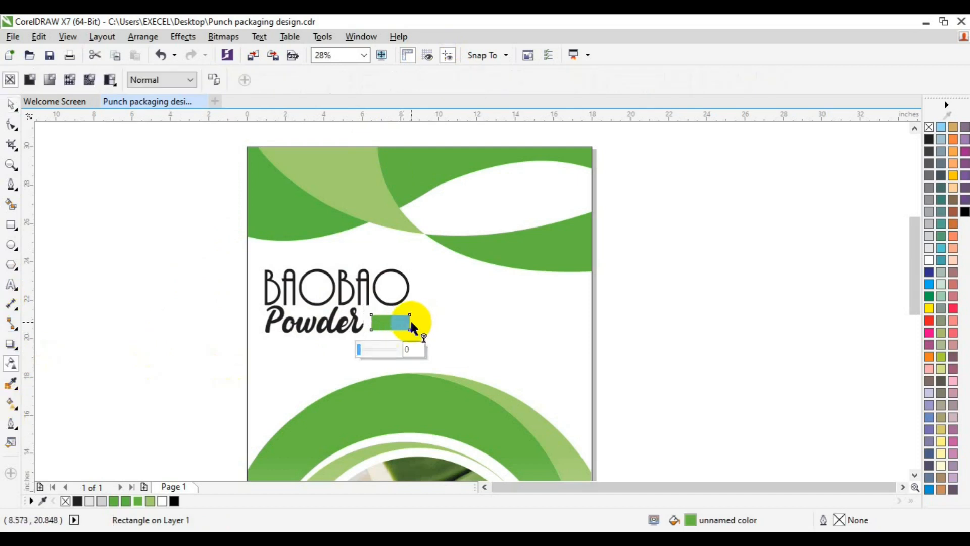
left_click_drag(408, 326, 382, 323)
key("space")
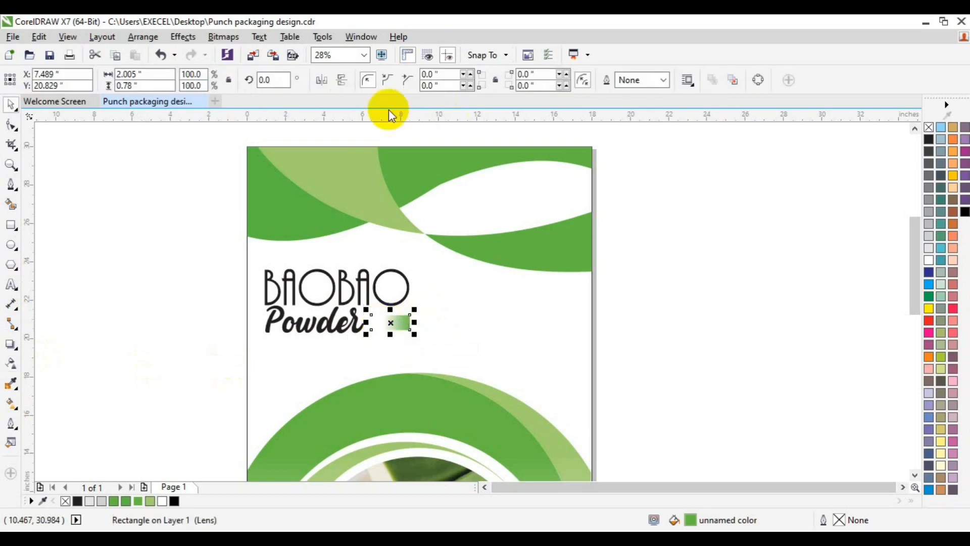
left_click(336, 80)
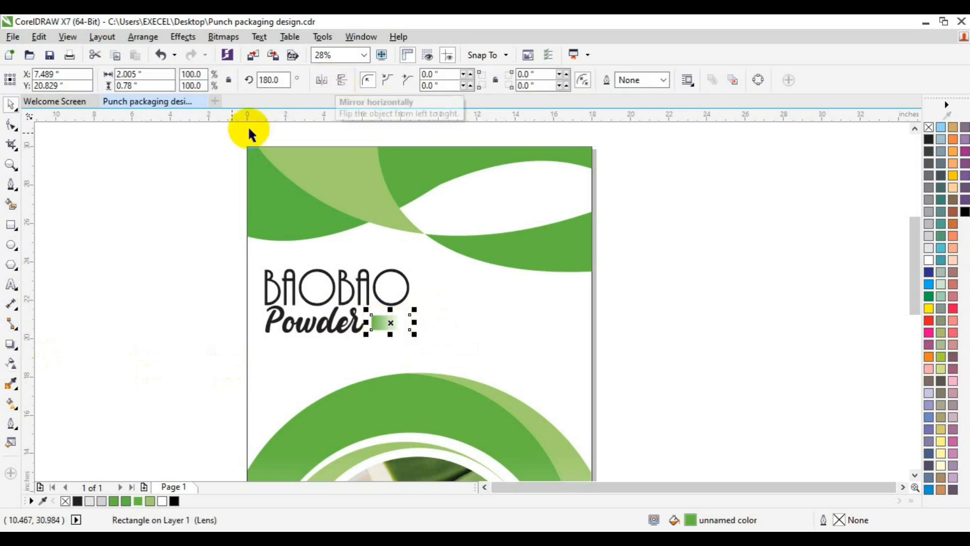
left_click(121, 283)
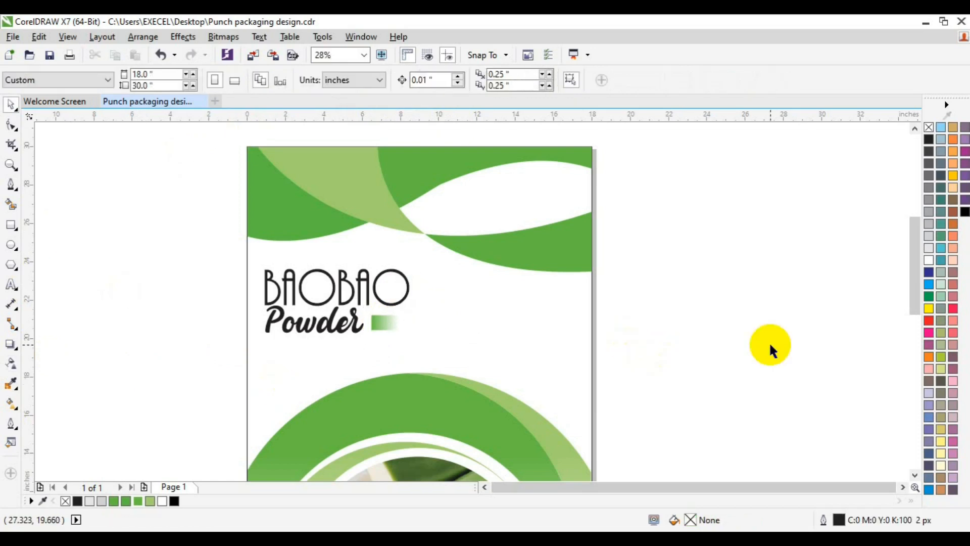
Step: Place two copies of the faded green rectangle, staggered, in the white area between the upper green bands
scroll(769, 346, "down", 1)
left_click(397, 292)
left_click_drag(396, 292, 478, 186)
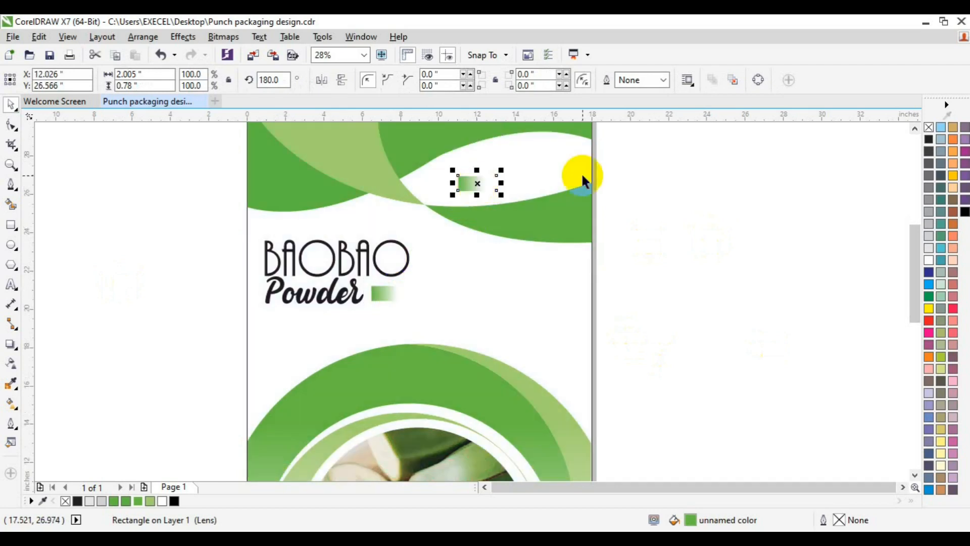
key("p")
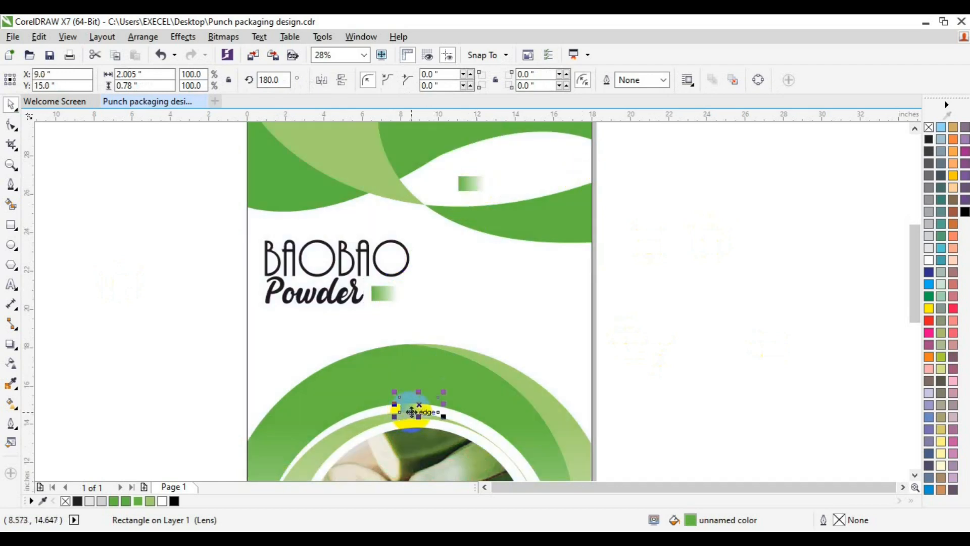
left_click_drag(413, 412, 526, 175)
left_click(620, 201)
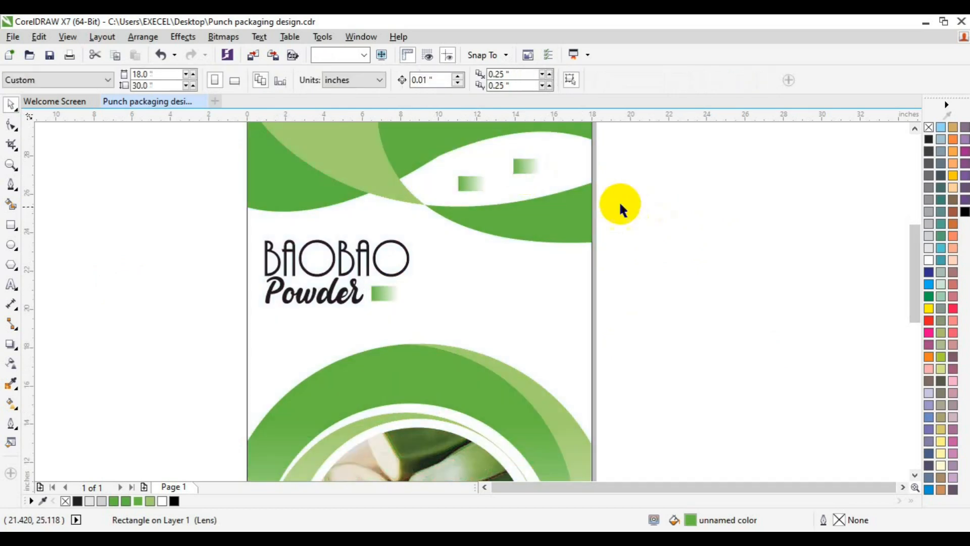
Step: Copy the two upper faded rectangles into the white area below the Powder text, above the arc's left side
left_click(520, 170)
left_click(475, 185, "shift")
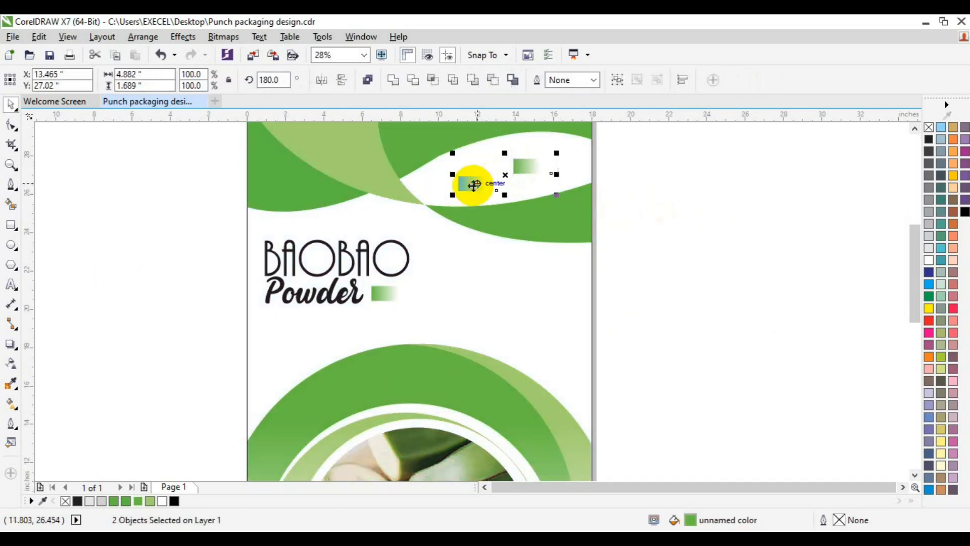
left_click_drag(474, 185, 303, 344)
left_click(212, 354)
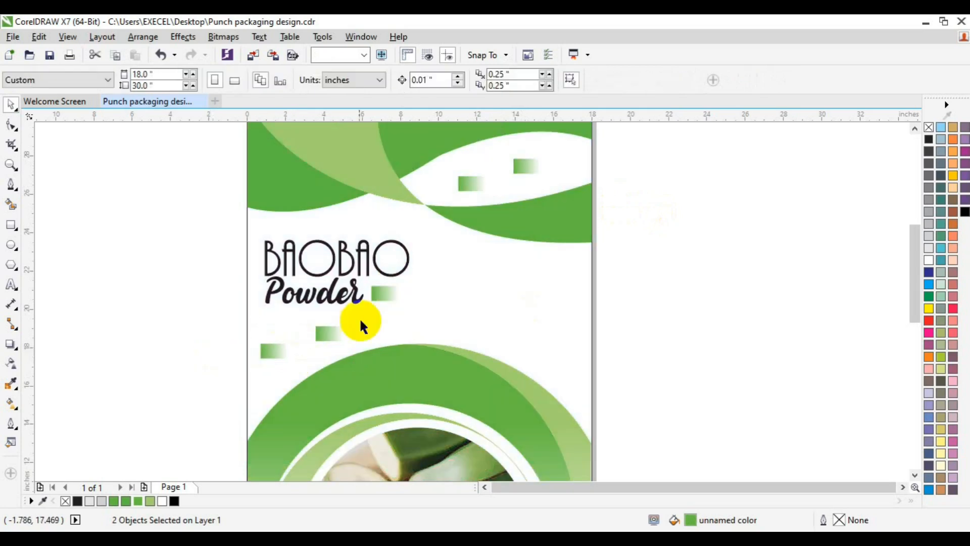
Step: Copy the two upper faded rectangles again to the white area above the arc's right side
left_click(525, 172)
left_click(474, 180, "shift")
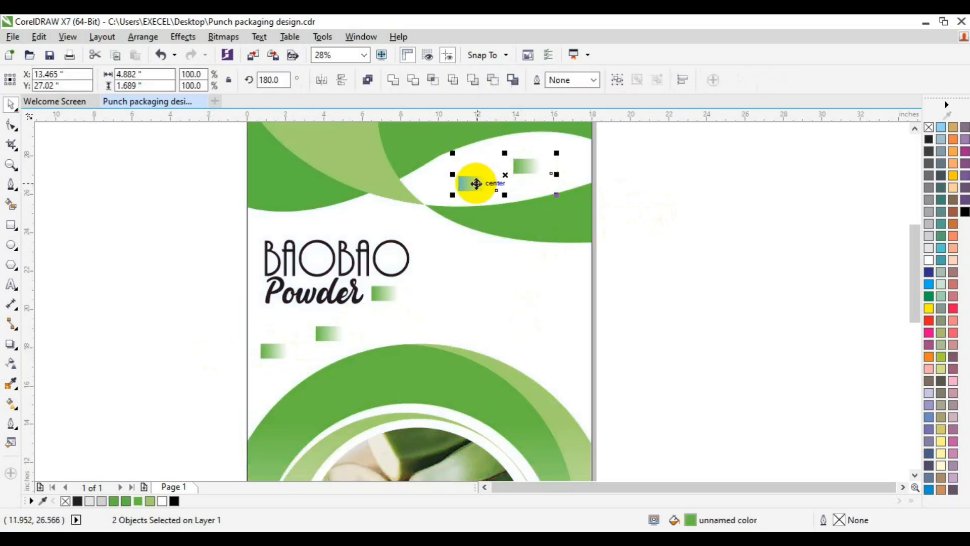
left_click_drag(473, 181, 526, 334)
Step: Rotate the copied pair of rectangles clockwise so it slopes down along the right side of the arc, and deselect it
left_click(582, 325)
left_click_drag(582, 325, 589, 354)
left_click(582, 354)
left_click(611, 392)
left_click(565, 354)
left_click(521, 372, "shift")
left_click(520, 371, "shift")
left_click(515, 371, "shift")
left_click(511, 371)
left_click_drag(597, 342, 599, 388)
left_click(695, 352)
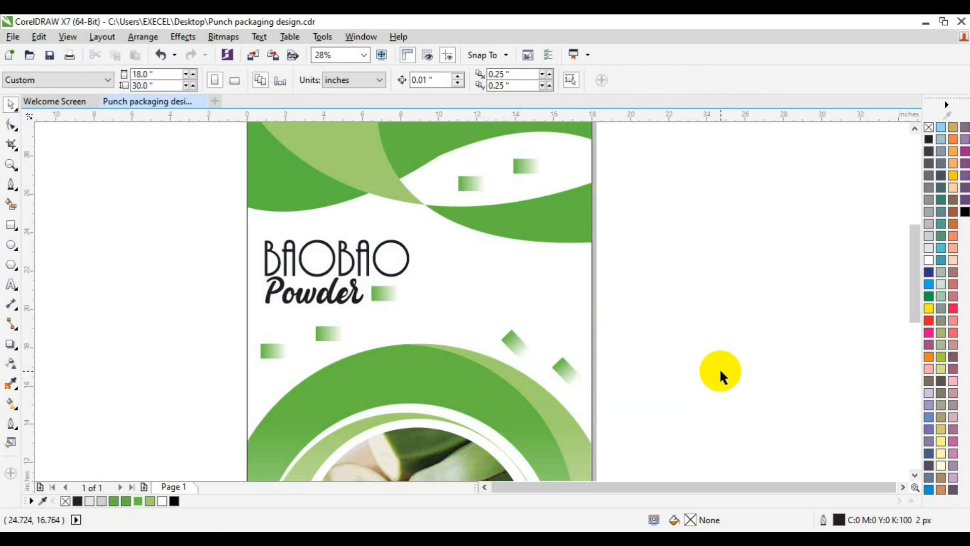
Step: Add the artistic text "Lets make it HEALTHY" beside the page in bold Arial and fill it with the document's green
left_click(11, 284)
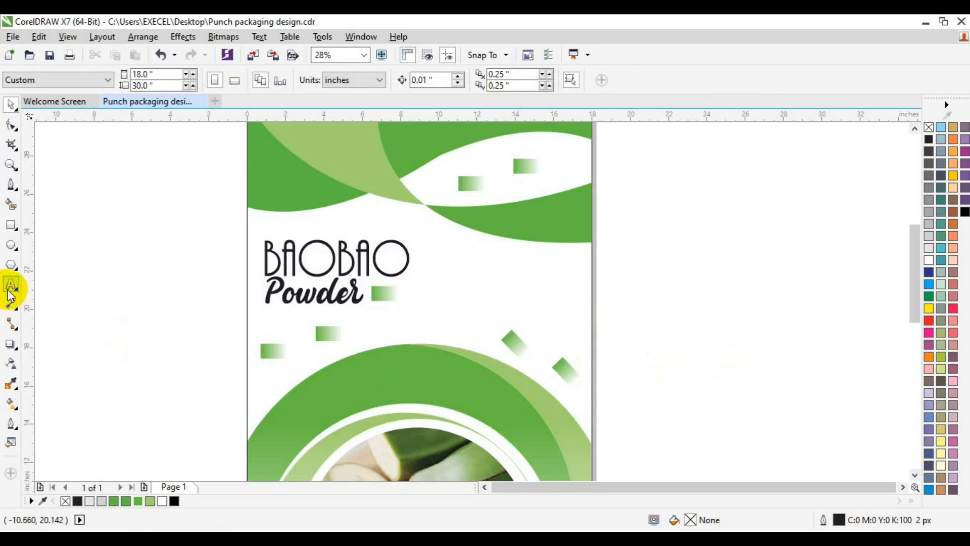
left_click(153, 356)
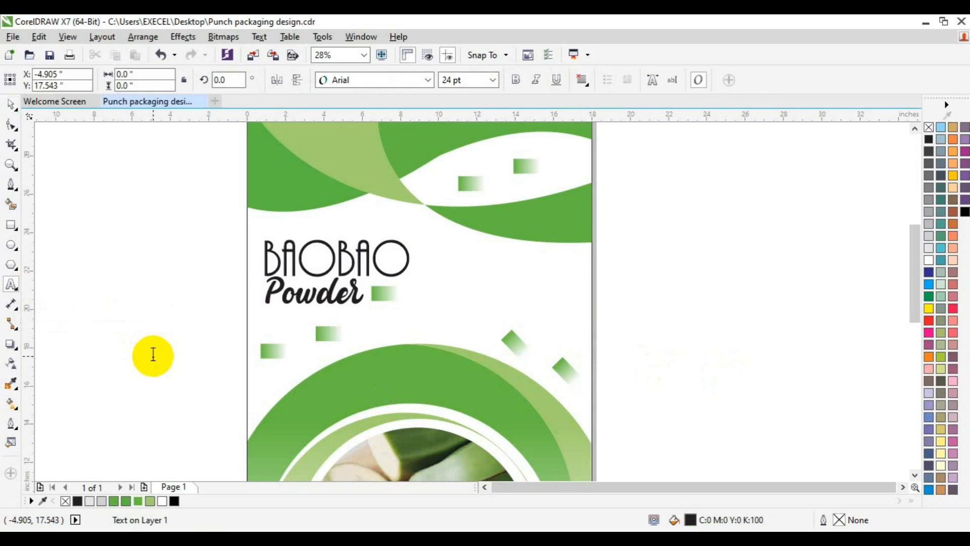
type("ne")
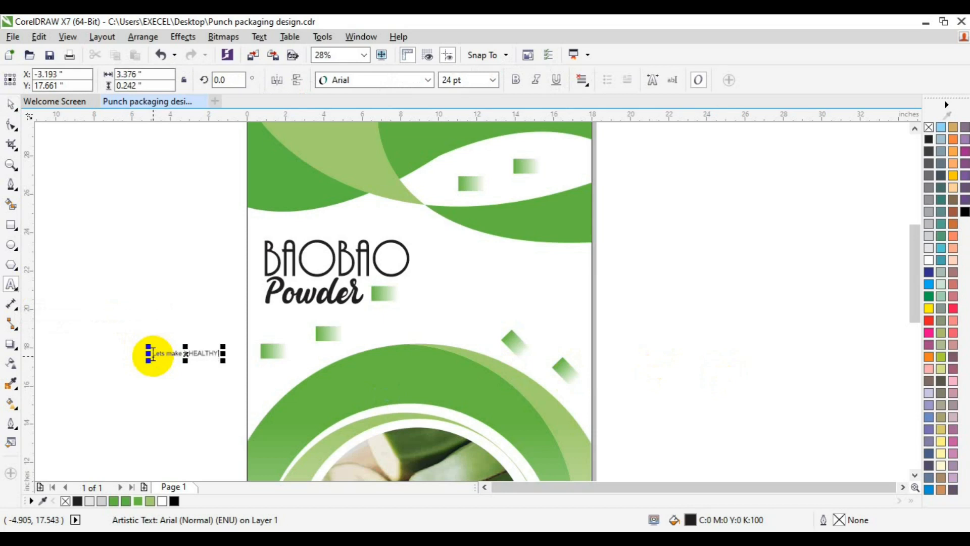
key("ctrl+a")
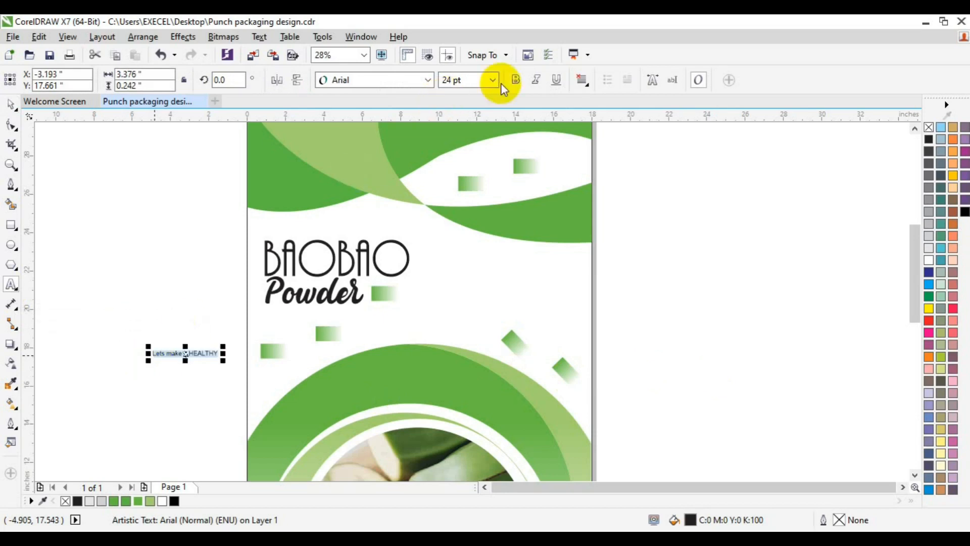
left_click(127, 503)
left_click(11, 105)
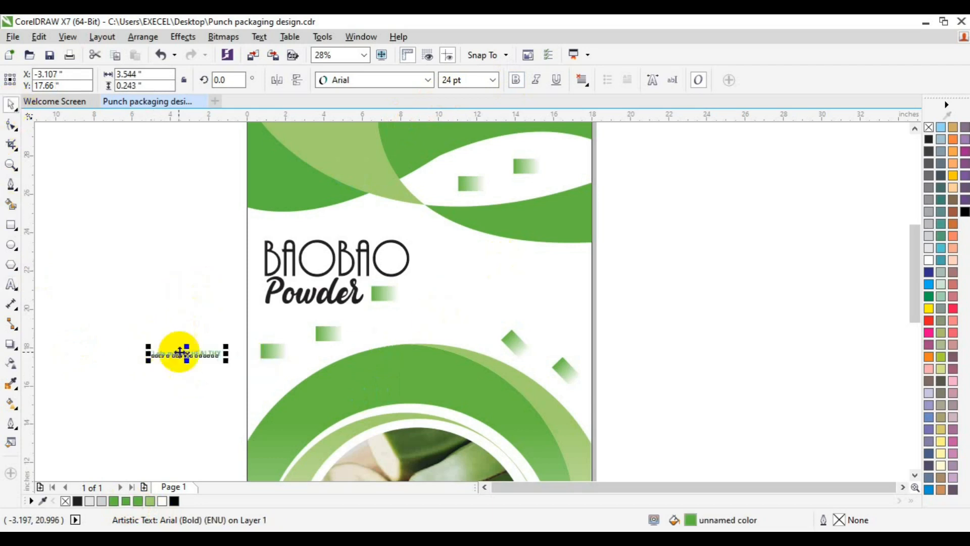
Step: Set the "Lets make it HEALTHY" text to 36 pt and position it on the page, level with the Powder text
mouse_move(183, 351)
left_mouse_down()
mouse_move(511, 256)
mouse_move(504, 273)
left_mouse_up()
left_click(492, 80)
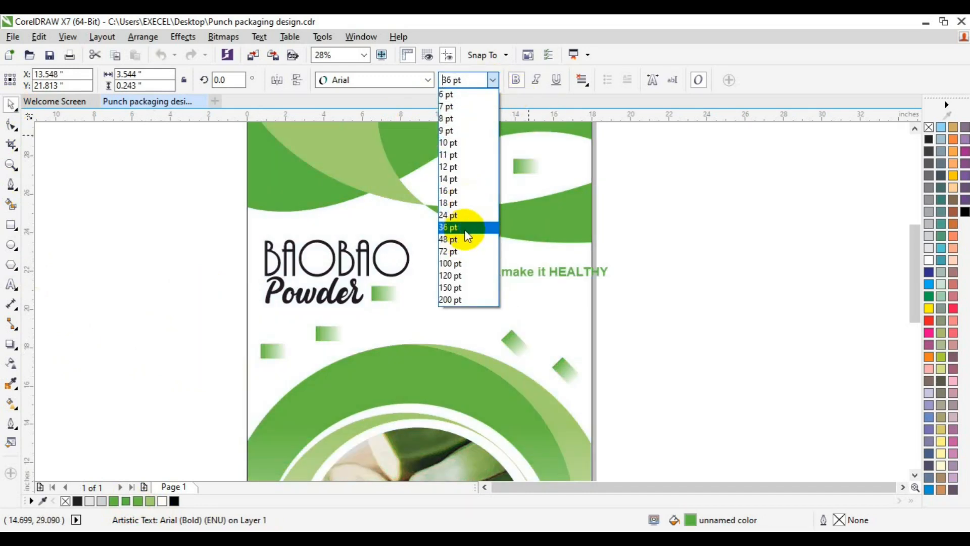
left_click(466, 231)
left_click(10, 103)
left_click_drag(521, 271, 515, 297)
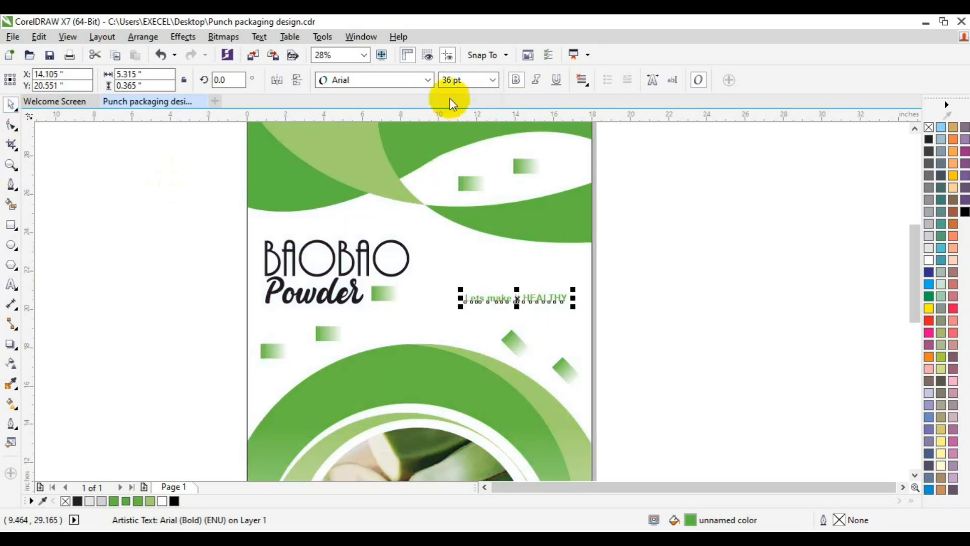
Step: Enlarge the "Lets make it HEALTHY" text to 40 pt and deselect it
left_click(447, 81)
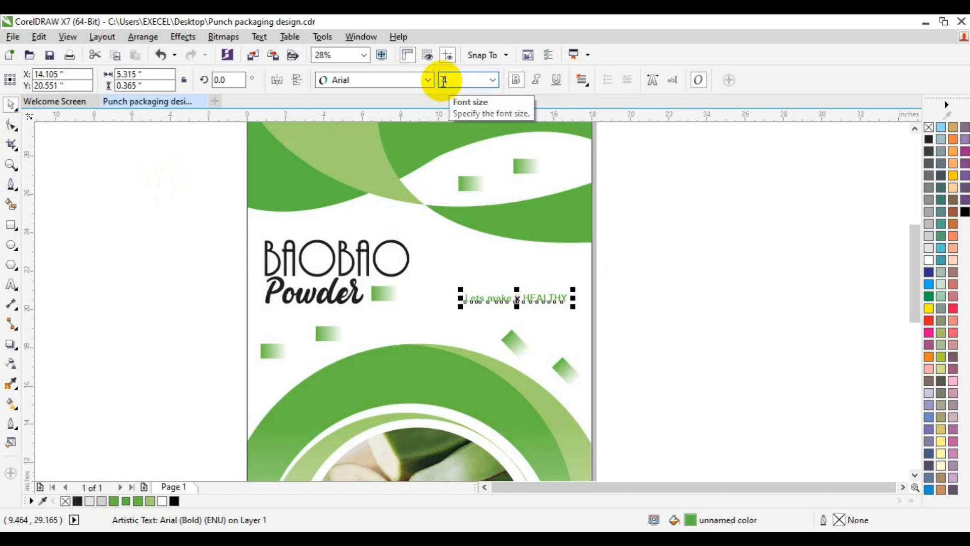
key("Return")
left_click(445, 81)
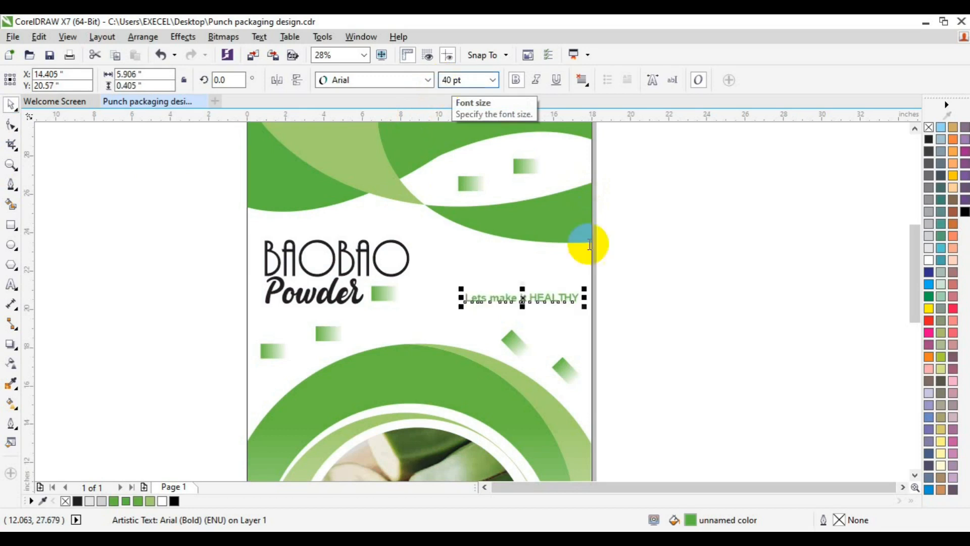
left_click(695, 313)
Step: Add the text "Great for morning and evening meal..." beside the page in 36 pt Arial with the document's green fill
left_click(12, 284)
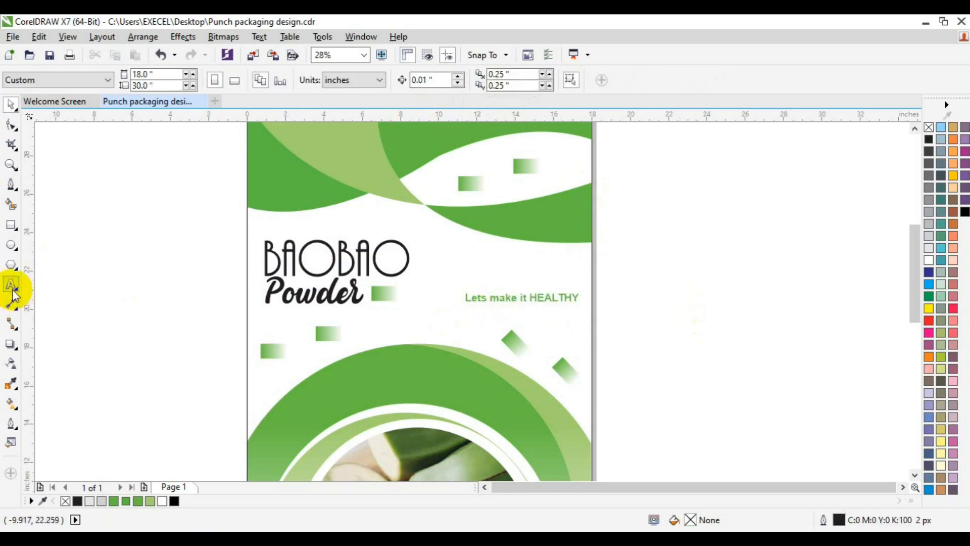
left_click(130, 349)
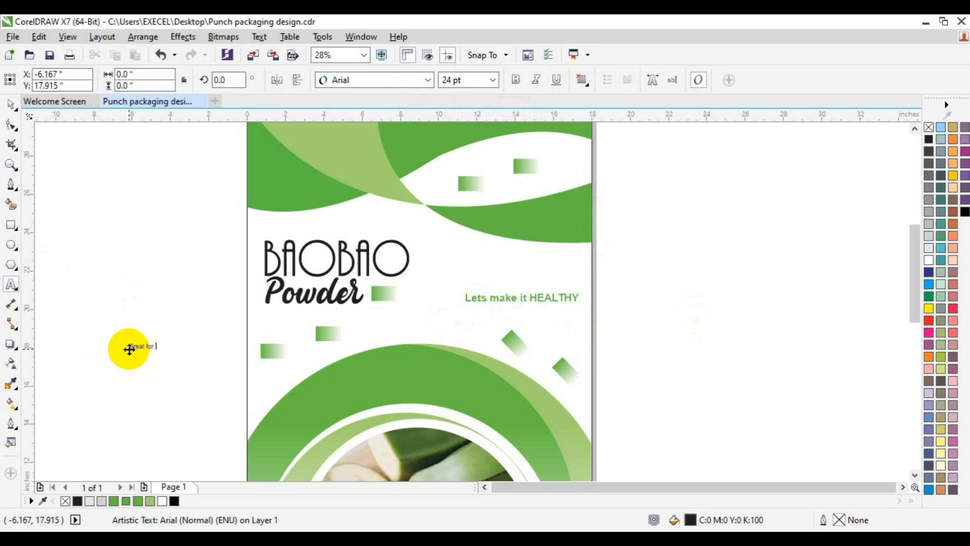
key("Escape")
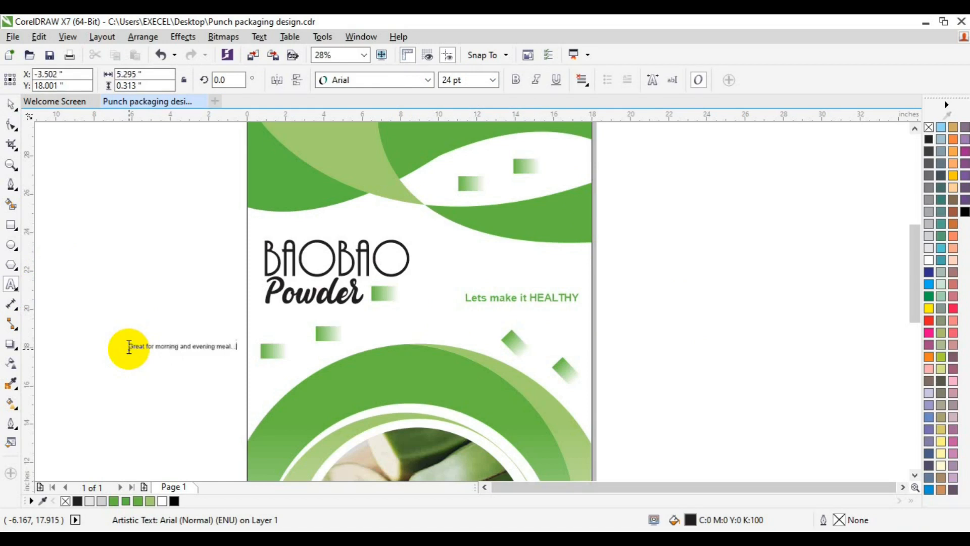
key("ctrl+a")
left_click(493, 80)
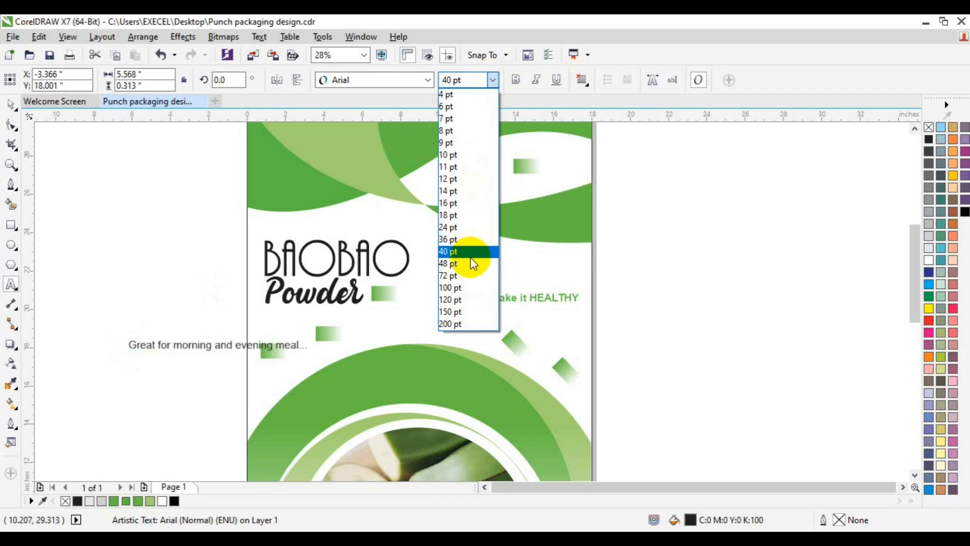
left_click(455, 239)
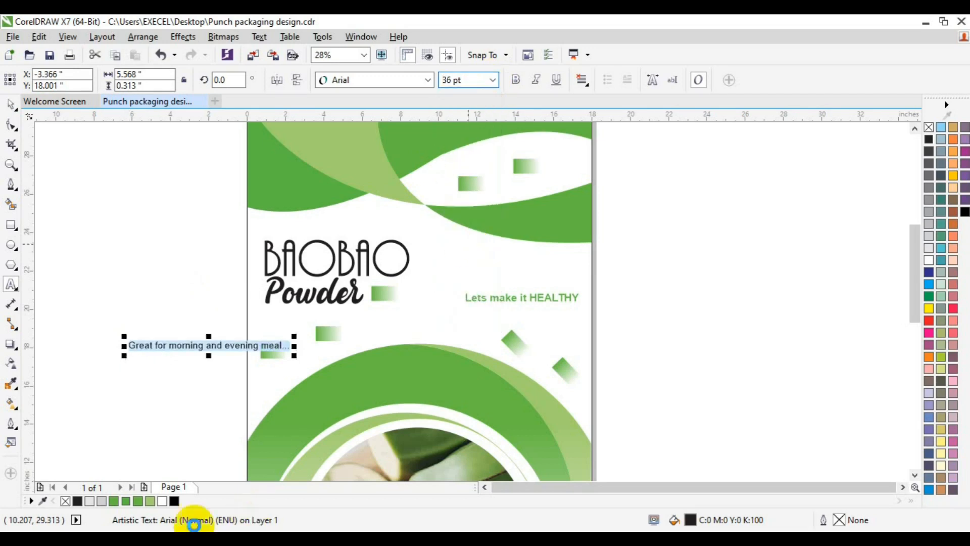
left_click(11, 103)
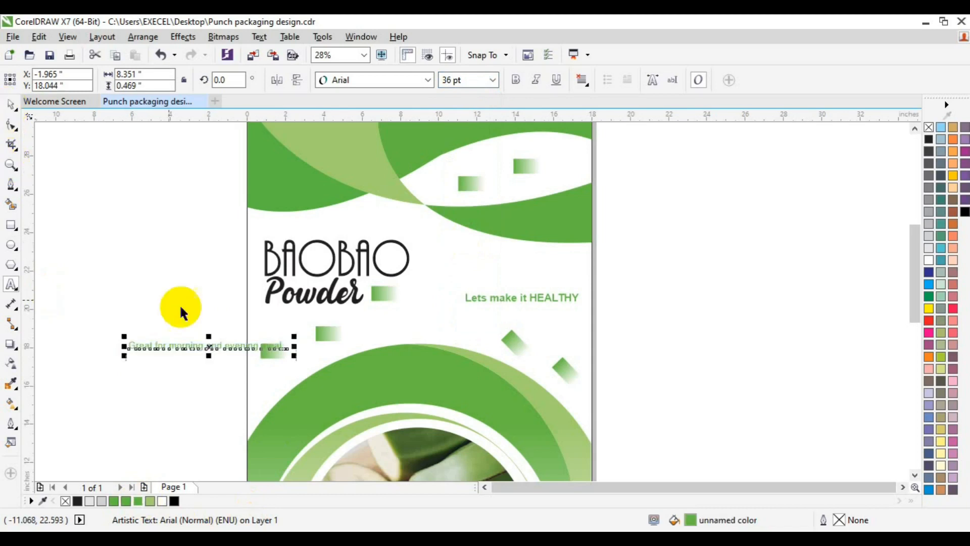
Step: Move the meal text beneath "Lets make it HEALTHY", right-align the two lines and group them
left_click_drag(268, 348, 502, 315)
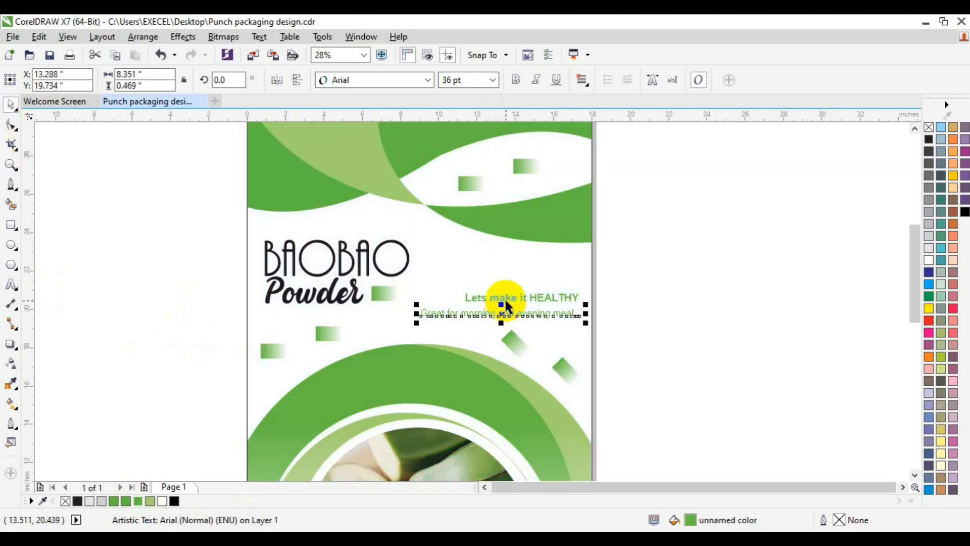
left_click(505, 301, "shift")
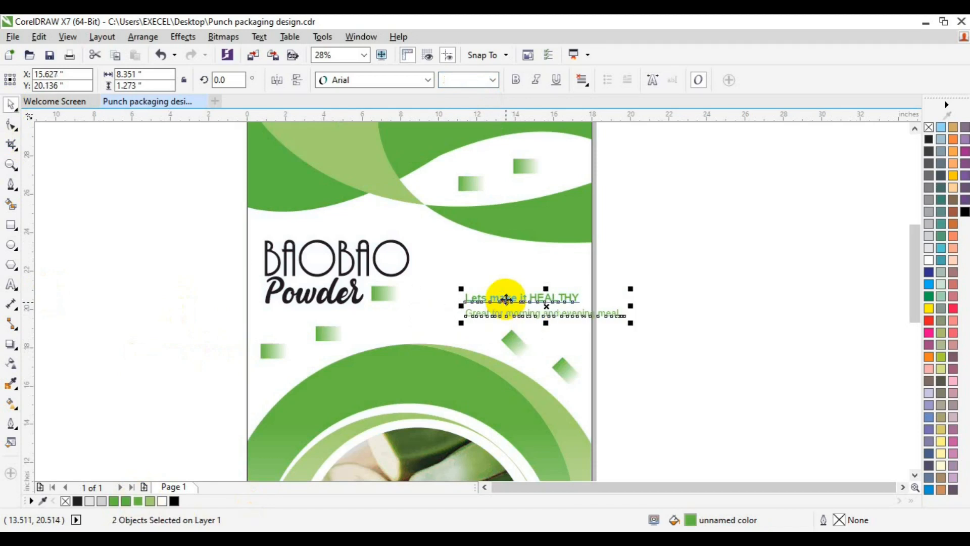
key("ctrl+g")
left_click(646, 304)
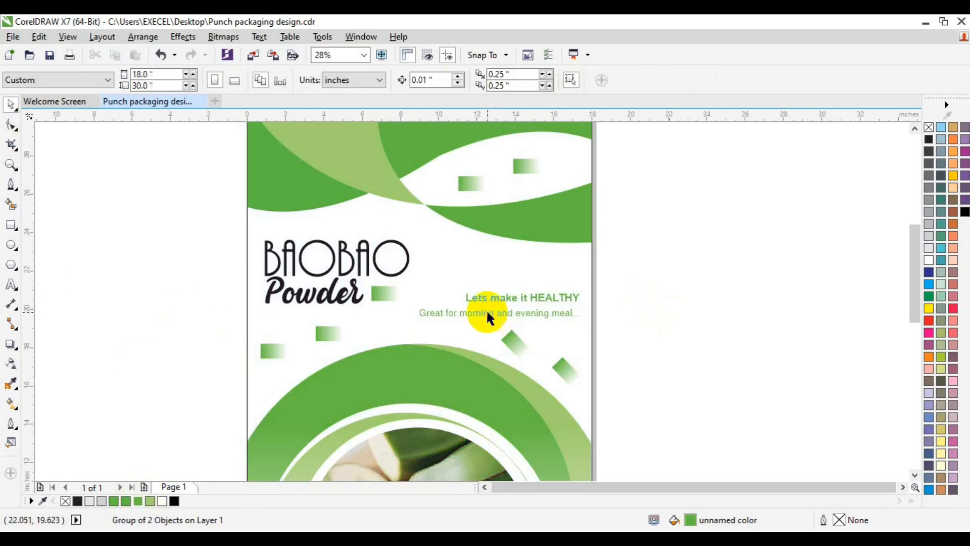
left_click(11, 184)
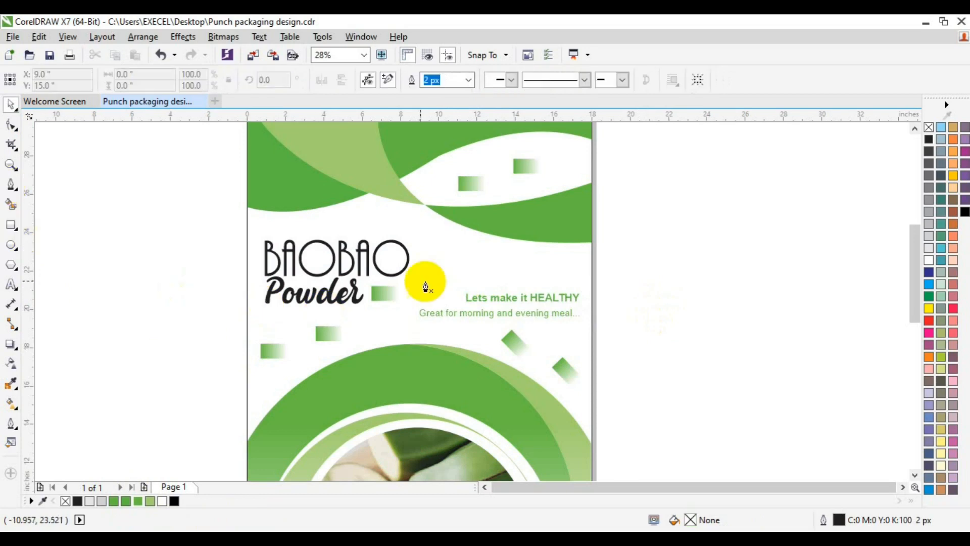
left_click(460, 306)
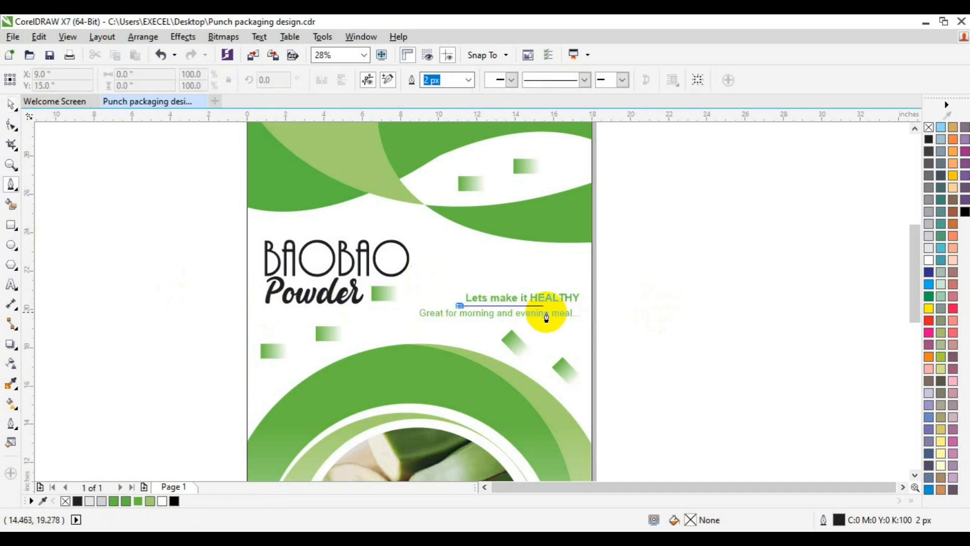
double_click(567, 305)
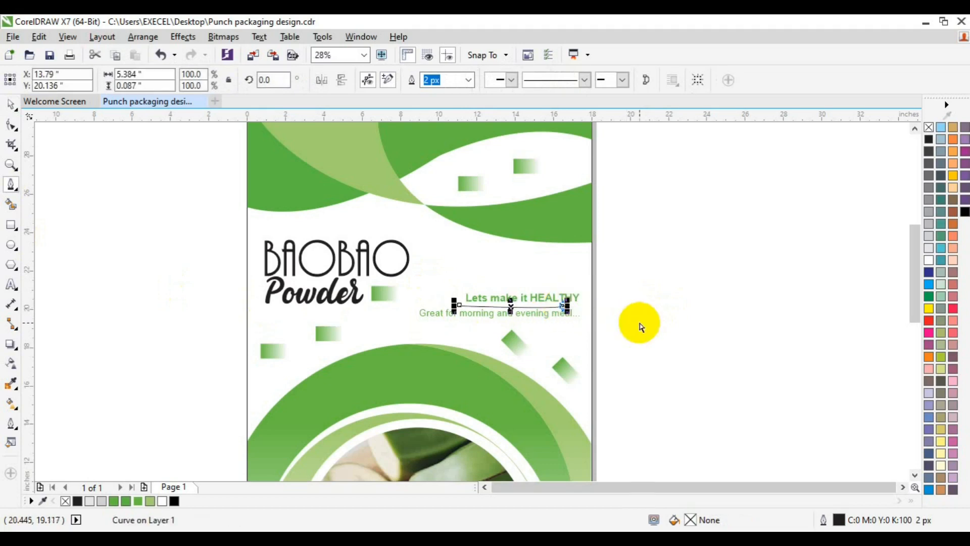
key("m")
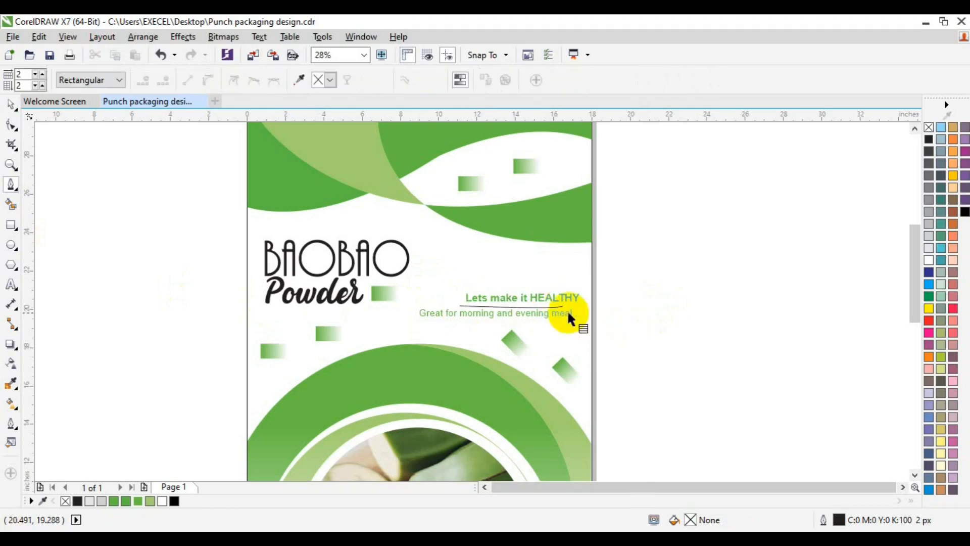
key("space")
left_click(556, 307)
key("Delete")
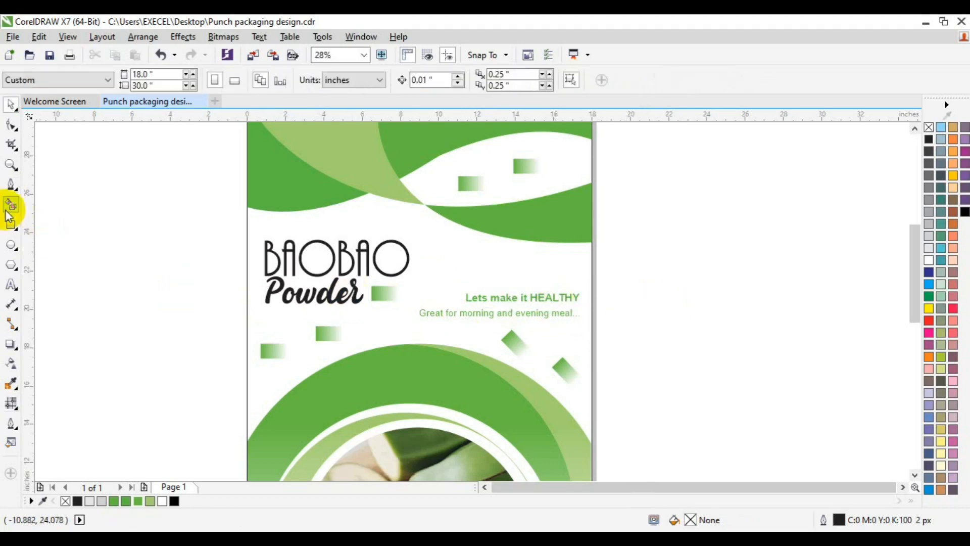
Step: Draw a horizontal straight line about 5 in long beside the page with the Pen tool
left_click(12, 185)
left_click(114, 275)
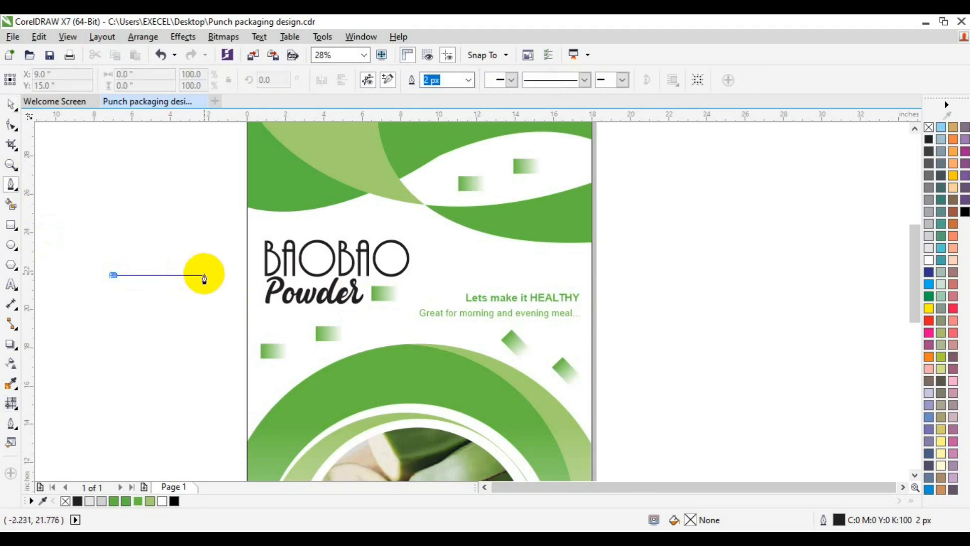
double_click(210, 275)
key("Escape")
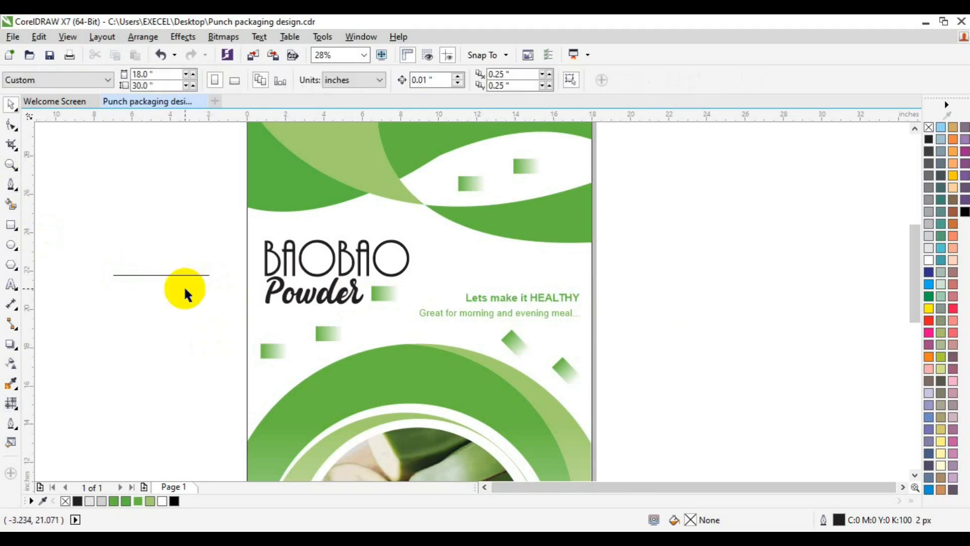
Step: Move the line between the two slogan text lines and align its right end with the text group's right edge
left_click(182, 274)
left_click_drag(182, 275, 526, 306)
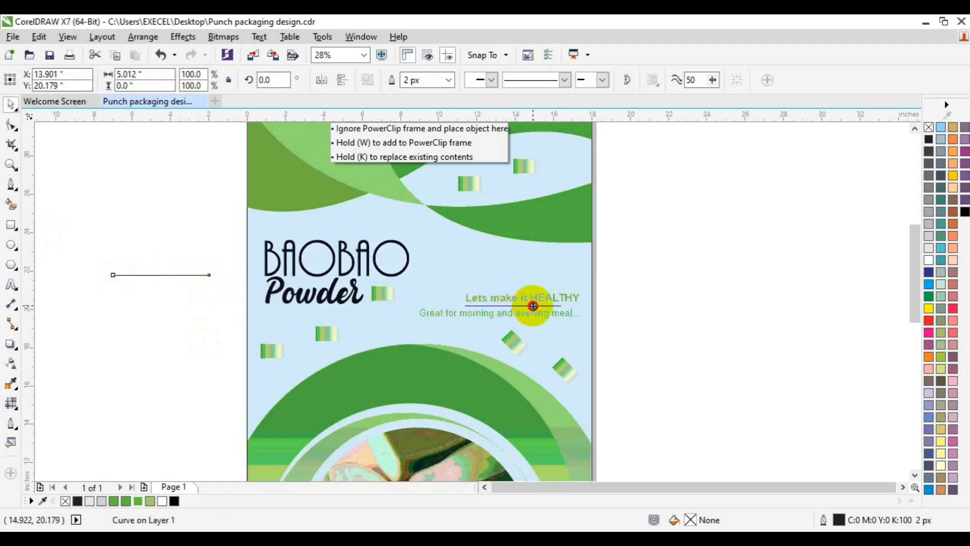
left_click_drag(534, 306, 553, 308)
left_click(557, 311, "shift")
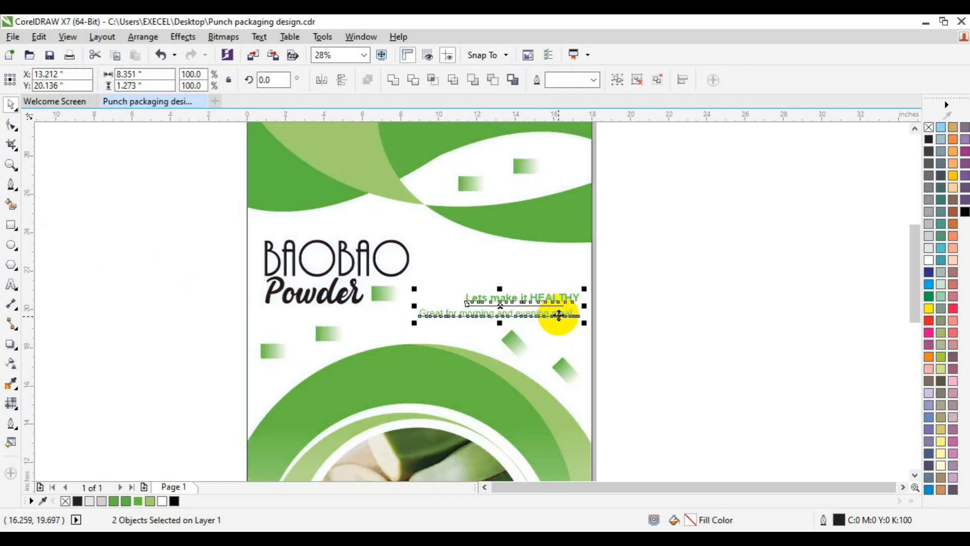
left_click(615, 305)
left_click(578, 304)
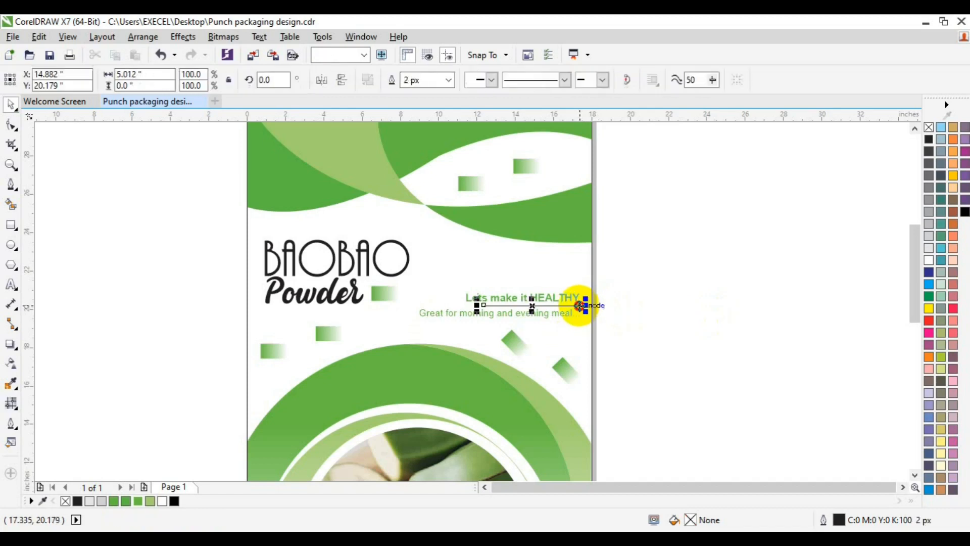
Step: Ungroup the two slogan lines and give the line between them the document's light green outline color
left_click(562, 316)
left_click(439, 75)
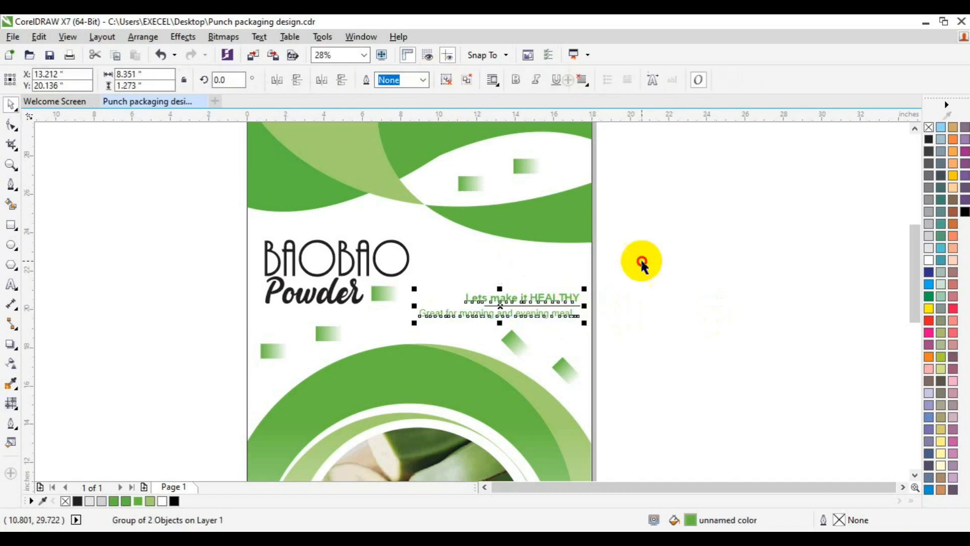
left_click(641, 262)
left_click(569, 305)
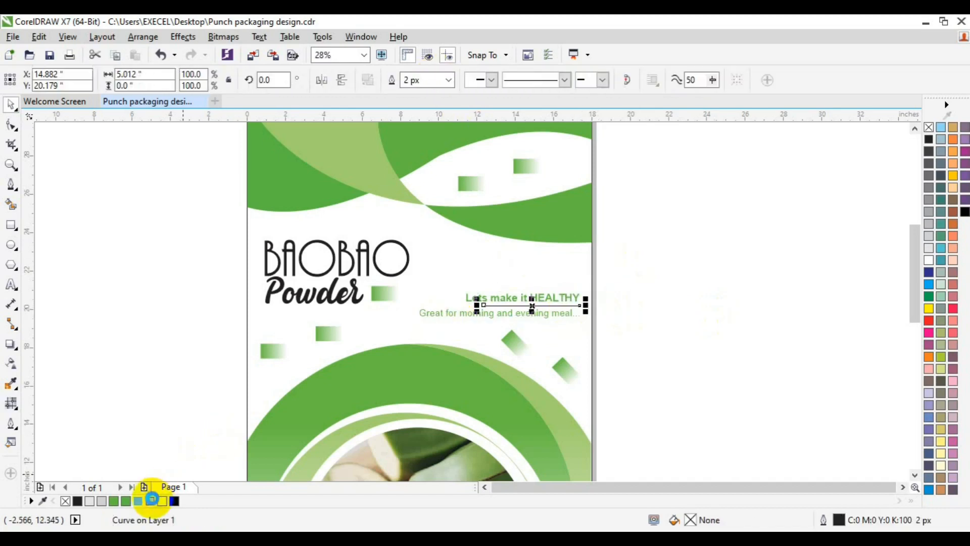
right_click(150, 500)
Step: Group the separator line with the "Lets make it HEALTHY" and meal texts, keeping them right-aligned, and deselect the group
left_click(548, 298, "shift")
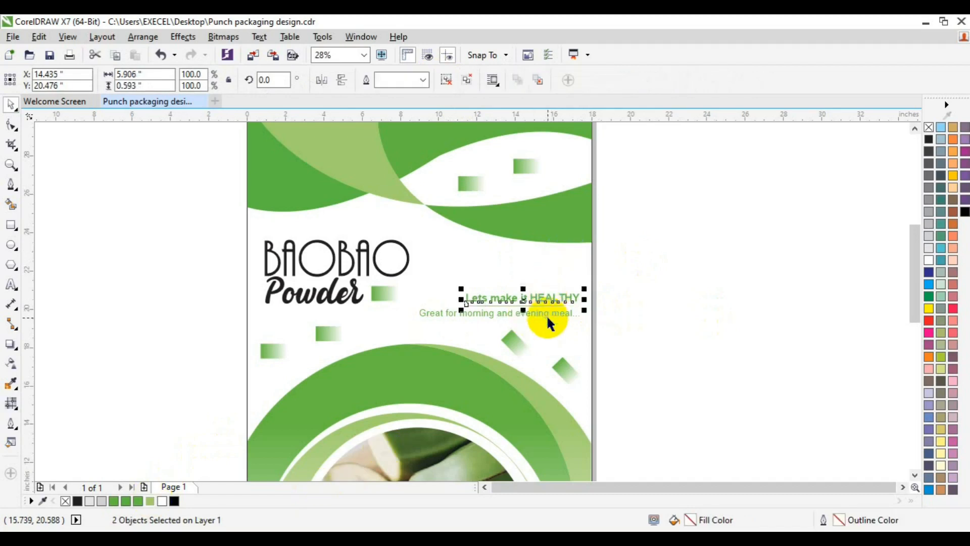
left_click(548, 318, "shift")
key("ctrl+g")
key("l")
key("r")
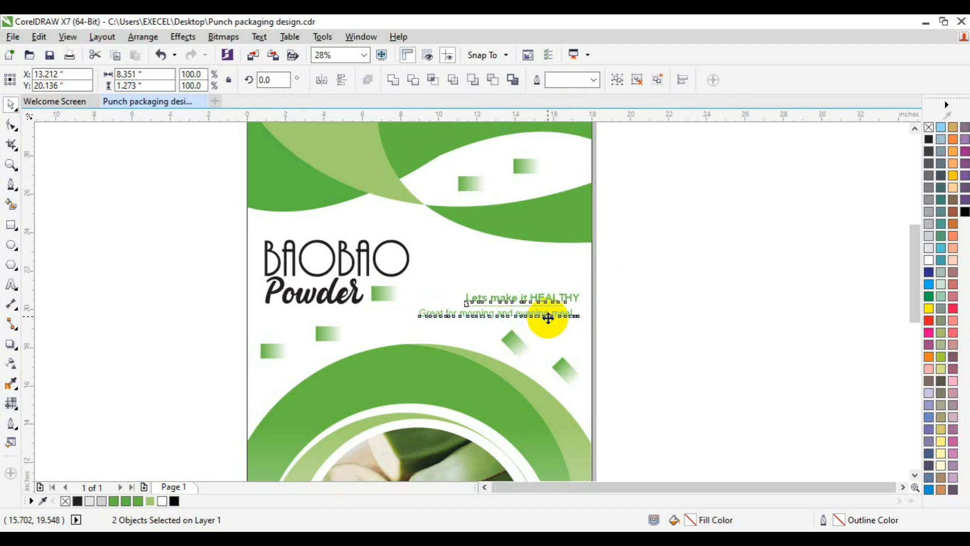
key("ctrl+g")
left_click(693, 298)
left_click(11, 164)
left_click(99, 80)
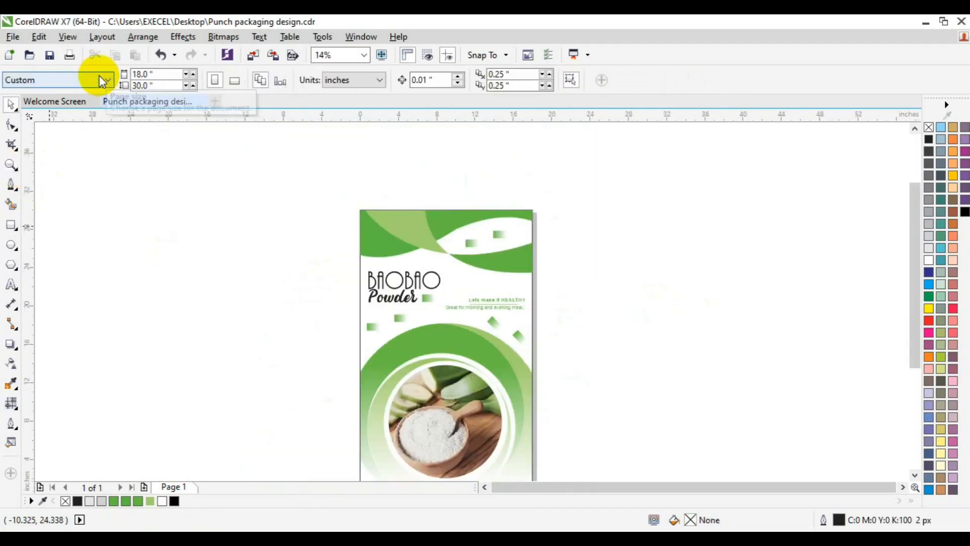
left_click(914, 475)
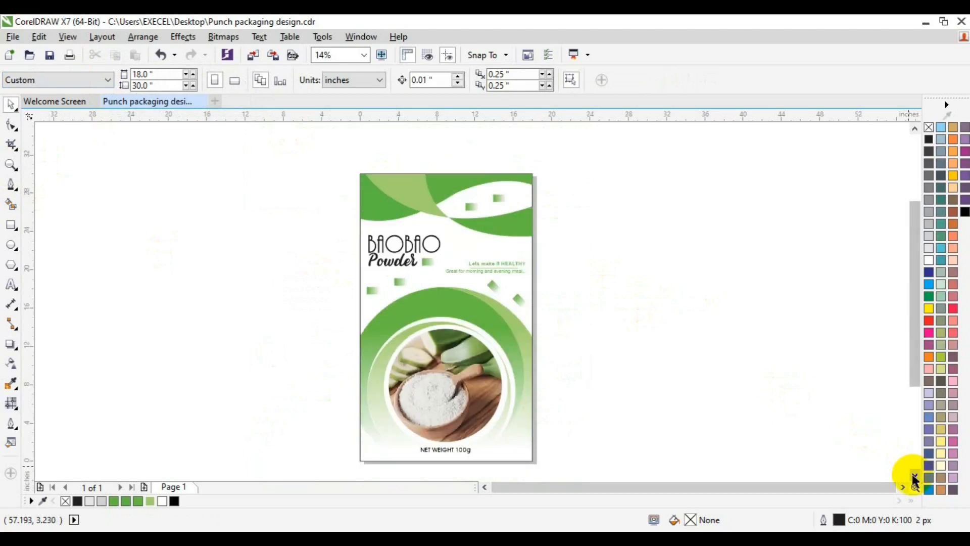